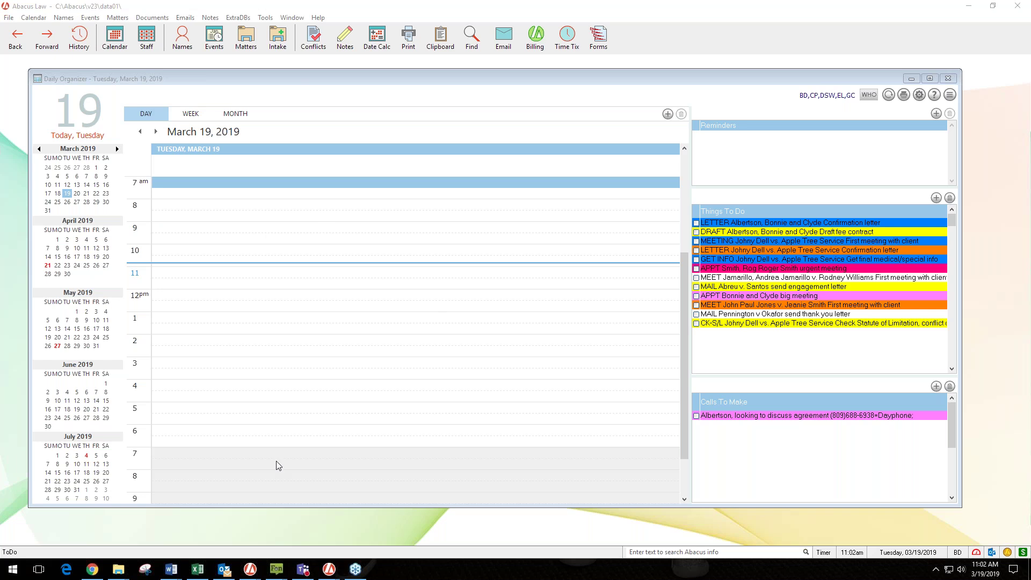
pyautogui.click(225, 570)
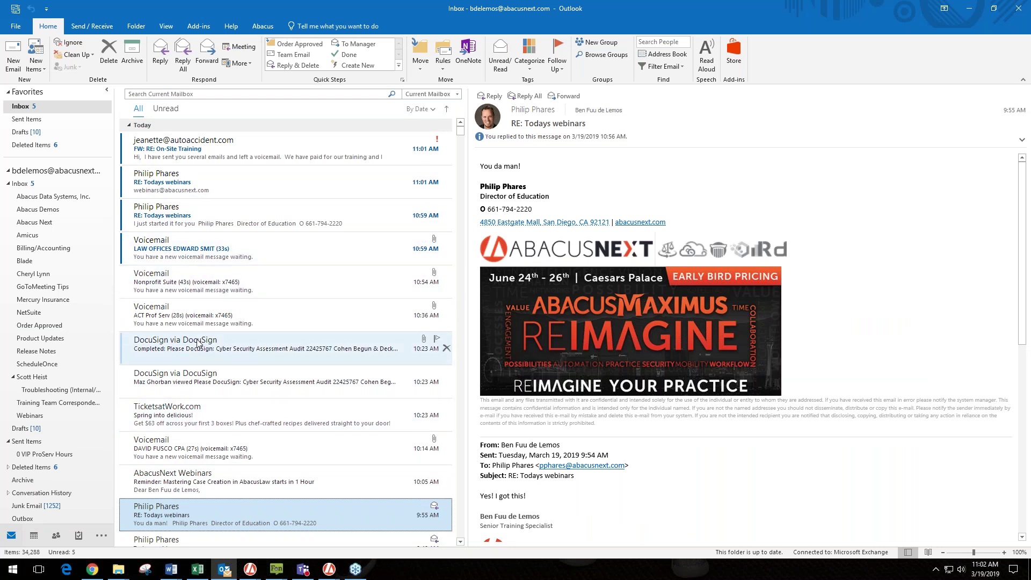
pyautogui.click(970, 8)
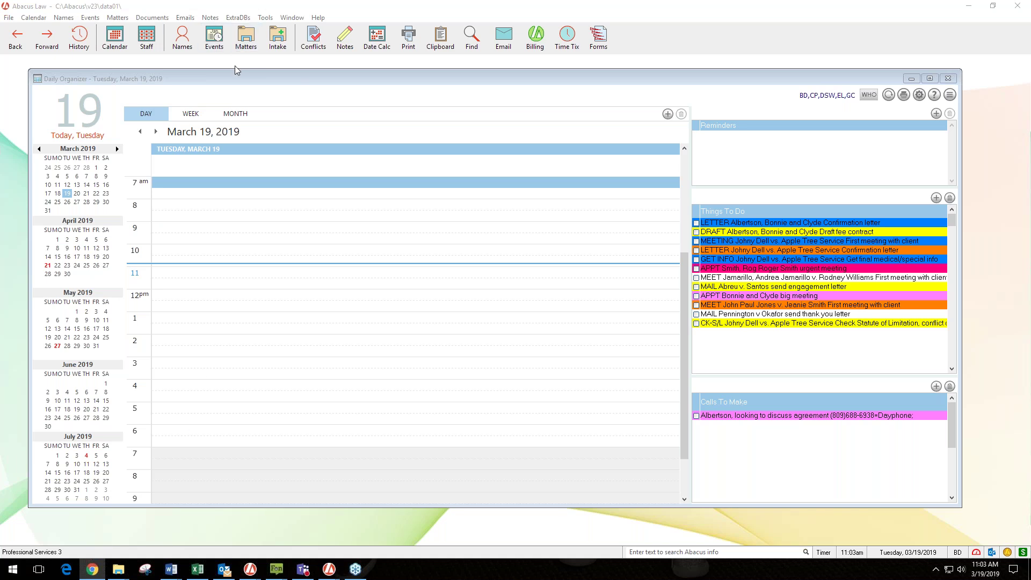
# - Open the list of matters and search it for the client's first name
pyautogui.click(247, 45)
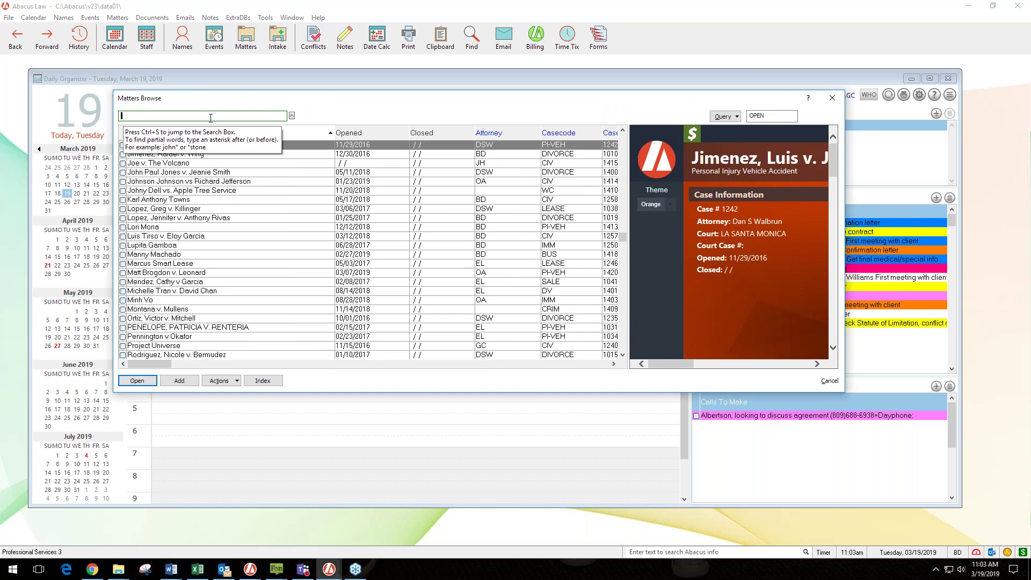
pyautogui.write('victori')
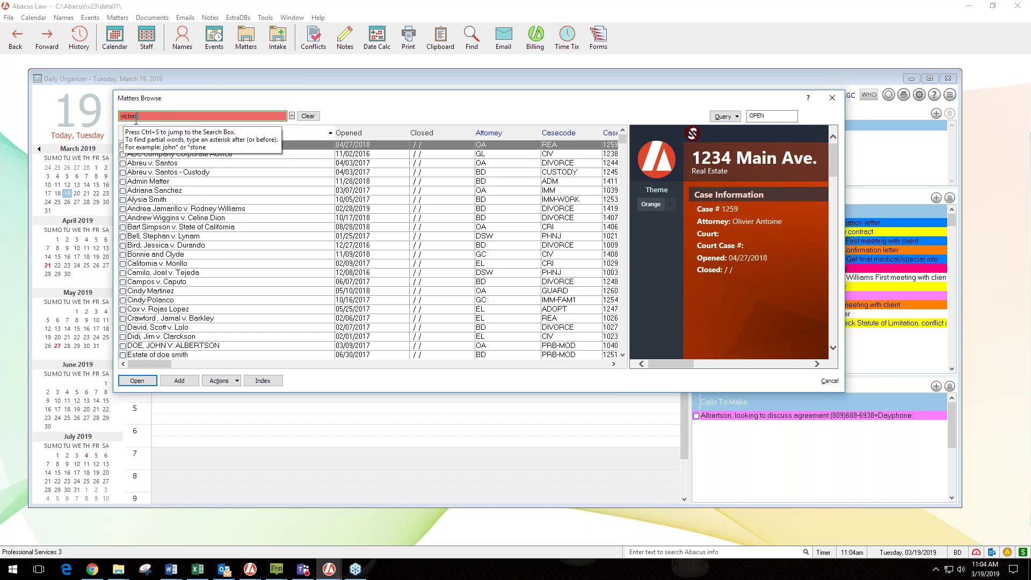
pyautogui.click(179, 382)
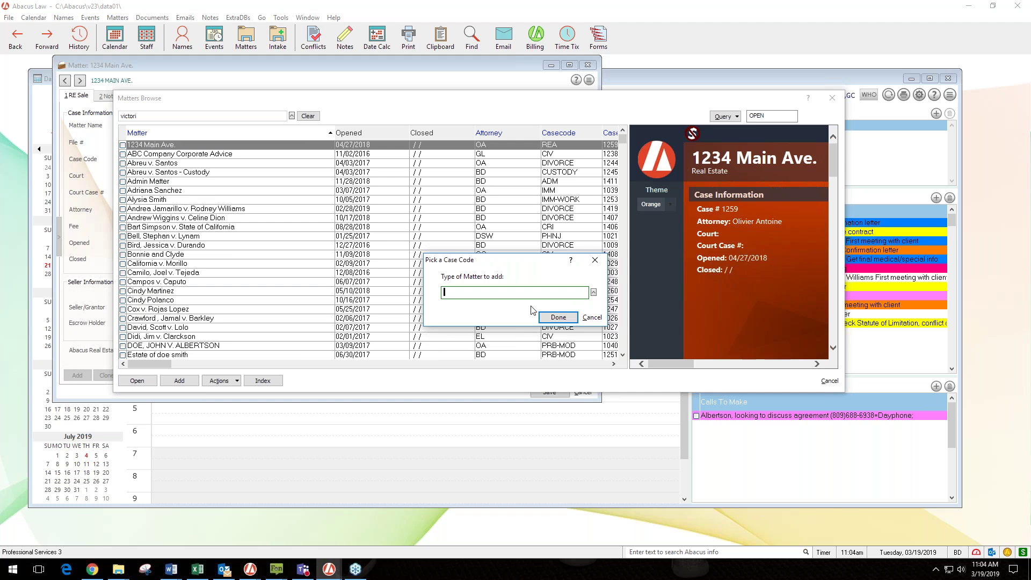
pyautogui.click(598, 265)
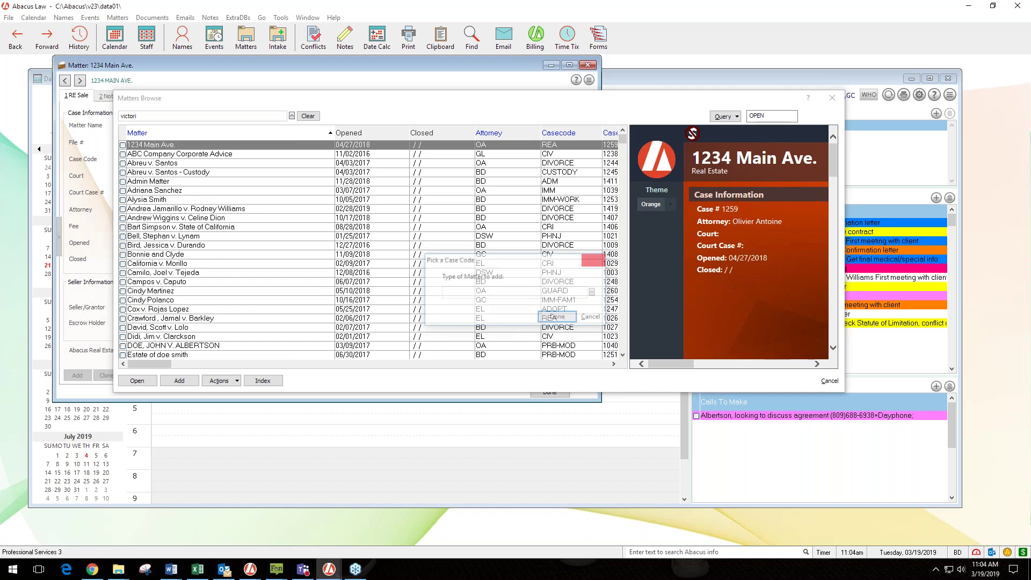
pyautogui.click(588, 65)
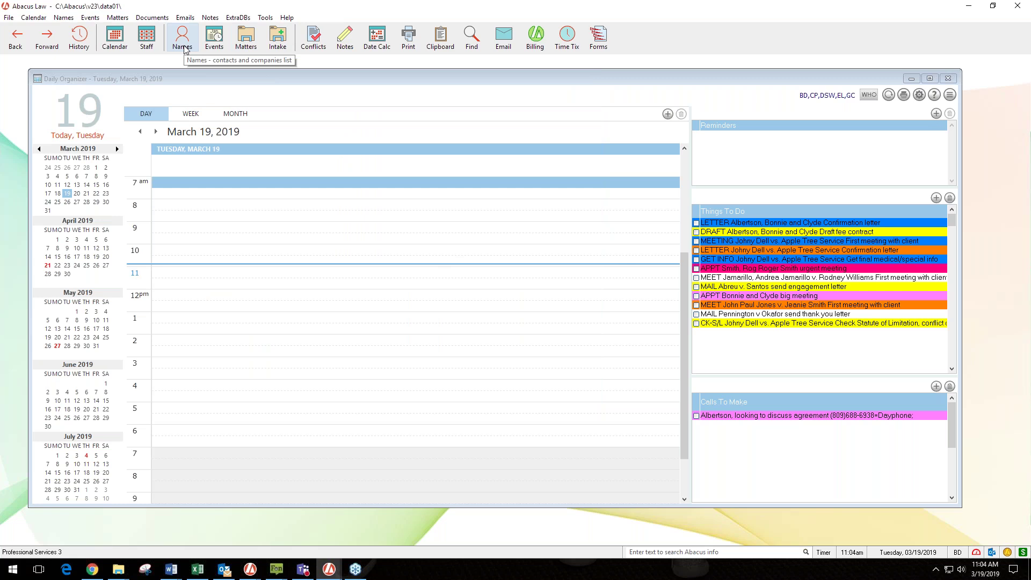
# - Open the Abacus Family Law Divorce Case Intake Form
pyautogui.click(282, 41)
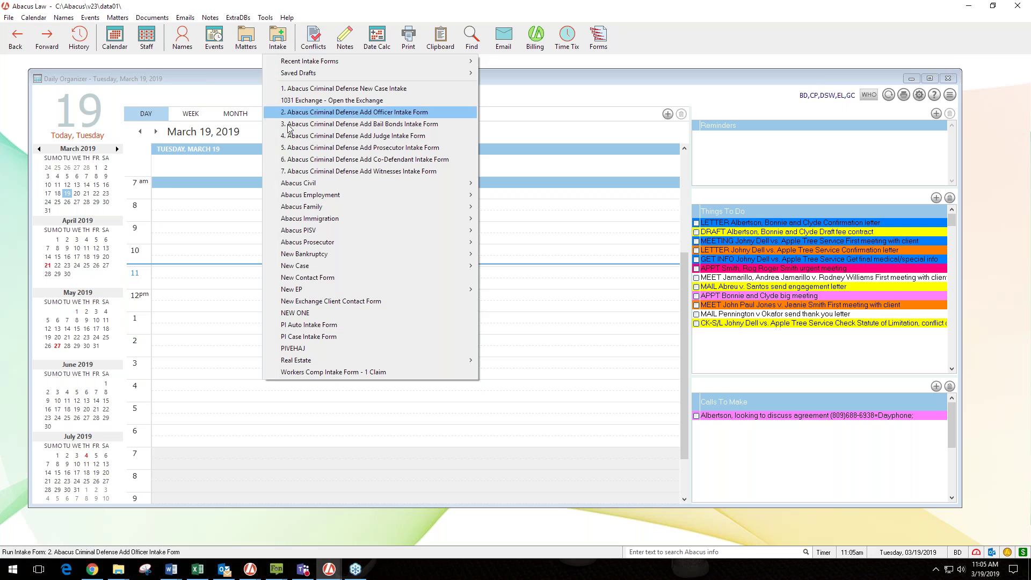
pyautogui.moveTo(300, 209)
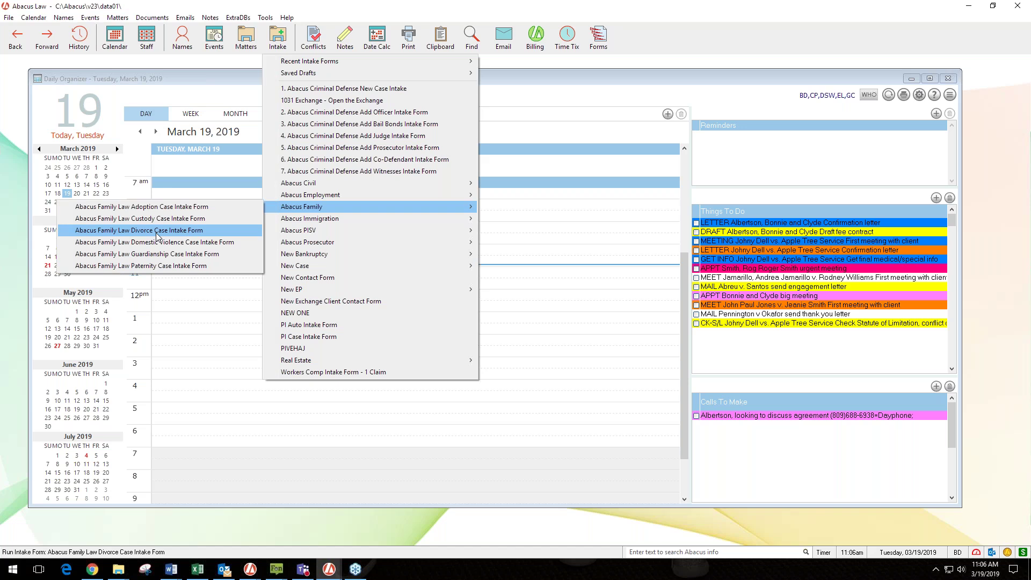
pyautogui.click(157, 231)
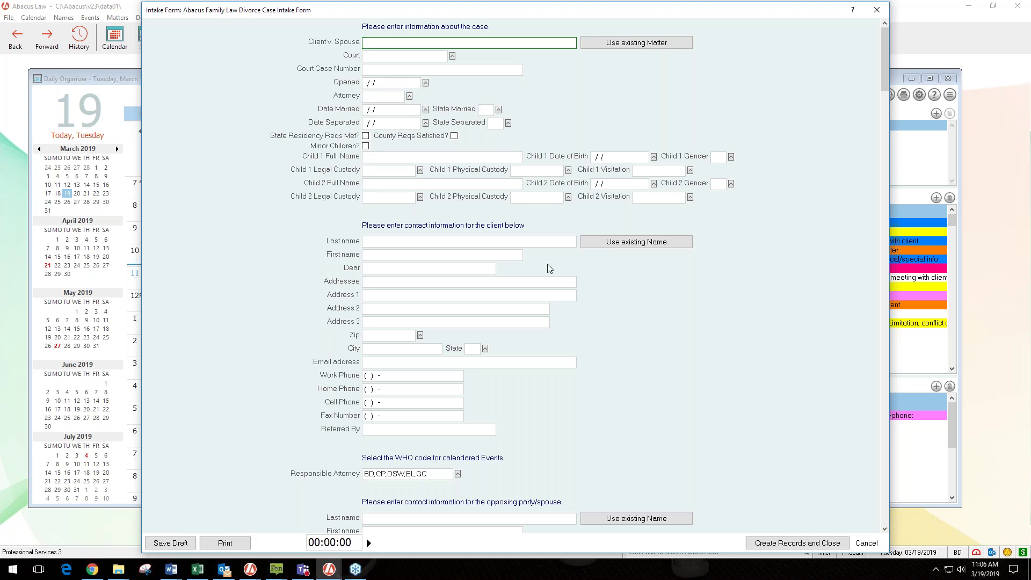
# - Examine the intake form's sections for case details, client, opposing spouse, opposing counsel and case background
pyautogui.scroll(-2, 607, 366)
pyautogui.scroll(-6, 608, 366)
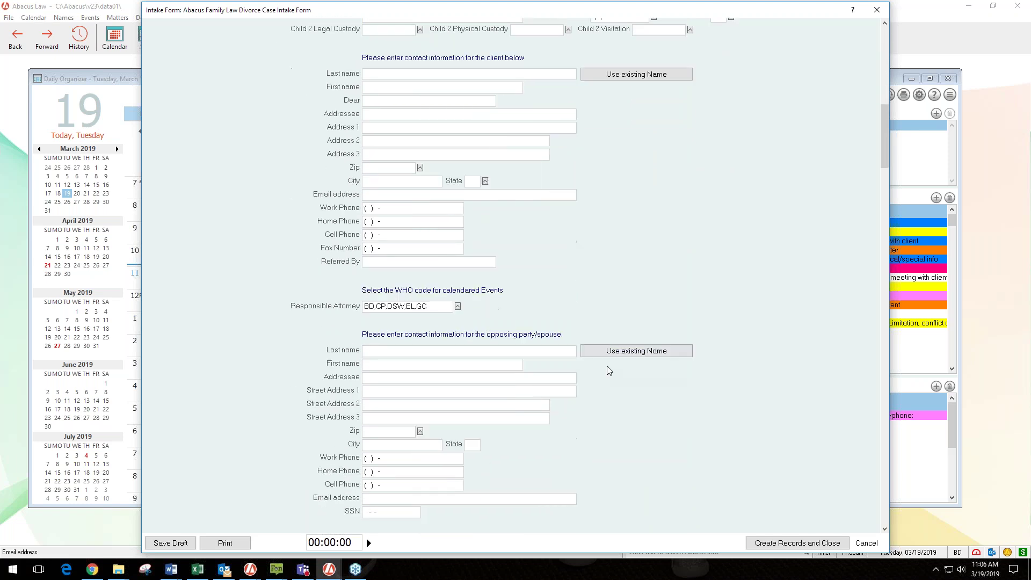
pyautogui.click(370, 499)
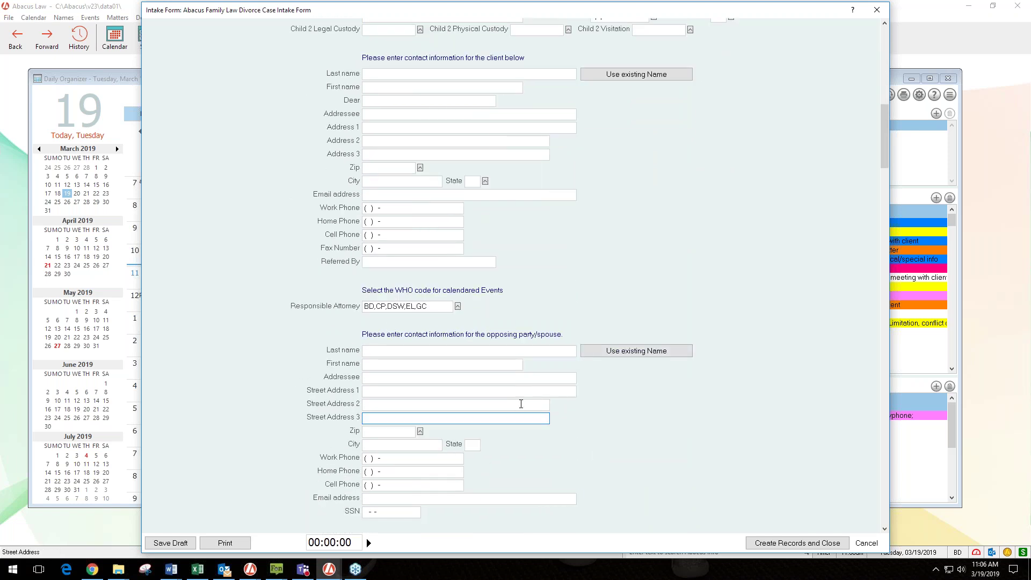
pyautogui.scroll(-8, 520, 403)
pyautogui.scroll(-8, 548, 386)
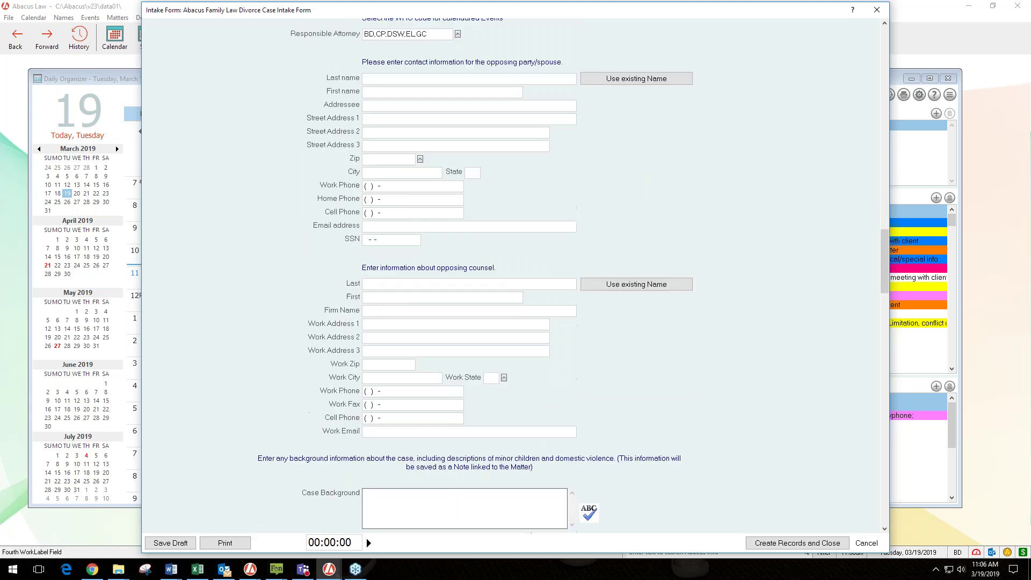
pyautogui.scroll(20, 548, 387)
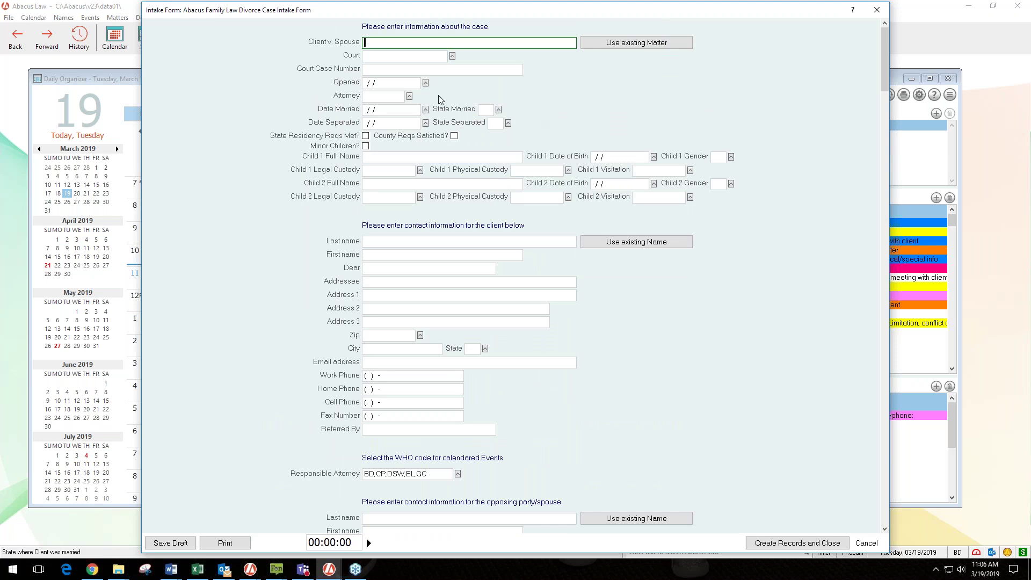
pyautogui.scroll(-3, 532, 406)
pyautogui.click(501, 263)
pyautogui.scroll(-8, 500, 264)
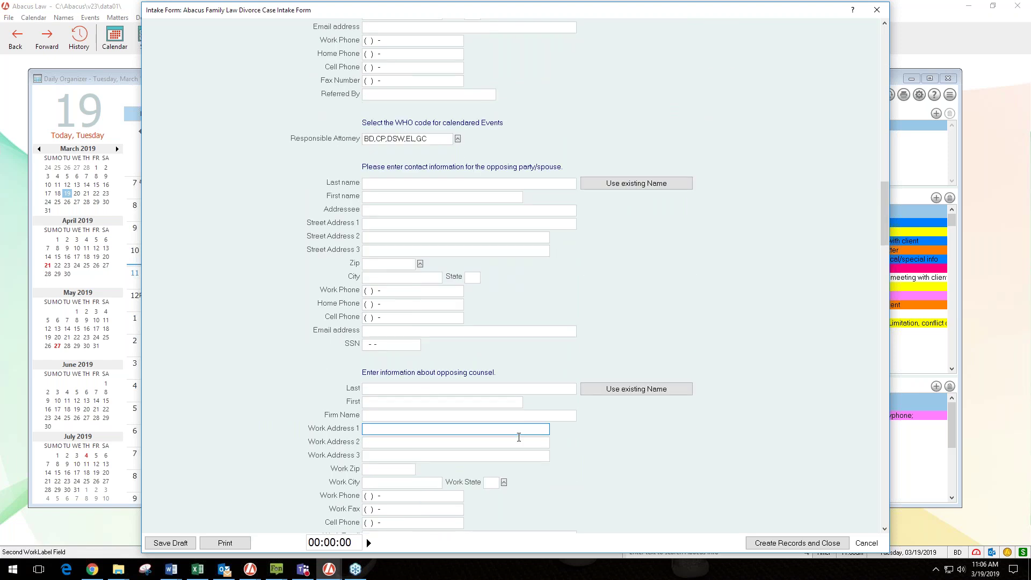
pyautogui.click(518, 436)
pyautogui.scroll(11, 518, 435)
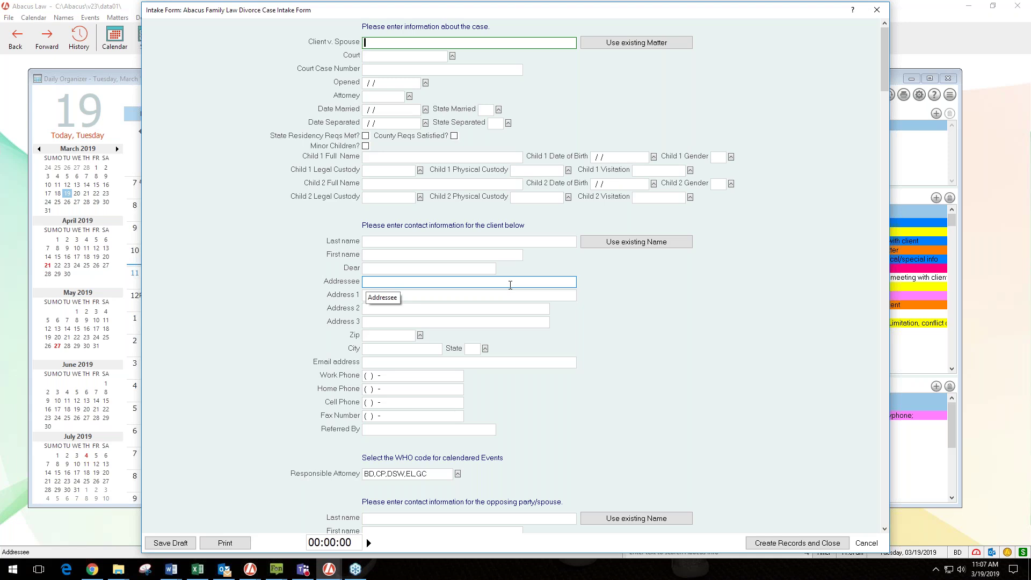
# - Search the existing matters for the client's first name from the intake form, and return to the form without selecting one
pyautogui.click(636, 43)
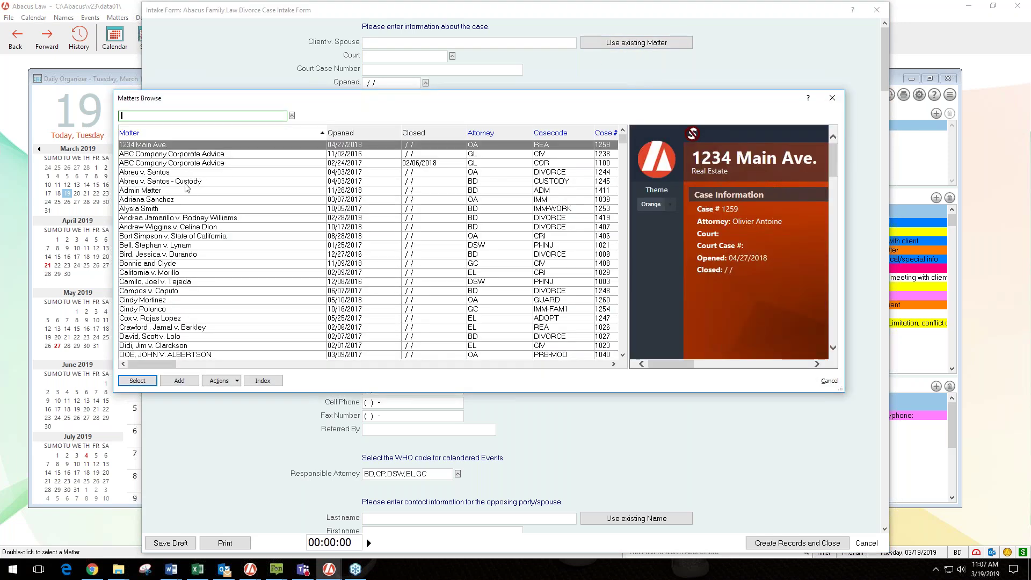
pyautogui.write('Vic')
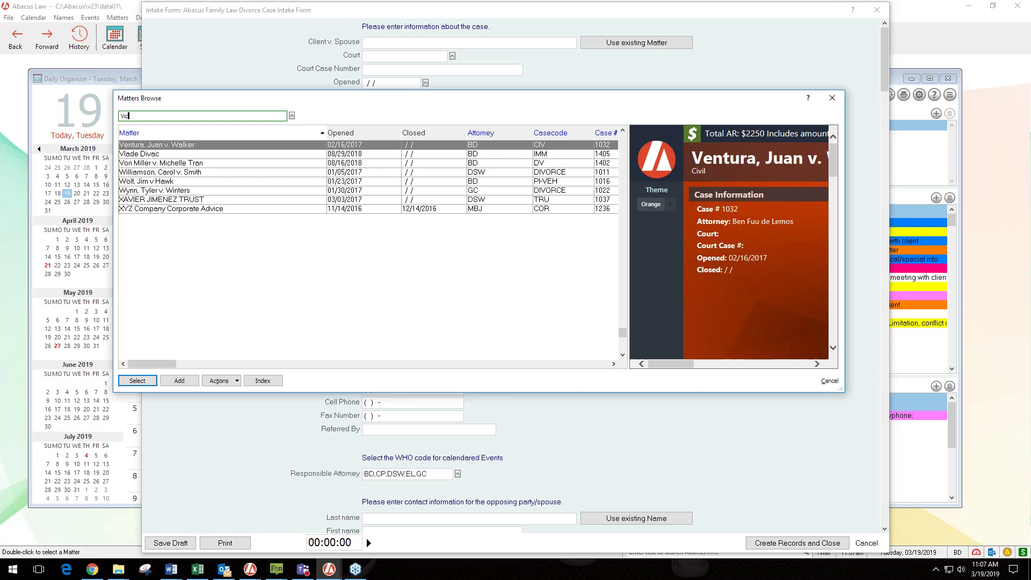
pyautogui.write('toria')
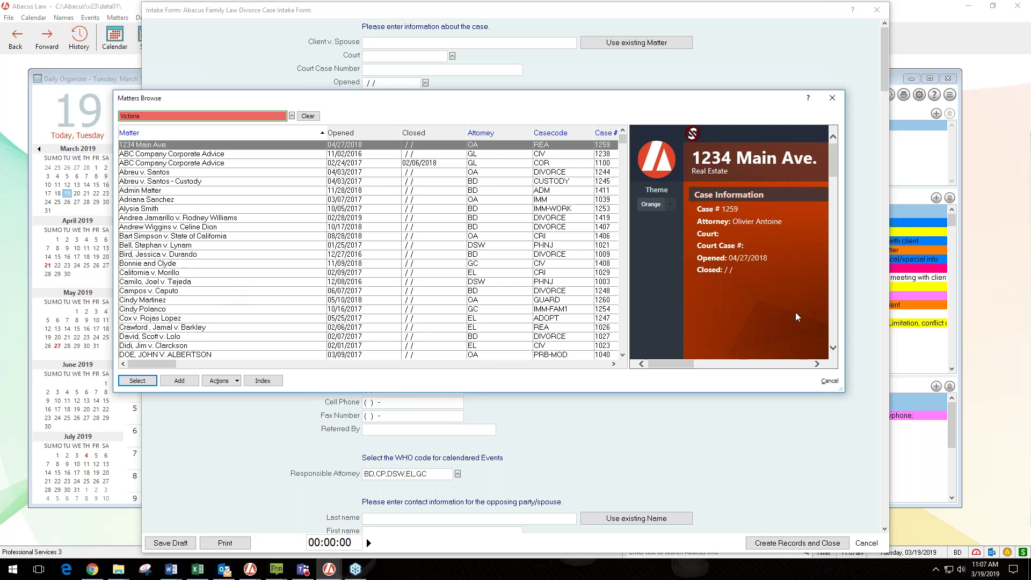
pyautogui.click(831, 381)
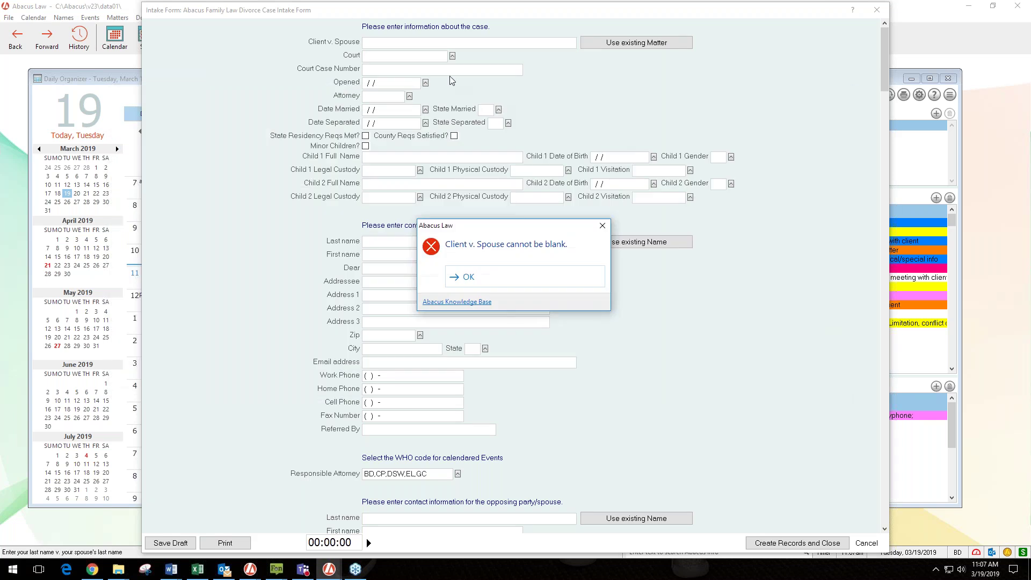
pyautogui.click(461, 272)
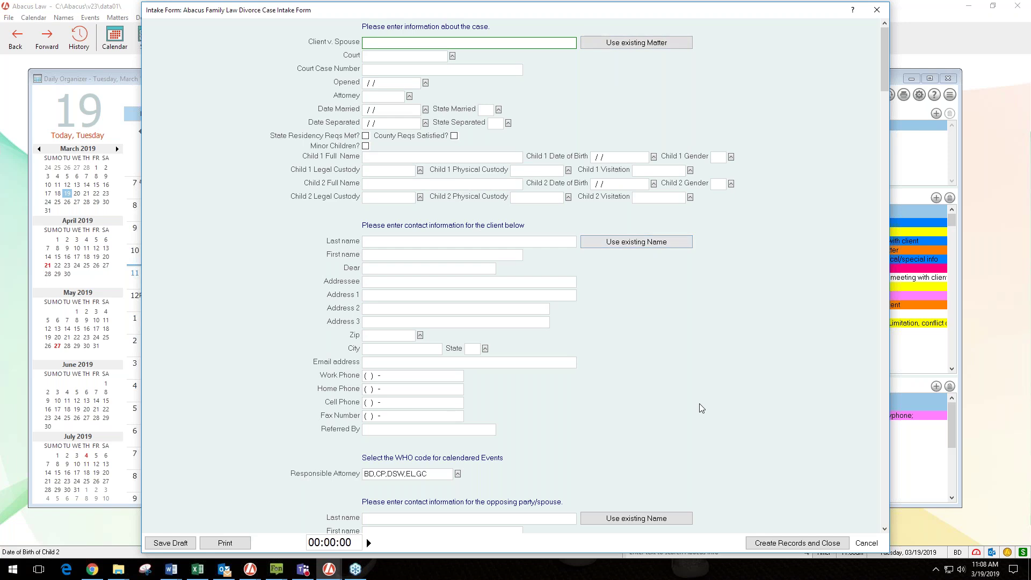
# - Examine the form's case and child fields, client contact fields, responsible attorney code and opposing party and counsel fields
pyautogui.scroll(-1, 701, 408)
pyautogui.click(377, 232)
pyautogui.scroll(-1, 570, 366)
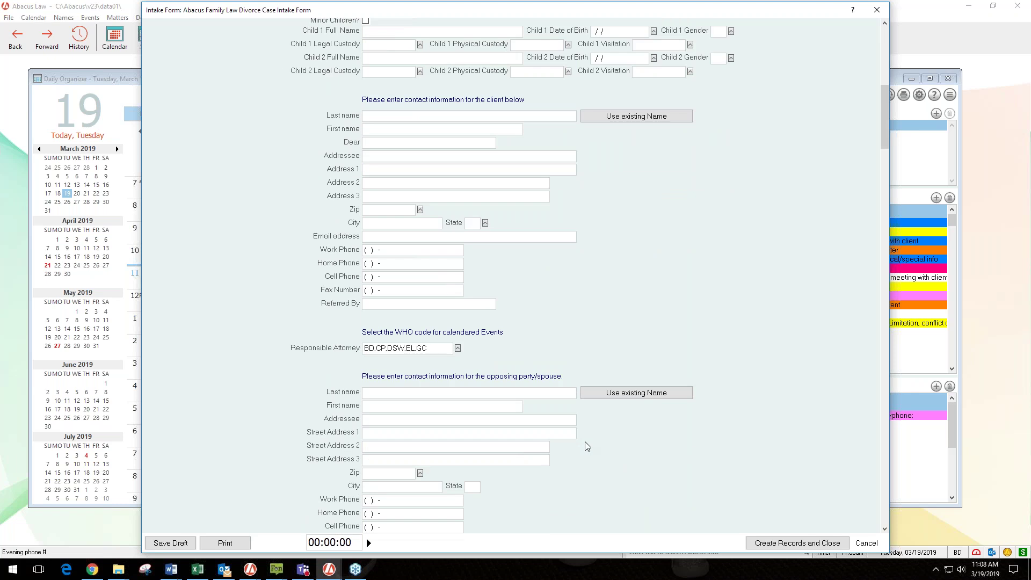
pyautogui.scroll(1, 585, 442)
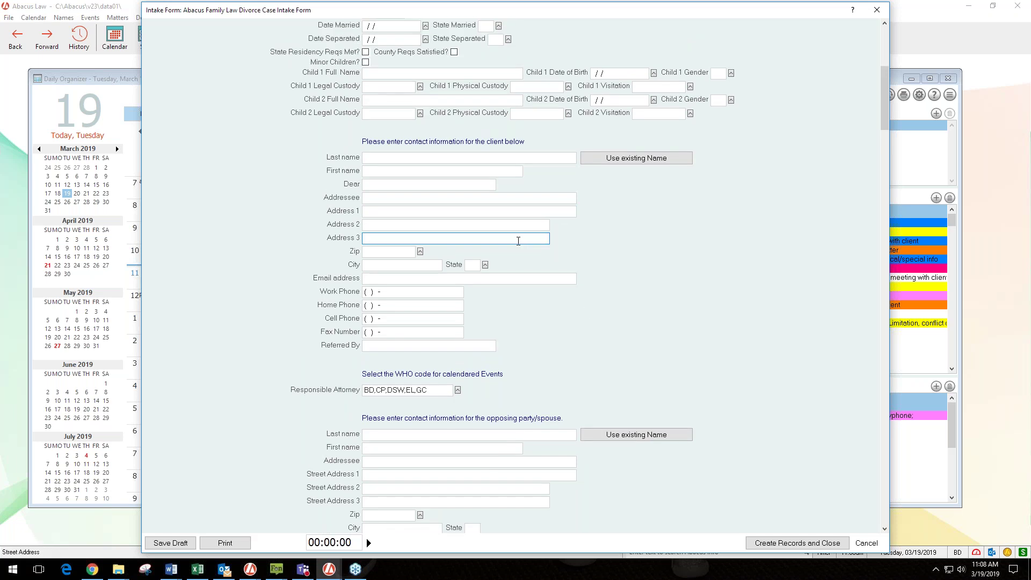
pyautogui.scroll(2, 518, 237)
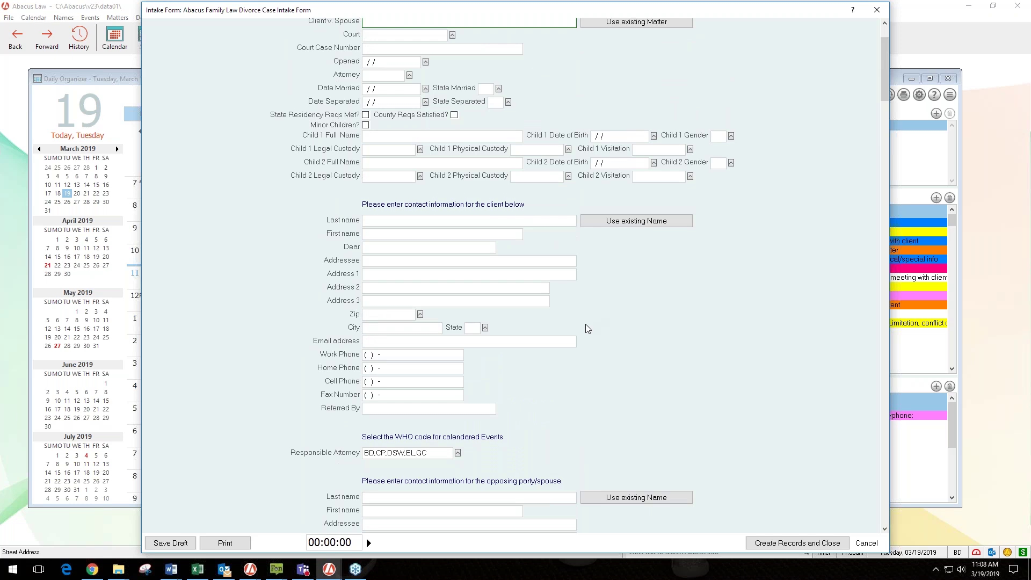
pyautogui.click(393, 408)
pyautogui.scroll(-2, 488, 388)
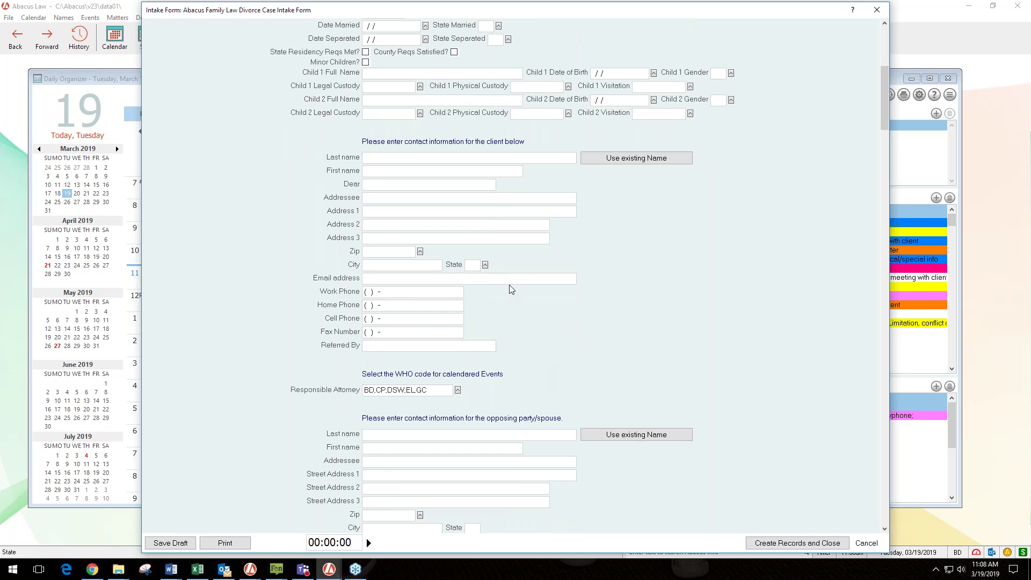
pyautogui.scroll(-7, 451, 430)
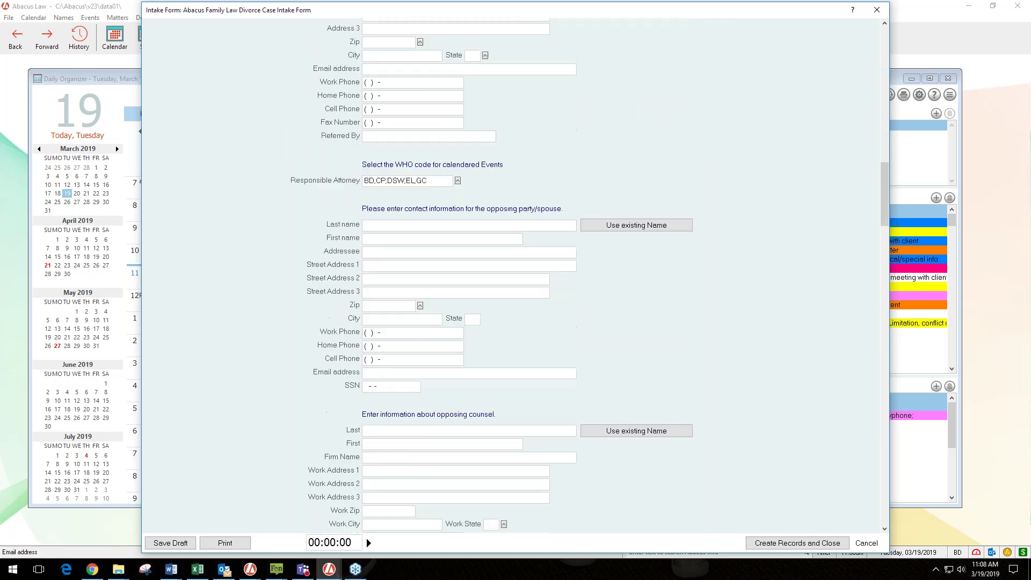
pyautogui.scroll(10, 289, 272)
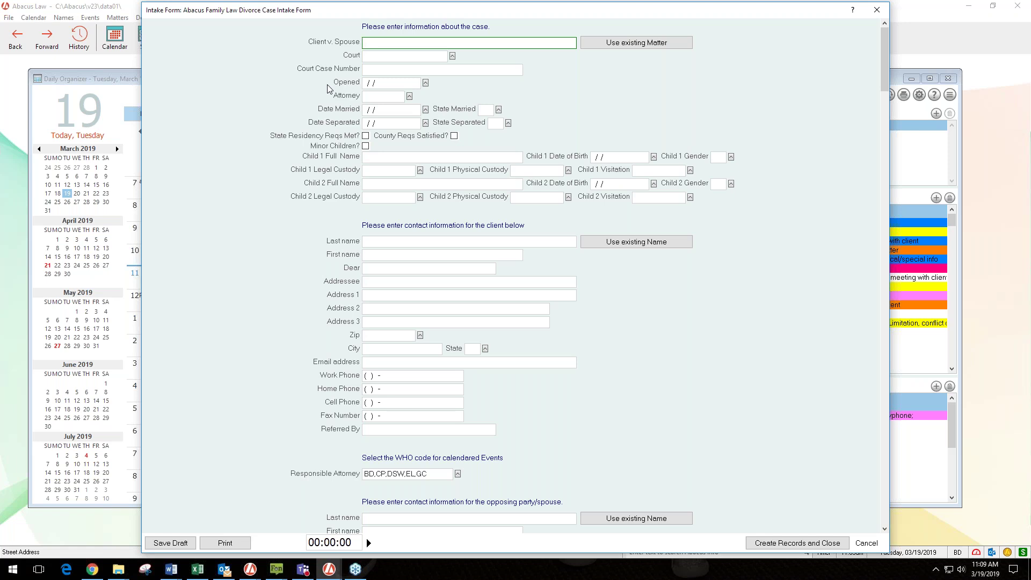
pyautogui.scroll(-1, 457, 258)
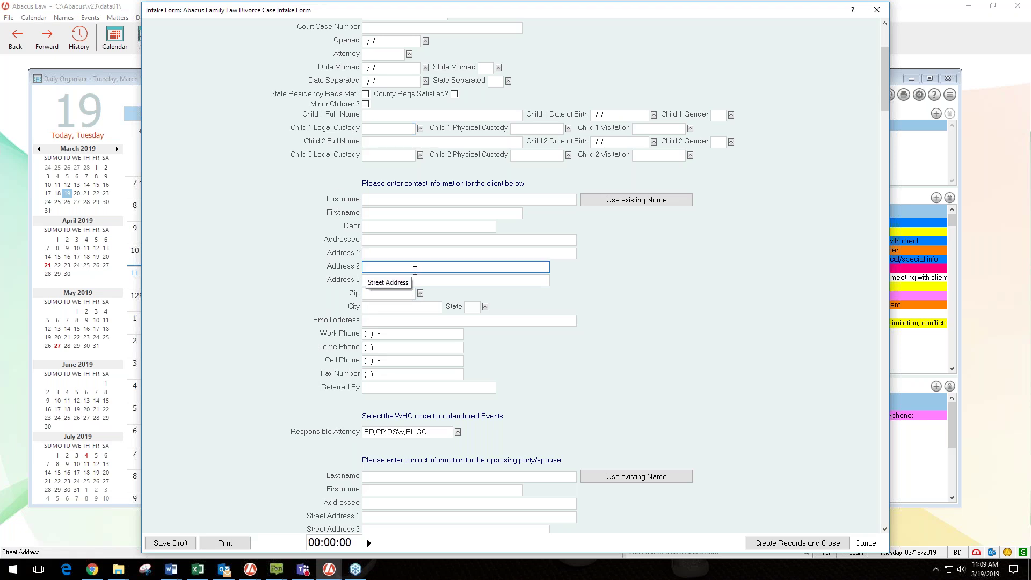
pyautogui.scroll(1, 415, 270)
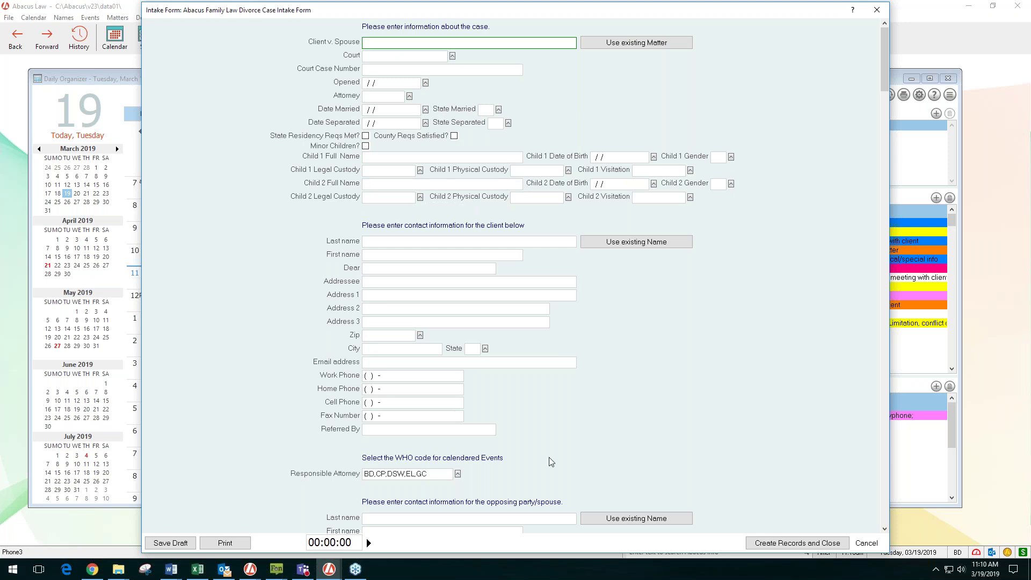
pyautogui.scroll(-1, 601, 389)
pyautogui.scroll(-5, 600, 388)
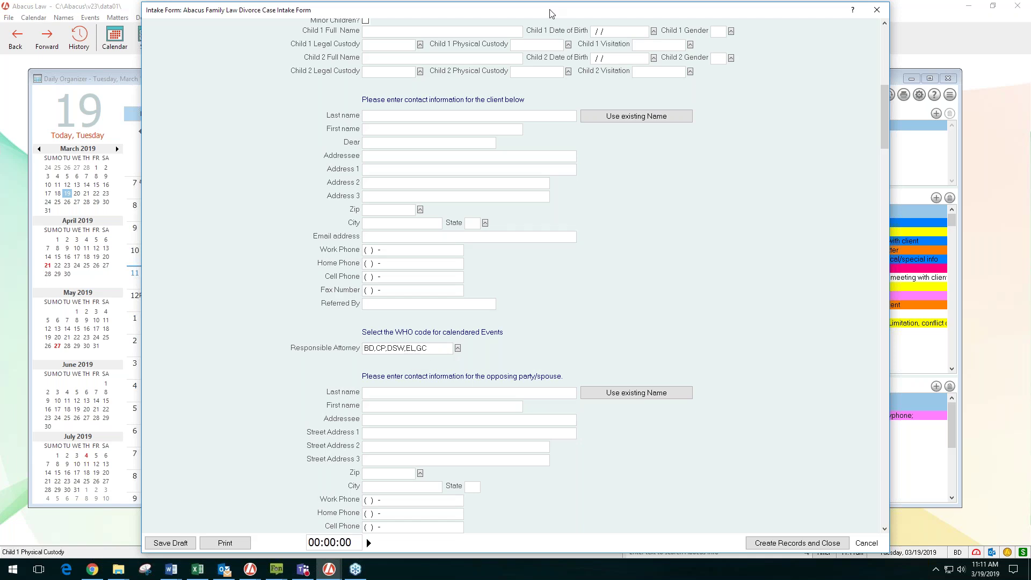
pyautogui.moveTo(550, 14)
pyautogui.mouseDown()
pyautogui.moveTo(513, 17)
pyautogui.moveTo(561, 12)
pyautogui.mouseUp()
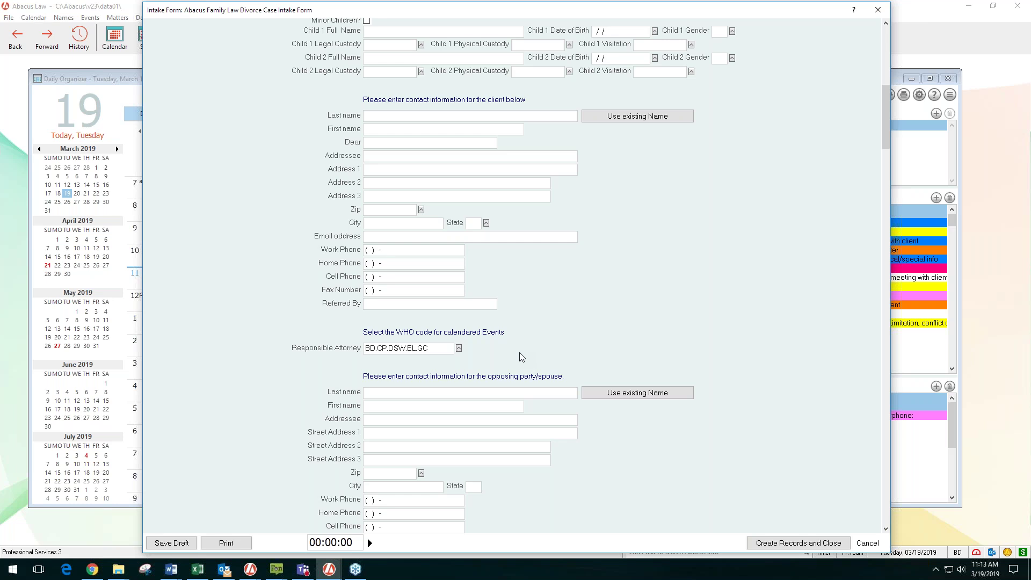
pyautogui.press('Tab')
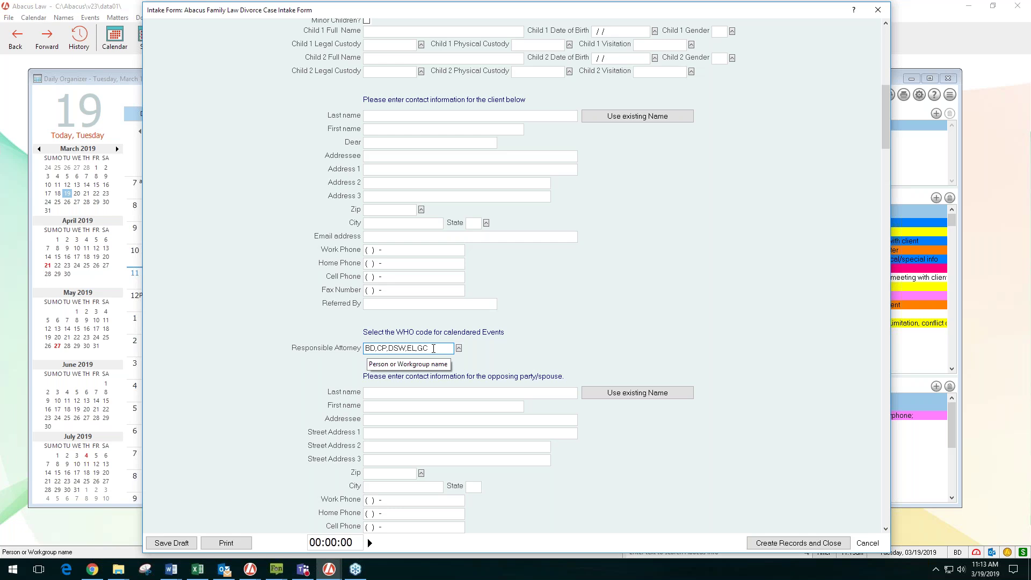
pyautogui.moveTo(477, 11); pyautogui.dragTo(159, 10)
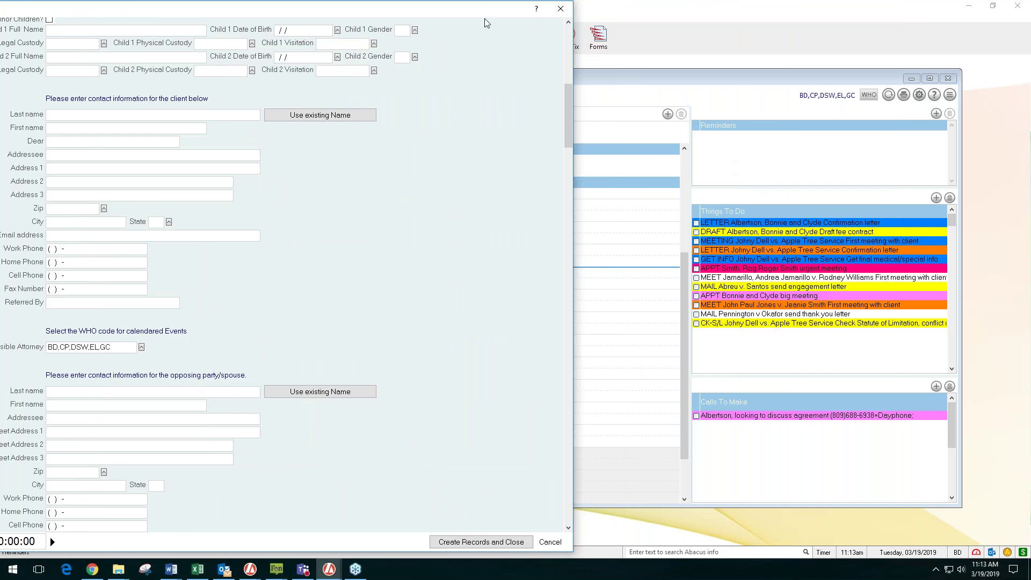
pyautogui.moveTo(482, 13); pyautogui.dragTo(747, 26)
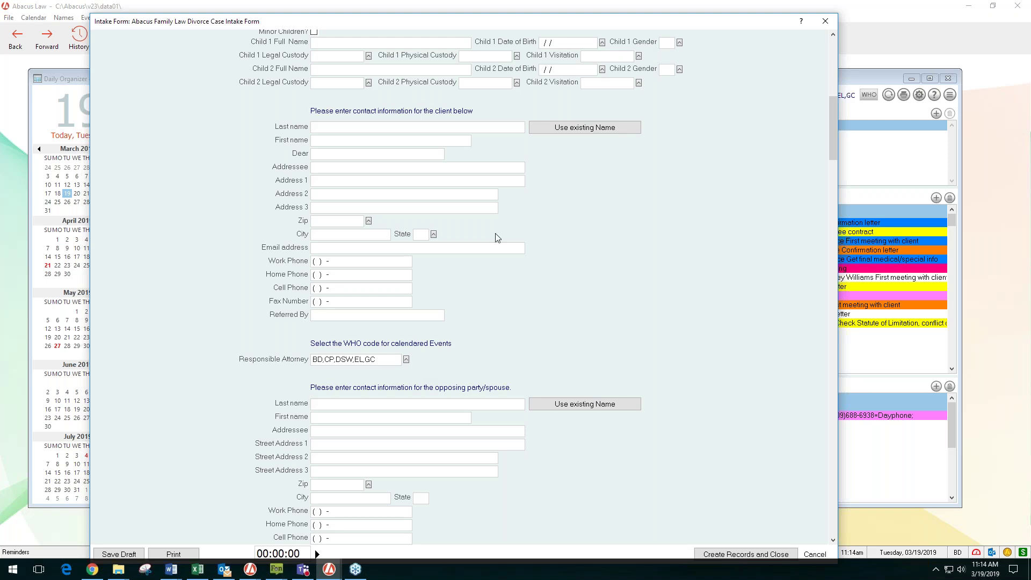
pyautogui.moveTo(523, 25); pyautogui.dragTo(547, 13)
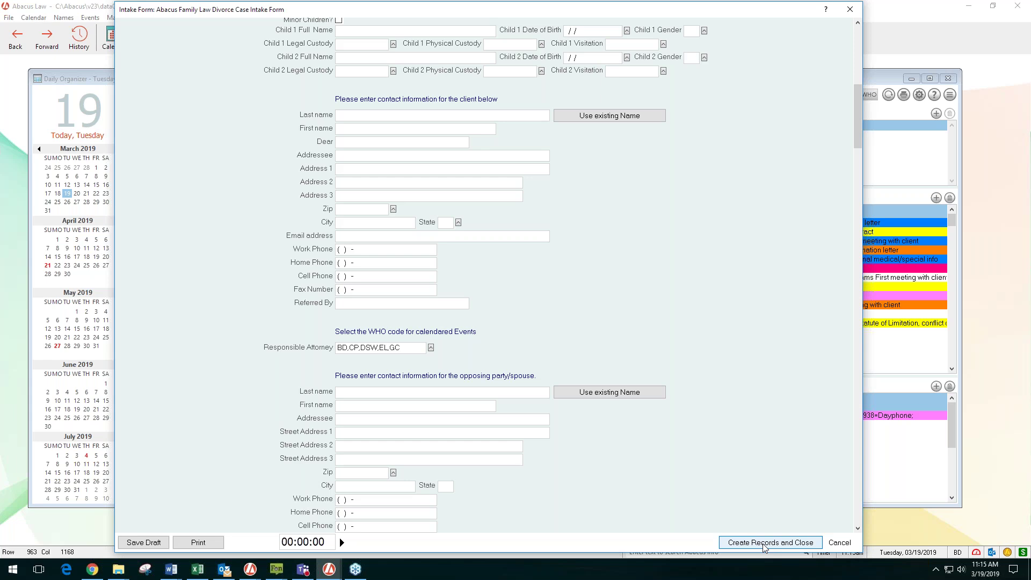
# - Leave the intake form without creating records and open the linked names of the divorce matter opened 02/28/2019
pyautogui.click(840, 543)
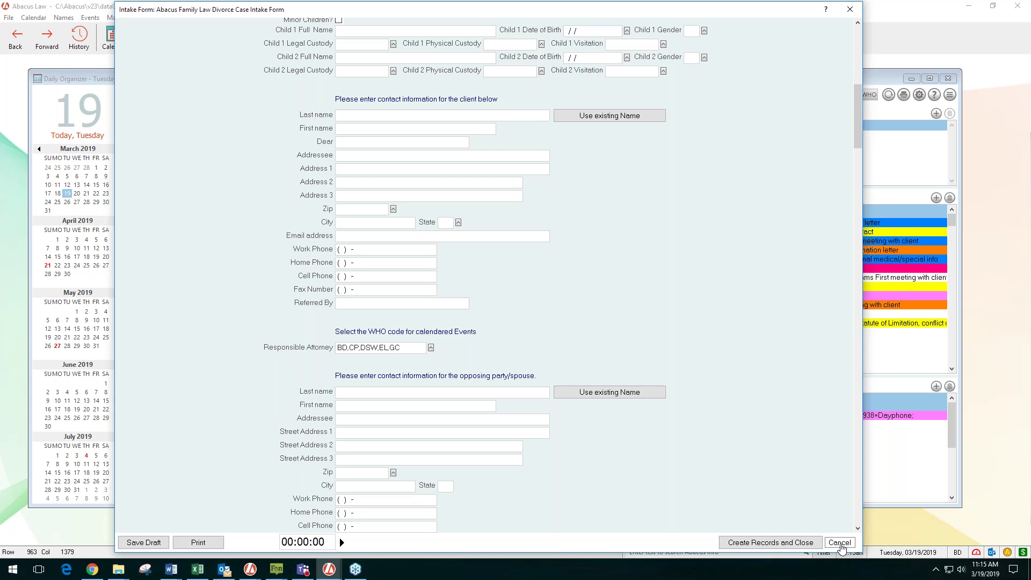
pyautogui.click(246, 37)
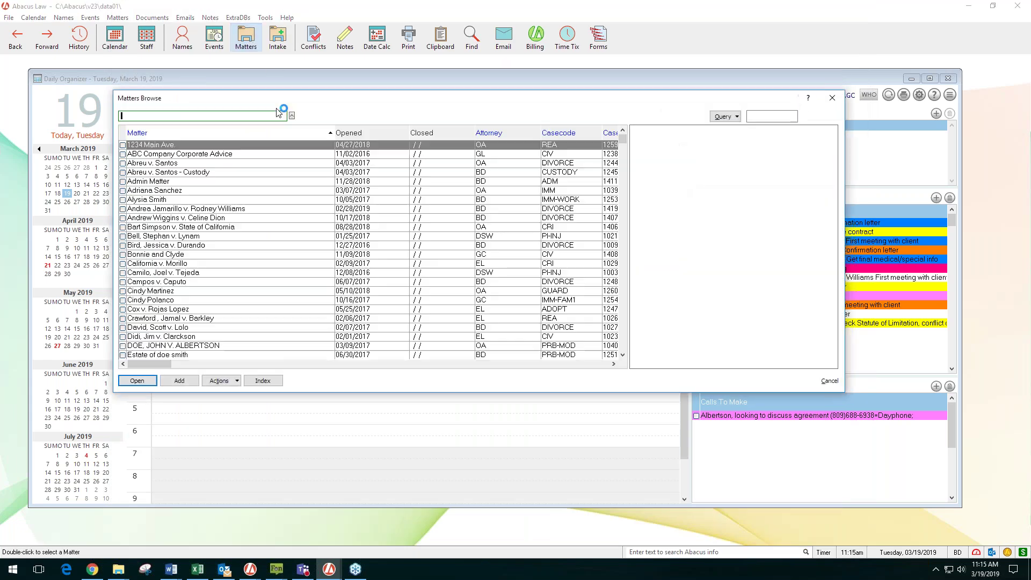
pyautogui.click(557, 211)
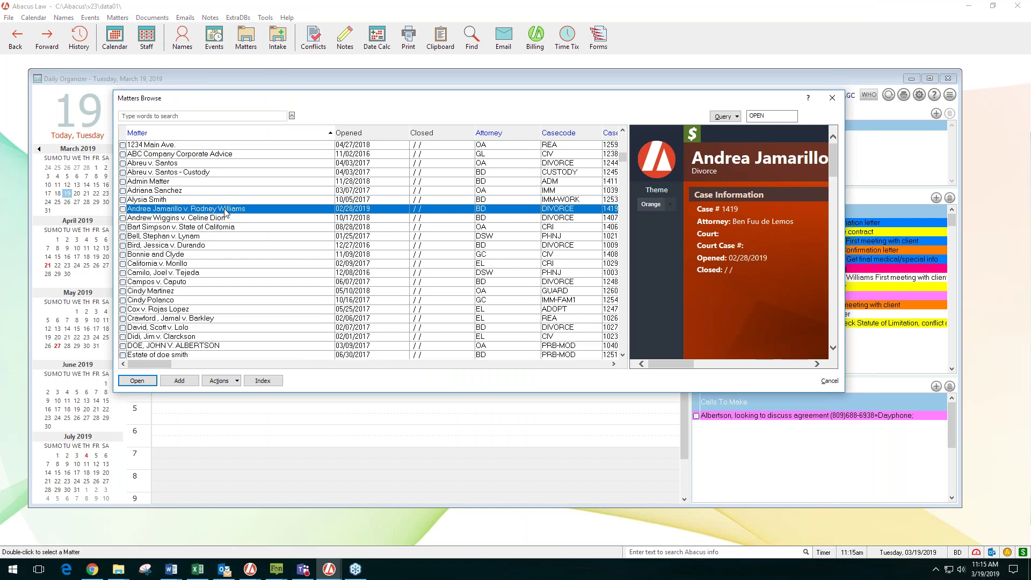
pyautogui.press('Return')
pyautogui.click(154, 97)
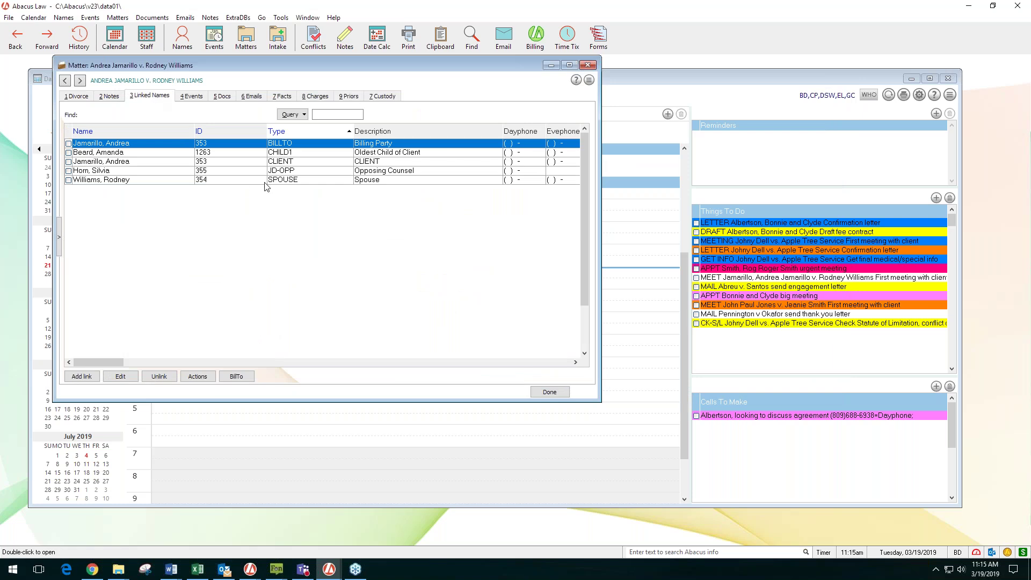
# - Examine the link type and description of each person linked to the divorce matter
pyautogui.click(242, 155)
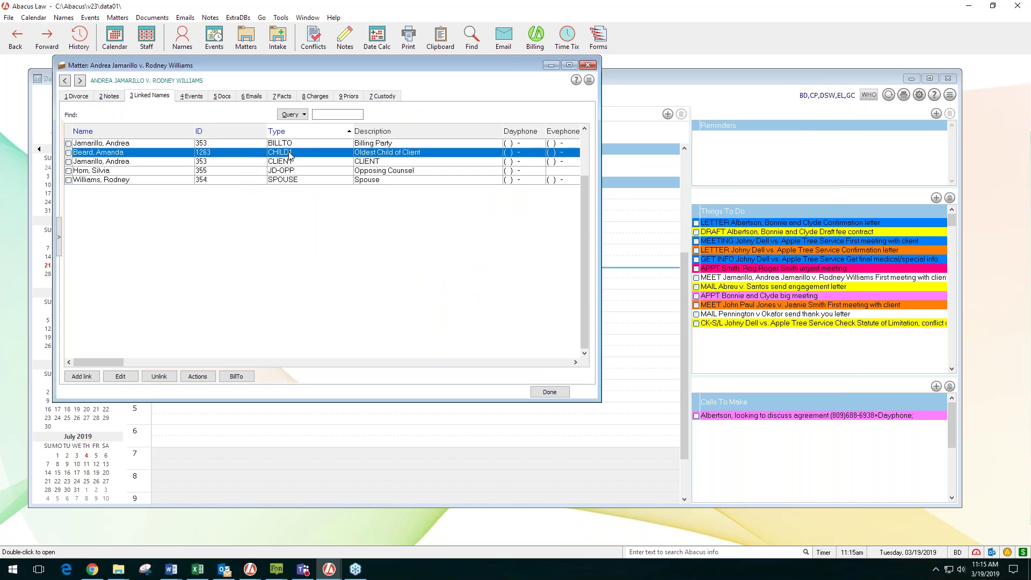
pyautogui.moveTo(404, 66); pyautogui.dragTo(500, 76)
pyautogui.click(366, 156)
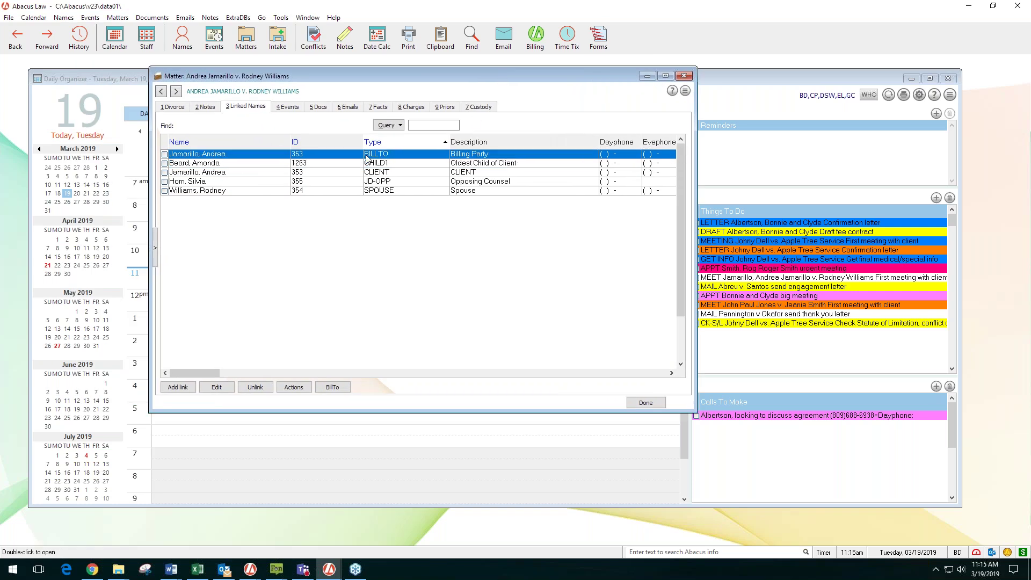
pyautogui.click(395, 175)
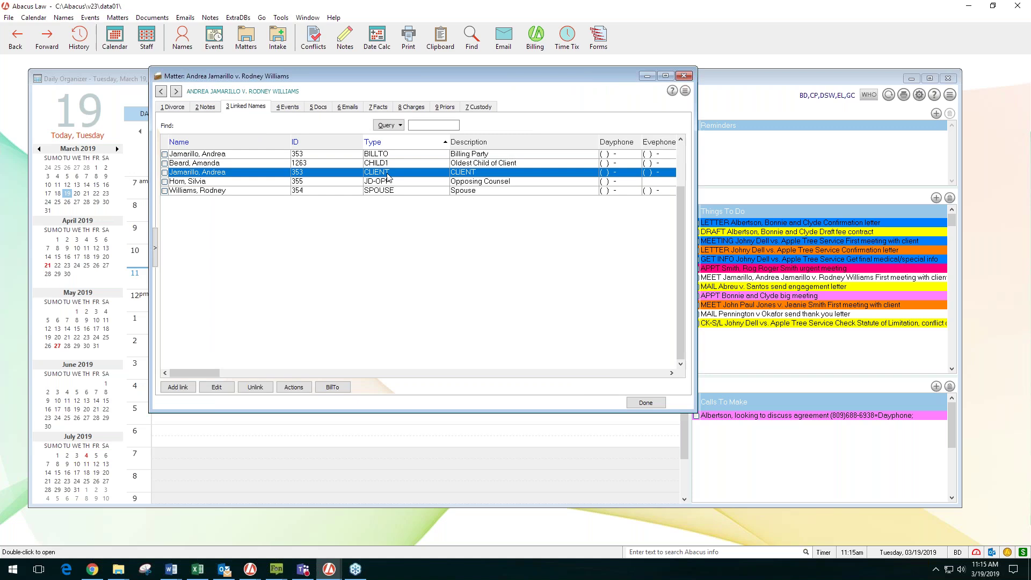
pyautogui.click(387, 183)
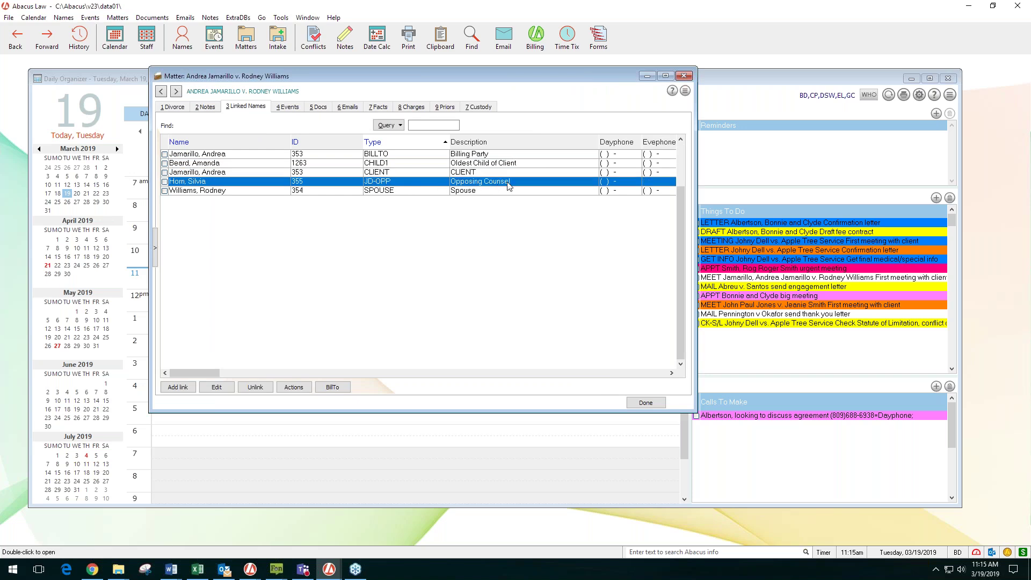
pyautogui.click(412, 191)
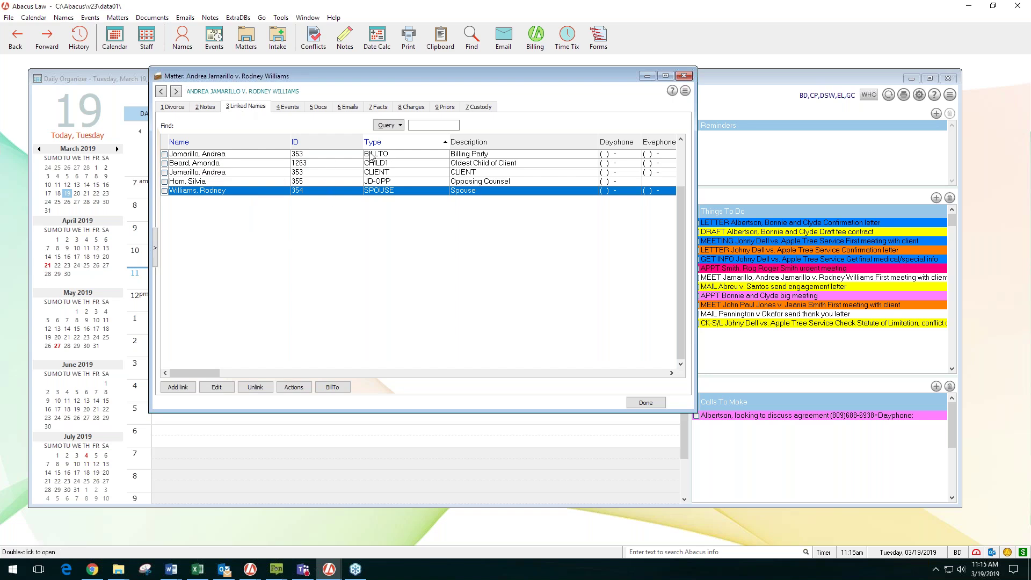
# - Link the existing SPOUSE-class contact to the matter with link type CHILD2, Second Child of Client
pyautogui.click(178, 387)
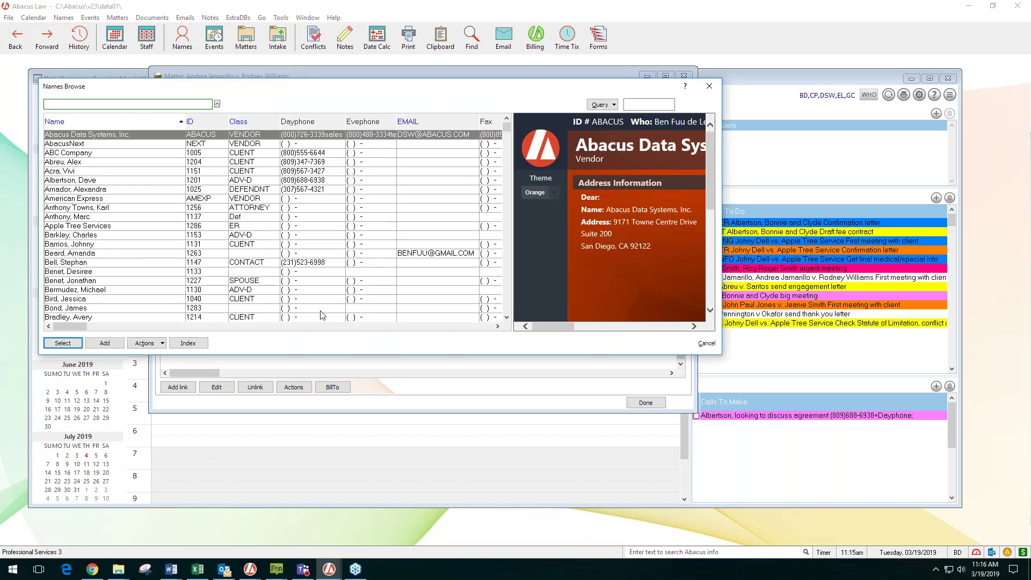
pyautogui.click(101, 283)
pyautogui.click(63, 343)
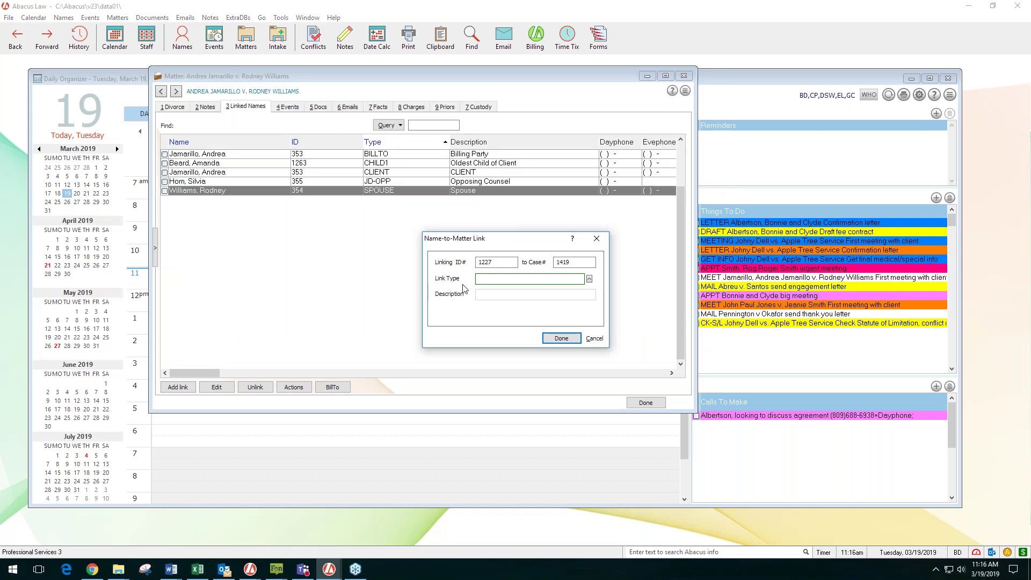
pyautogui.click(589, 280)
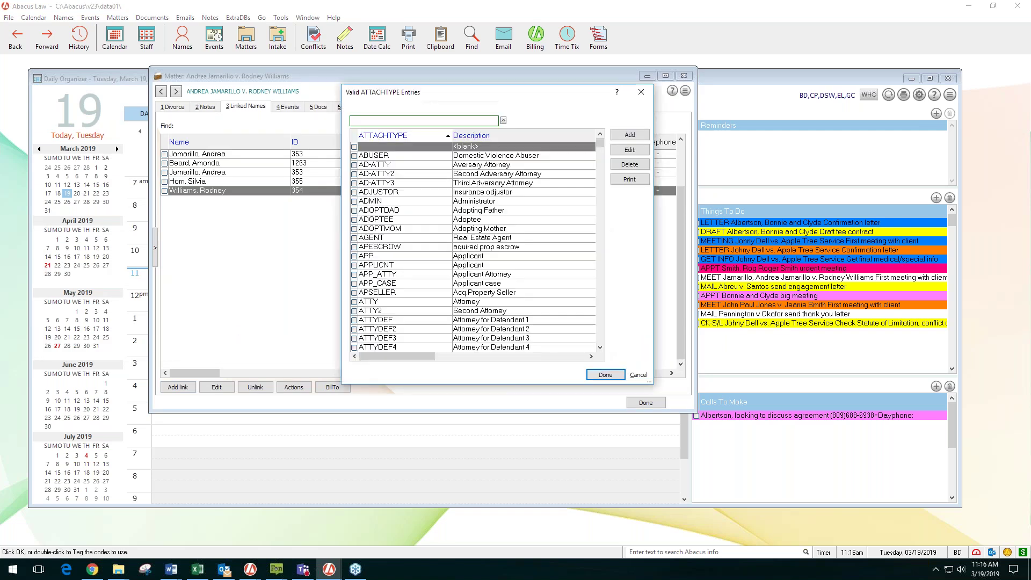
pyautogui.write('child')
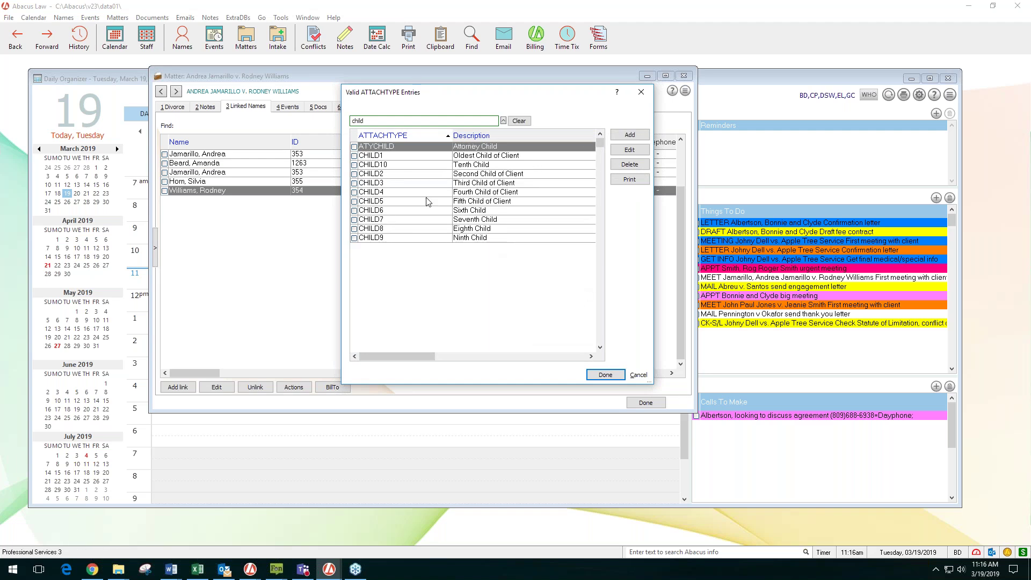
pyautogui.click(416, 174)
pyautogui.click(606, 375)
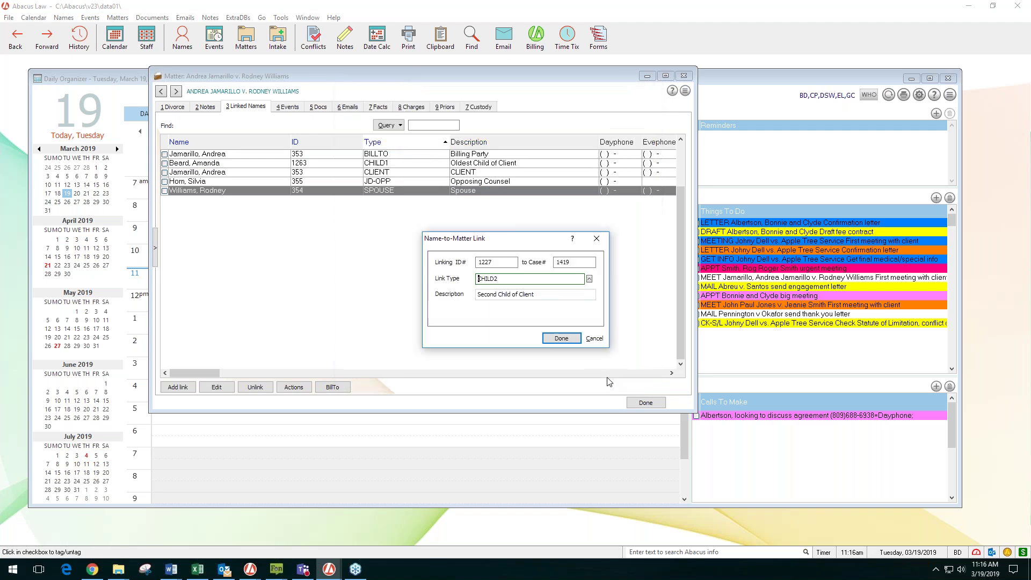
pyautogui.click(561, 339)
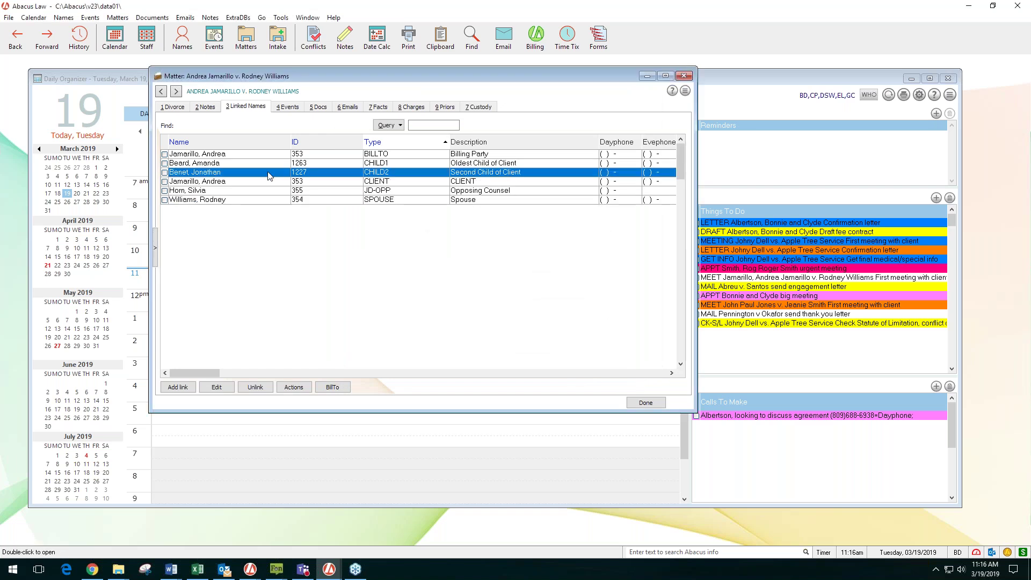
# - Compare the link types of the two children, billing party, client, opposing counsel and spouse
pyautogui.click(363, 163)
pyautogui.click(367, 173)
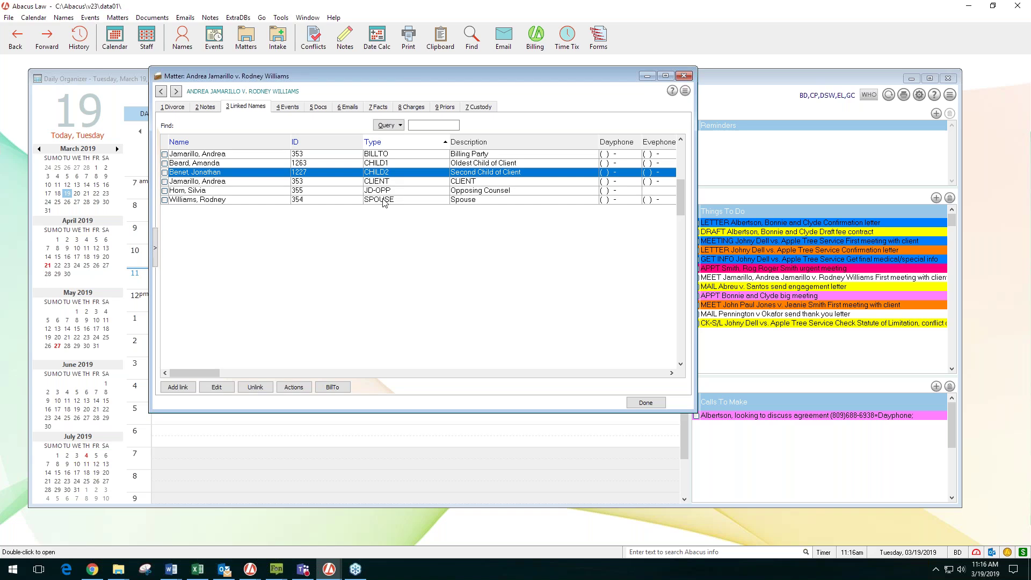
pyautogui.click(378, 155)
pyautogui.click(377, 182)
pyautogui.click(378, 190)
pyautogui.click(378, 200)
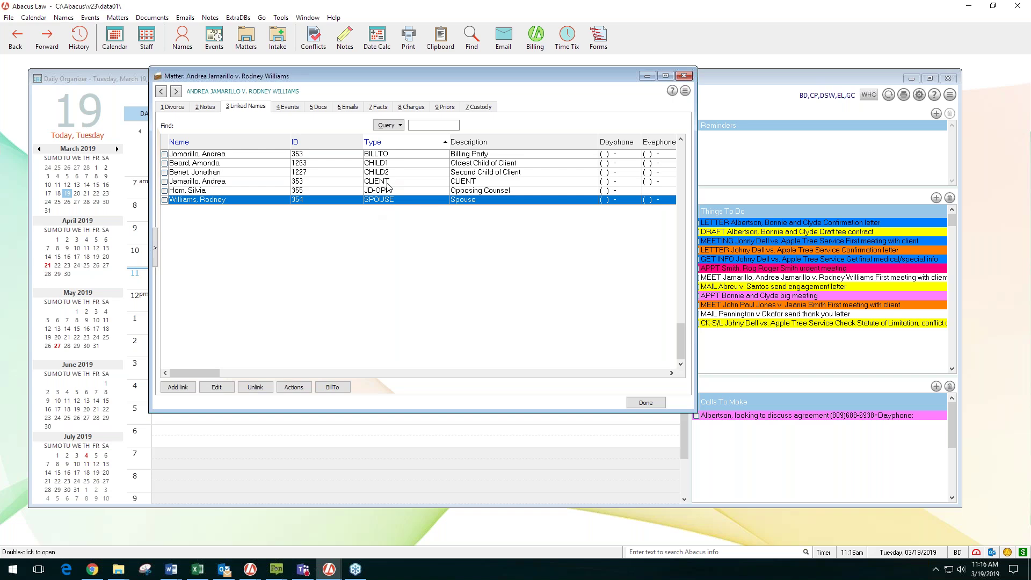
pyautogui.click(388, 164)
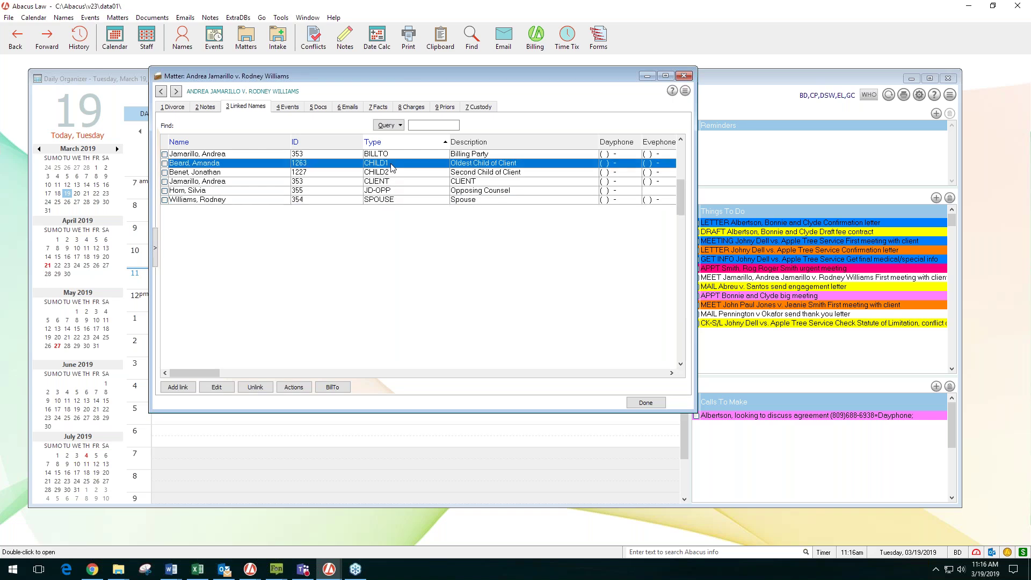
pyautogui.click(389, 172)
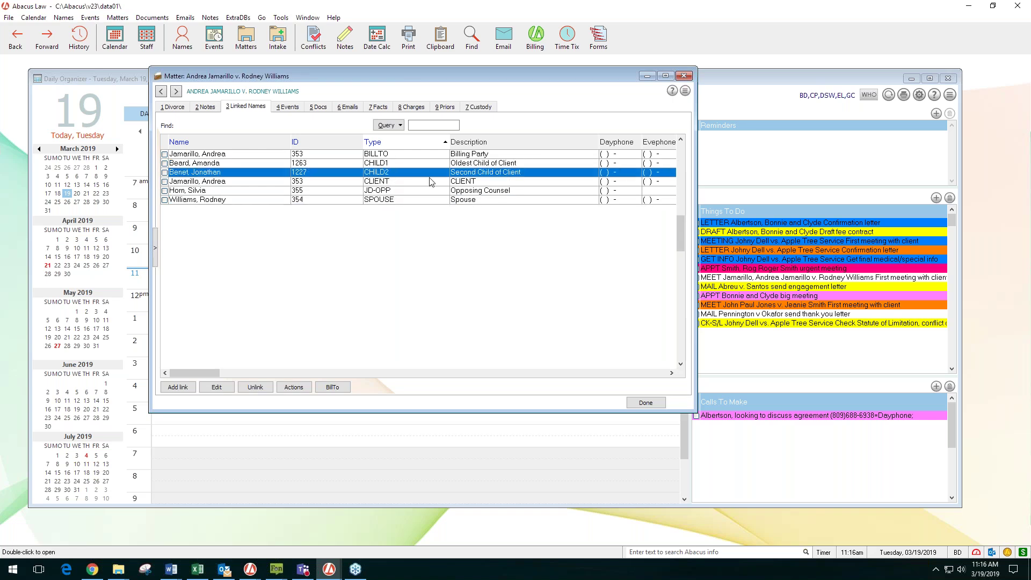
# - Widen the matter window and check the divorce case details against the linked names list
pyautogui.moveTo(696, 406); pyautogui.dragTo(832, 407)
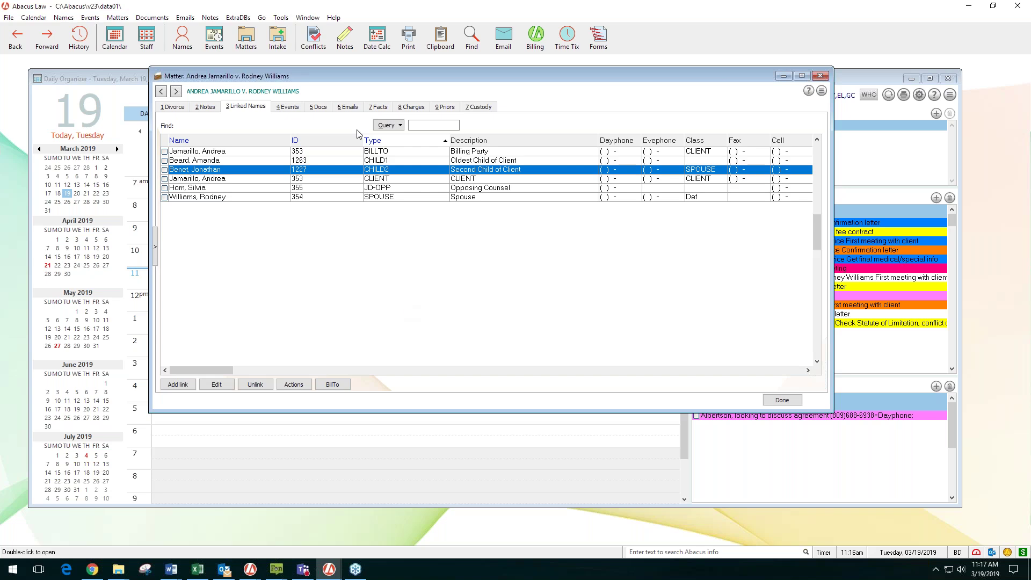
pyautogui.click(176, 107)
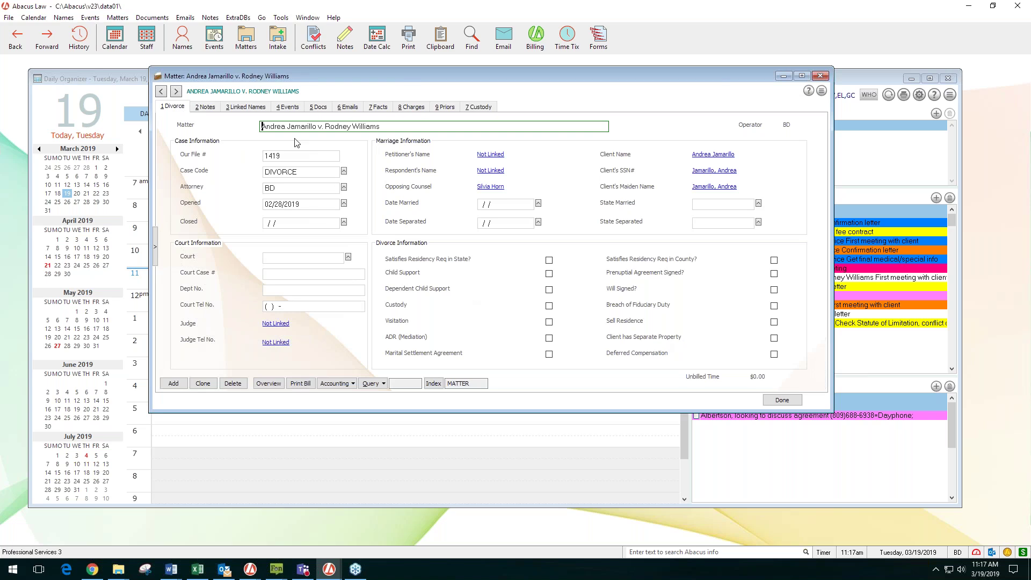
pyautogui.click(255, 107)
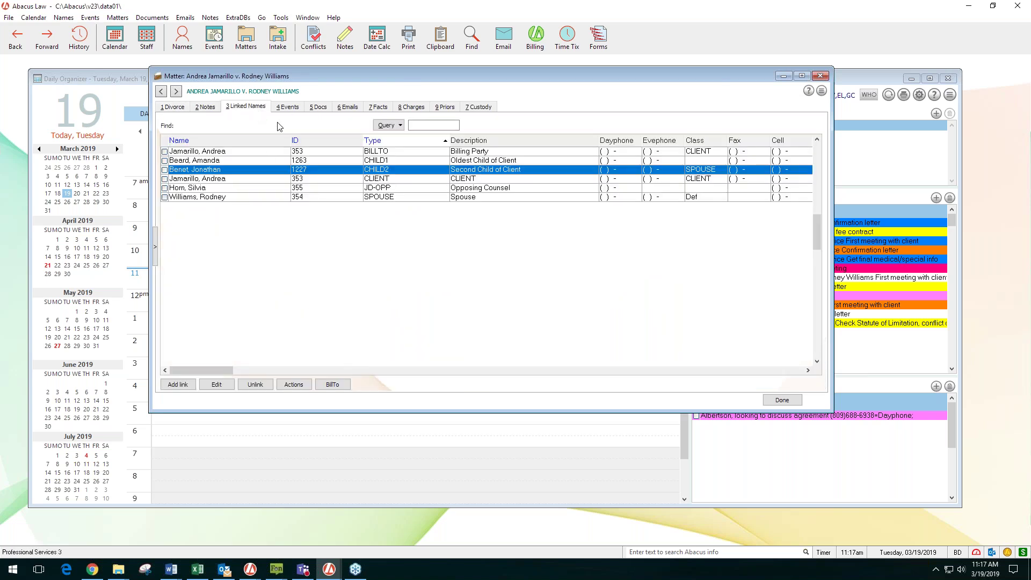
# - Examine the matter's calendared NEWCASE events, including the billing account and conflict-of-interest check, and their assigned staff codes
pyautogui.click(288, 107)
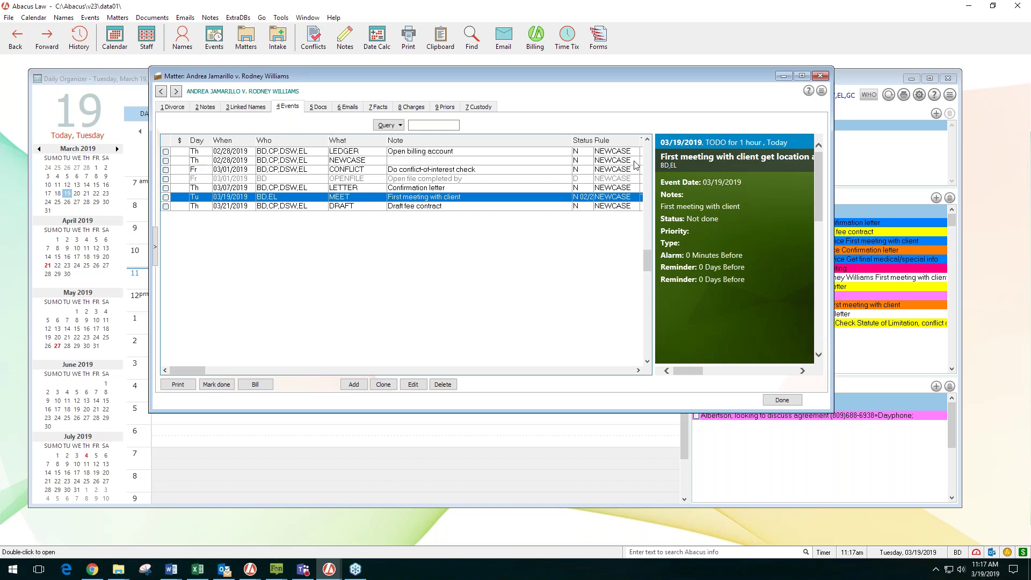
pyautogui.click(648, 141)
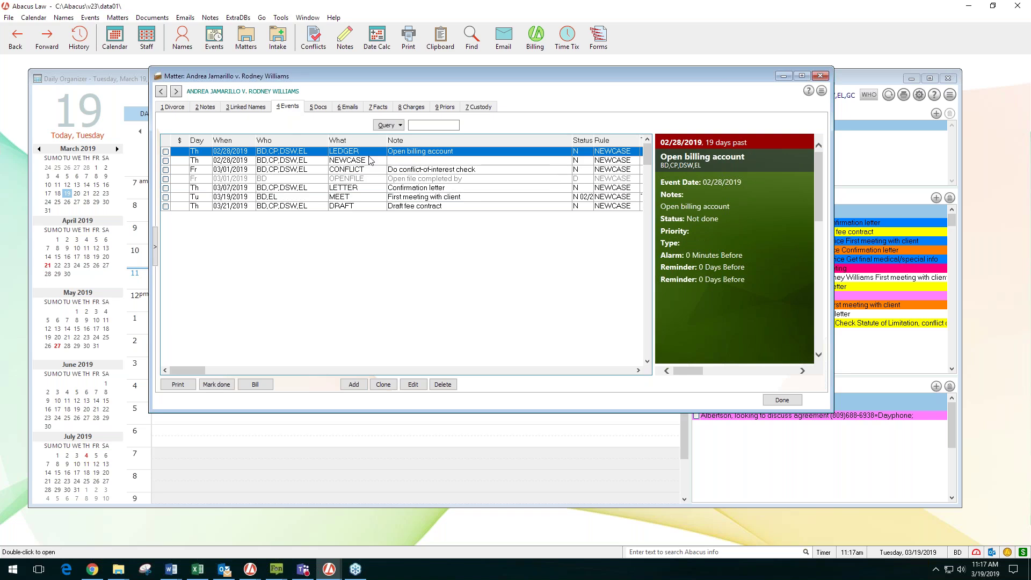
pyautogui.click(405, 170)
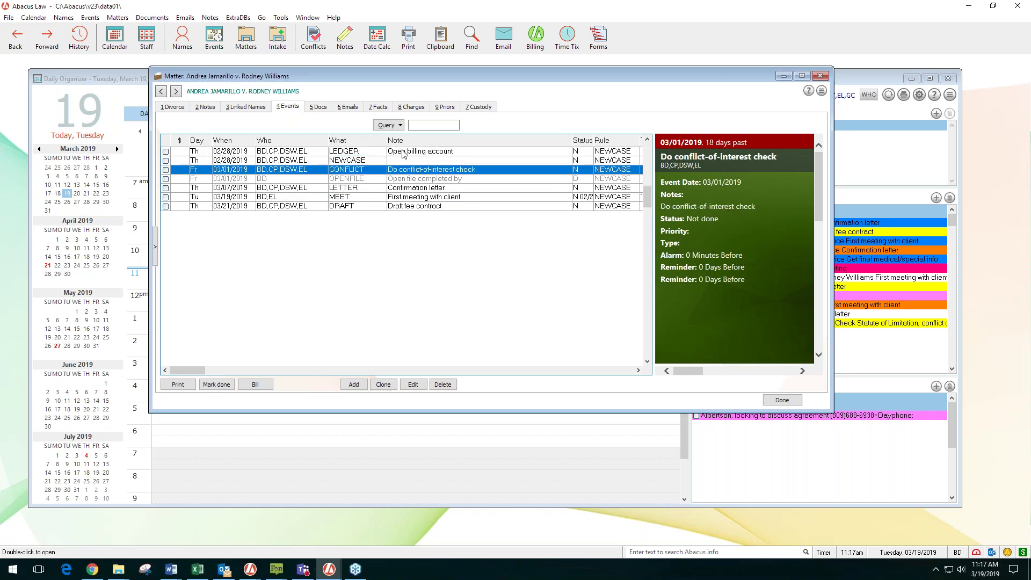
pyautogui.click(380, 152)
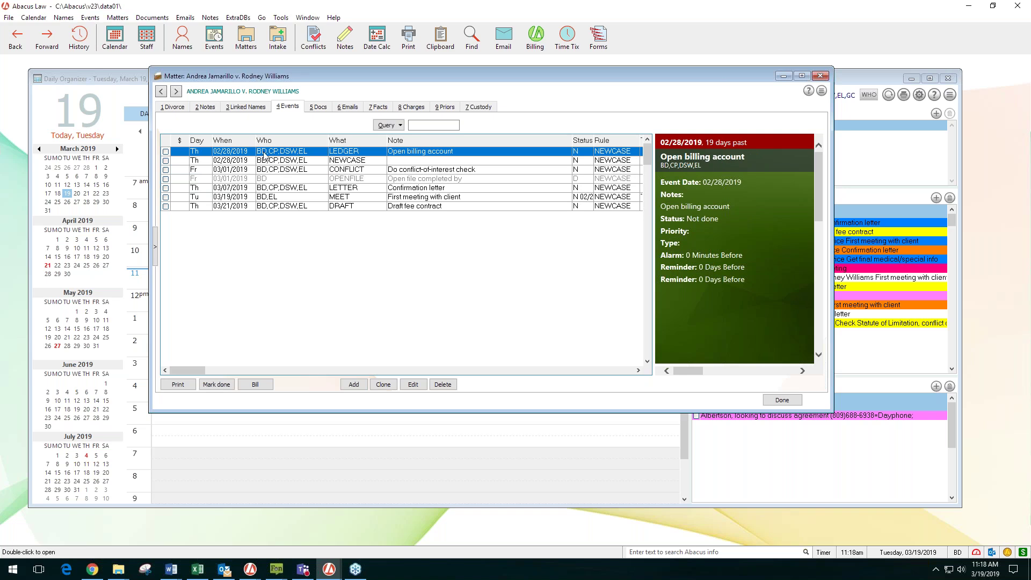
pyautogui.moveTo(584, 83); pyautogui.dragTo(455, 137)
pyautogui.moveTo(386, 128); pyautogui.dragTo(510, 98)
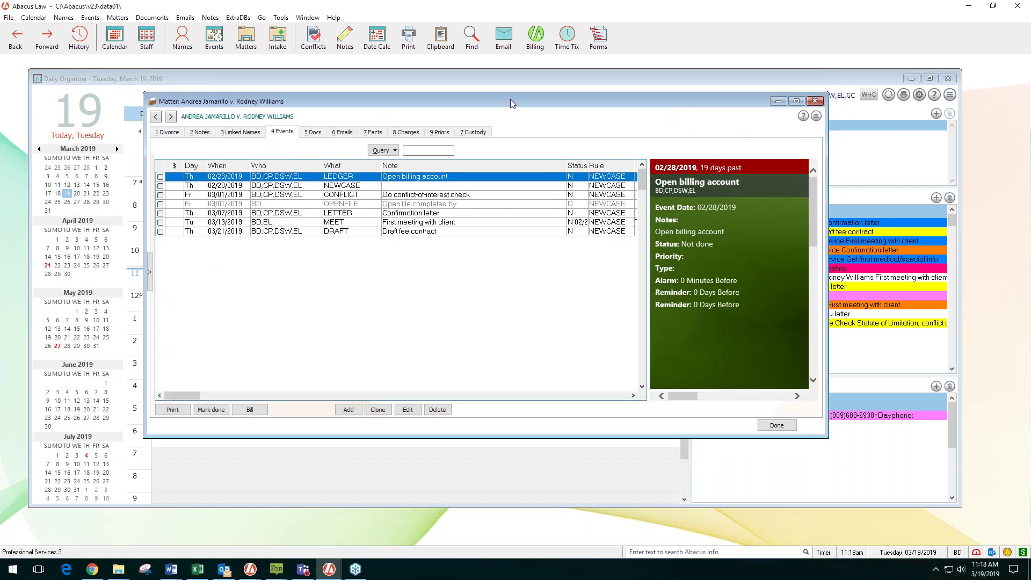
# - Assign the 02/28/2019 Open billing account event to BD only and save it
pyautogui.doubleClick(275, 181)
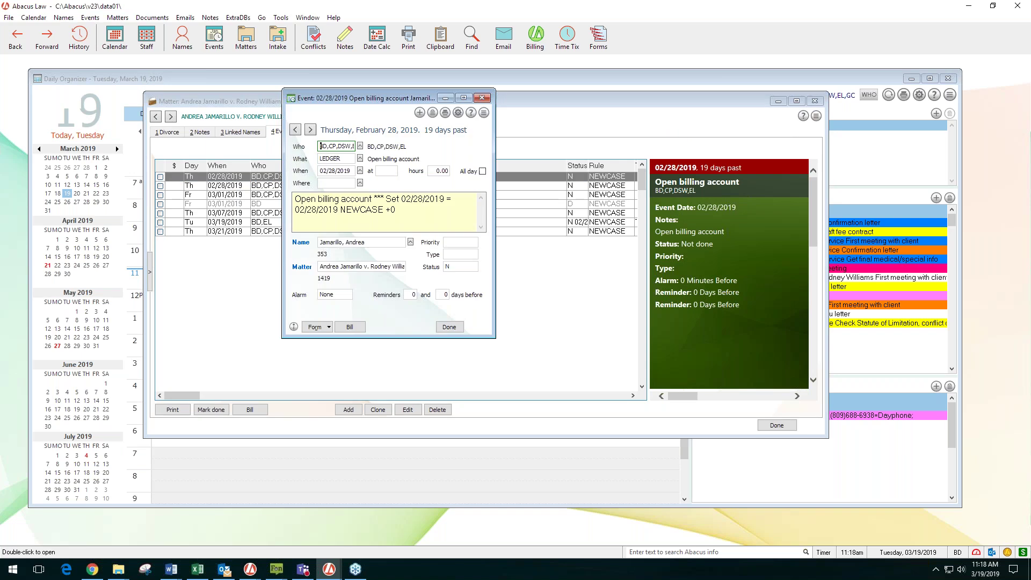
pyautogui.doubleClick(333, 146)
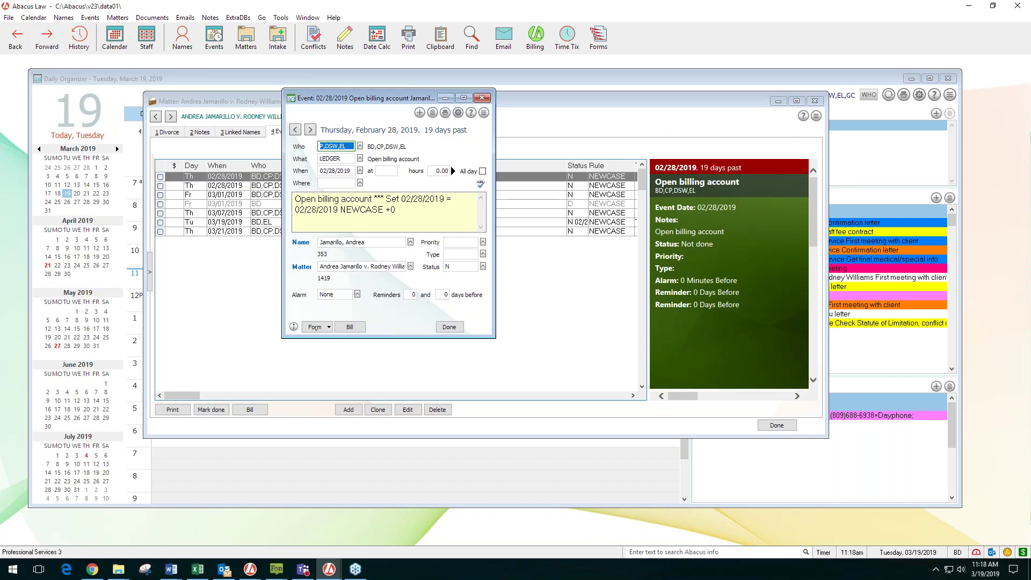
pyautogui.write('BD')
pyautogui.press('Tab')
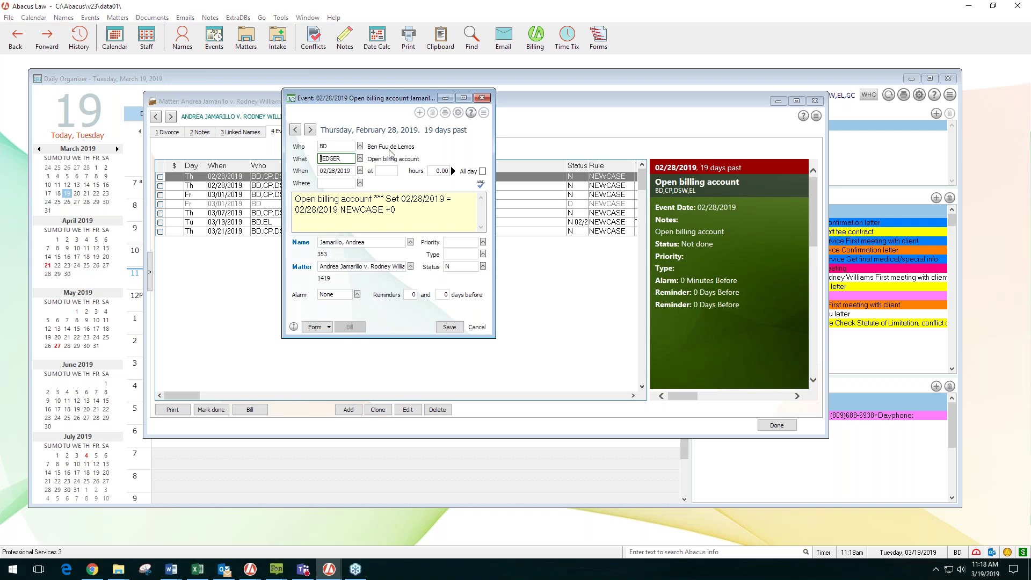
pyautogui.click(445, 328)
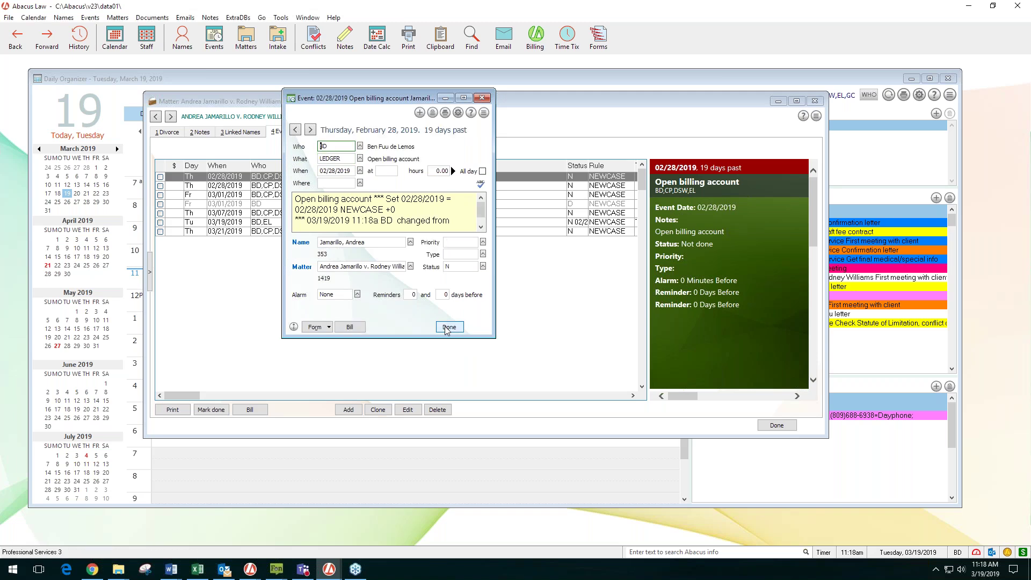
pyautogui.click(446, 328)
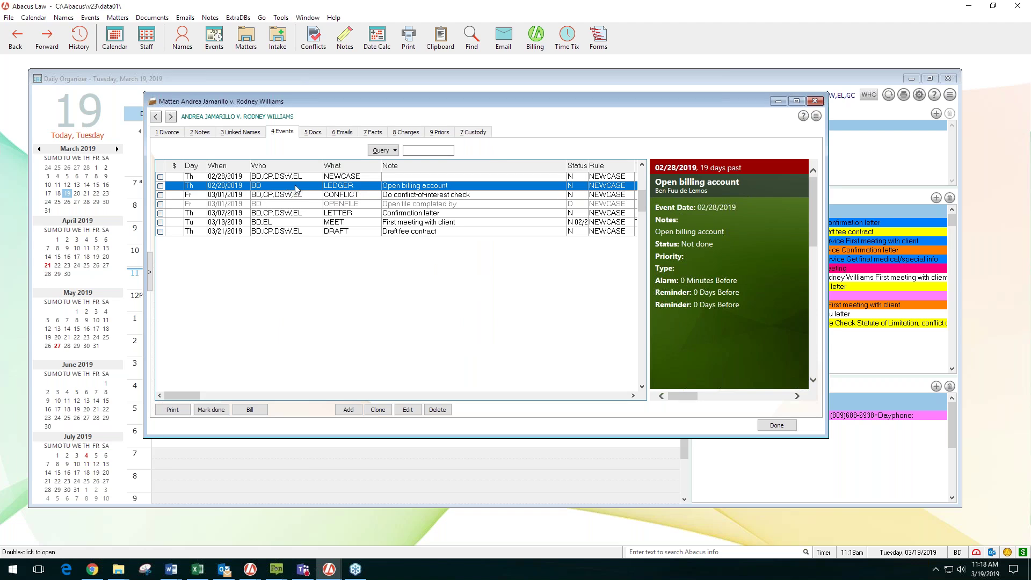
# - Assign the 03/07/2019 Confirmation letter event to CP and DSW only and save it
pyautogui.click(284, 215)
pyautogui.doubleClick(284, 214)
pyautogui.click(335, 146)
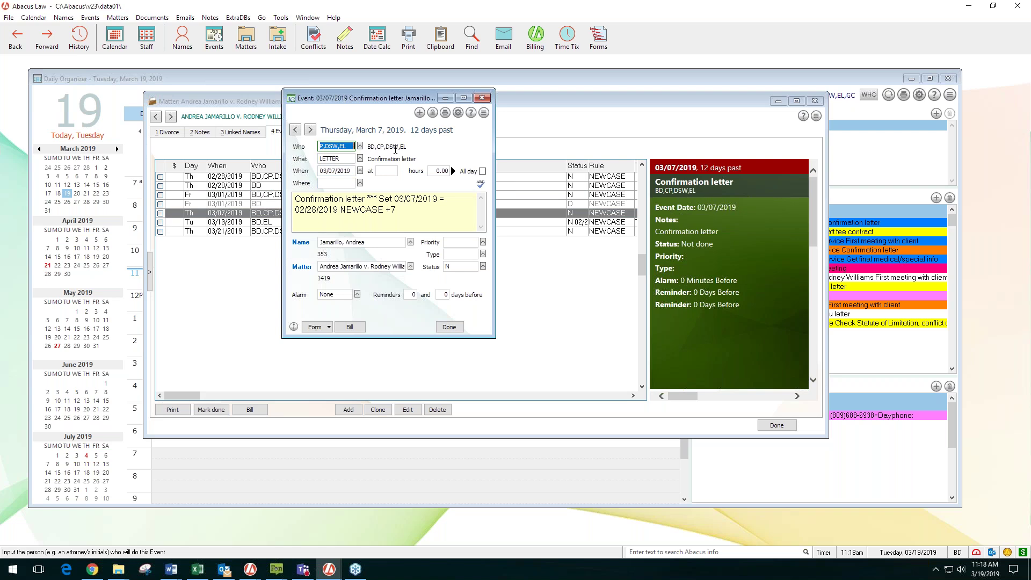
pyautogui.write('CP, DSW')
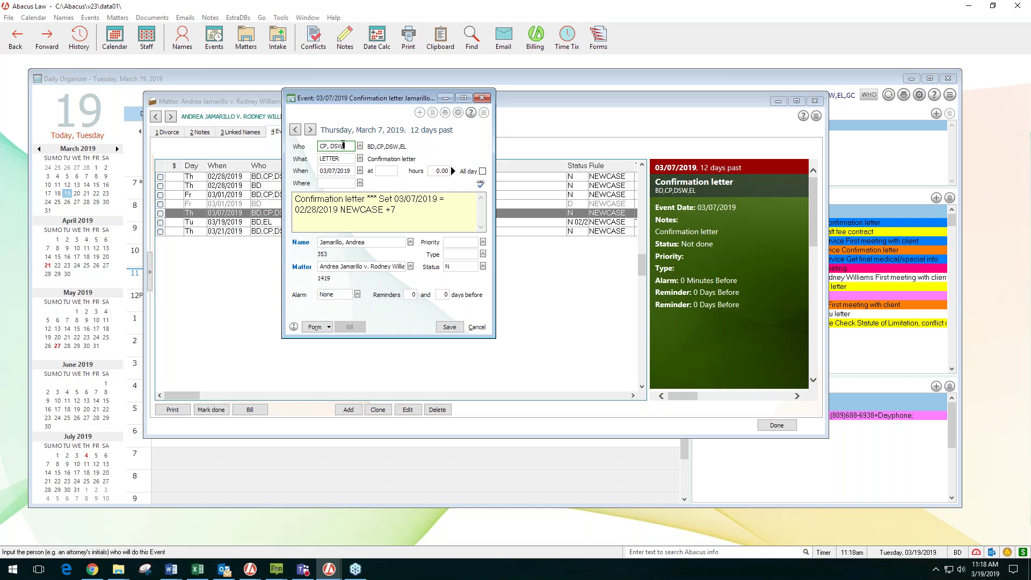
pyautogui.moveTo(349, 146); pyautogui.dragTo(280, 145)
pyautogui.press('BackSpace')
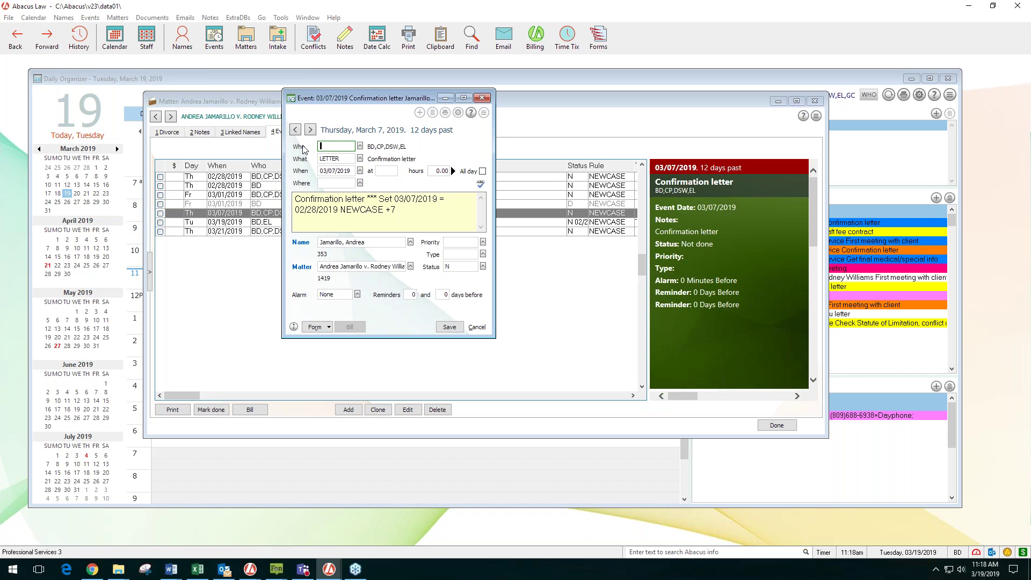
pyautogui.click(358, 145)
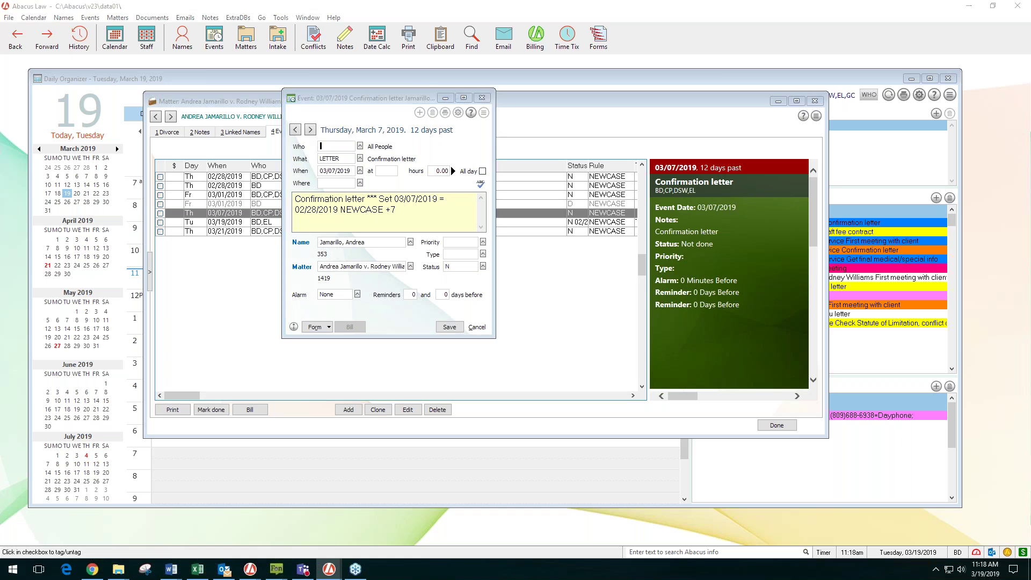
pyautogui.click(598, 374)
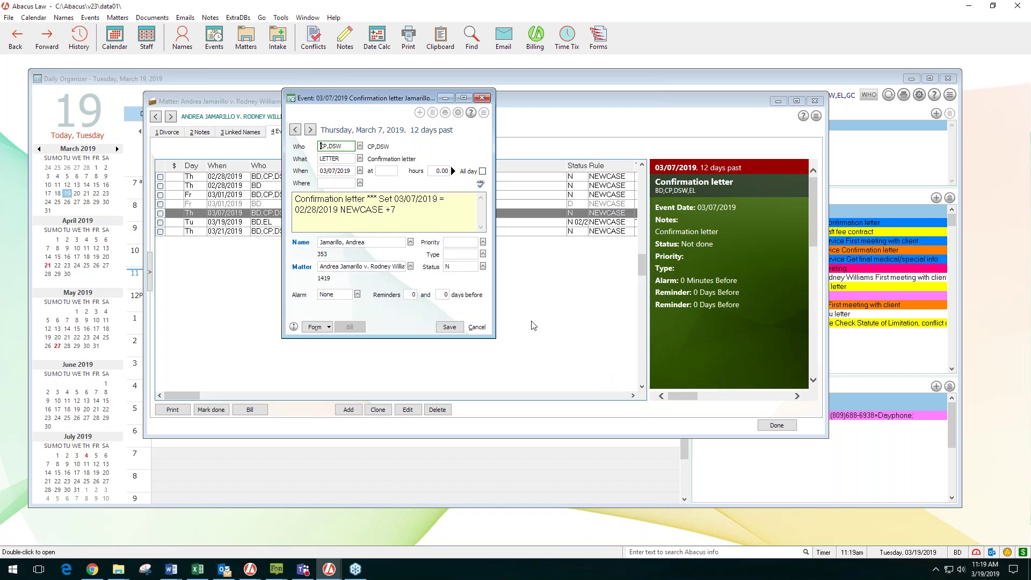
pyautogui.click(448, 329)
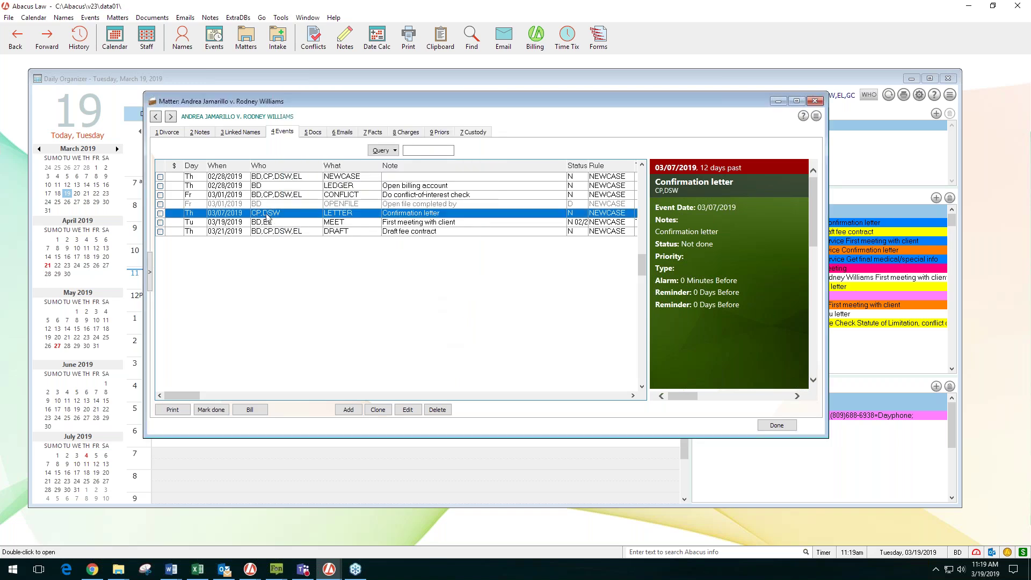
# - Shift the matter window aside to check the organizer's staff codes and Things To Do list, and move it back
pyautogui.moveTo(722, 108); pyautogui.dragTo(587, 188)
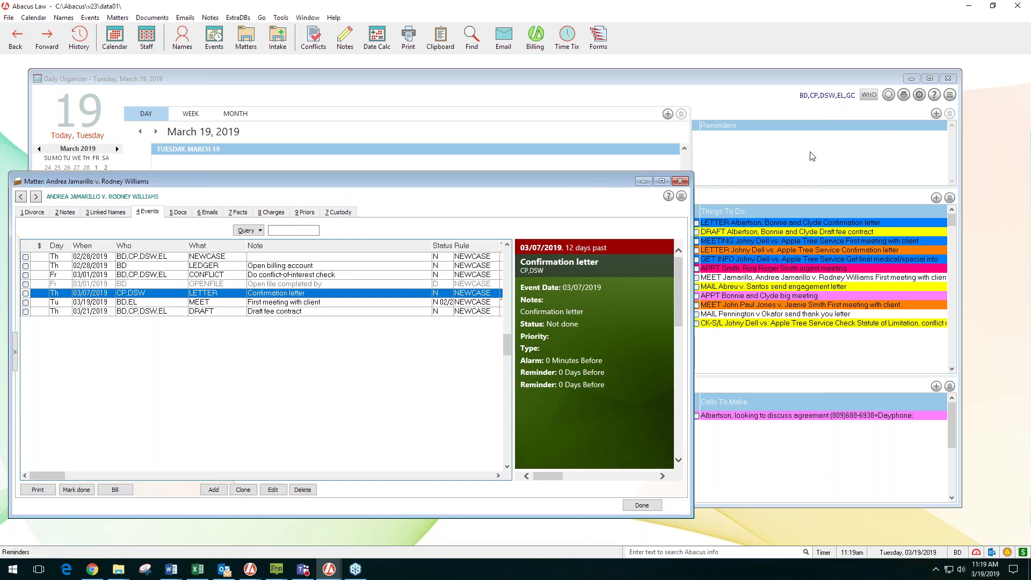
pyautogui.moveTo(442, 179); pyautogui.dragTo(489, 117)
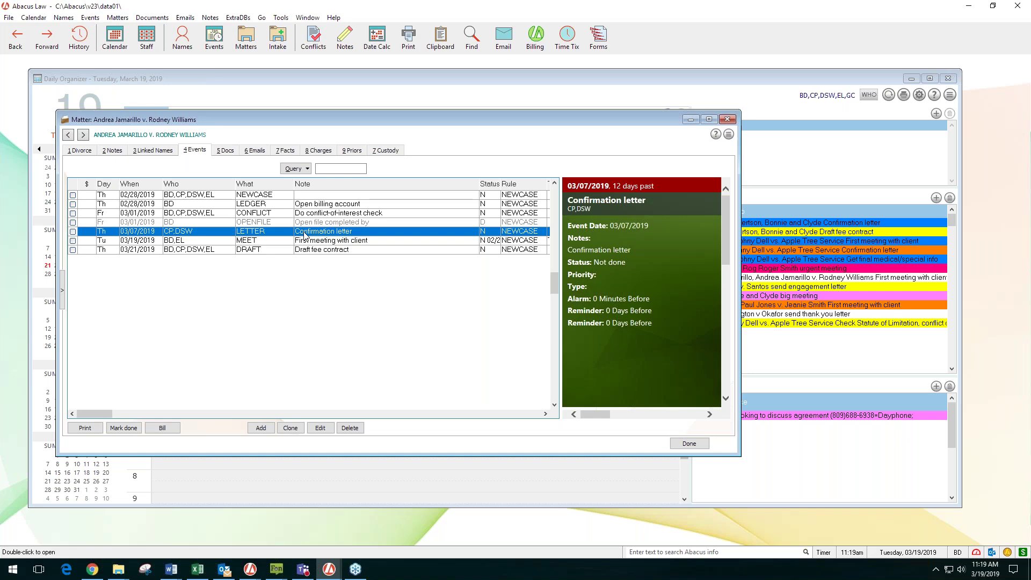
pyautogui.moveTo(298, 118); pyautogui.dragTo(350, 122)
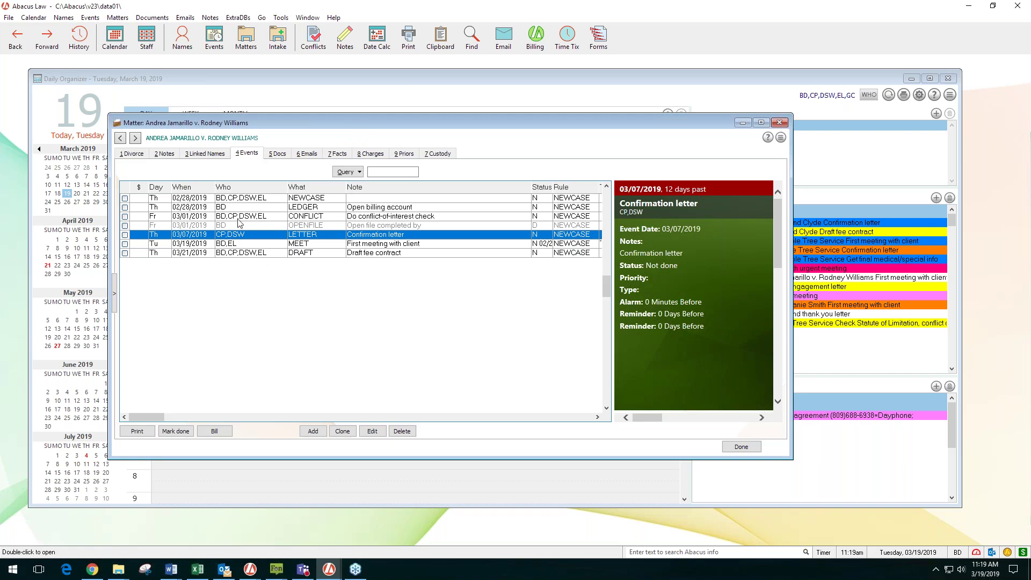
# - Review the opposing counsel and spouse entries among the matter's linked names and close the matter
pyautogui.click(209, 153)
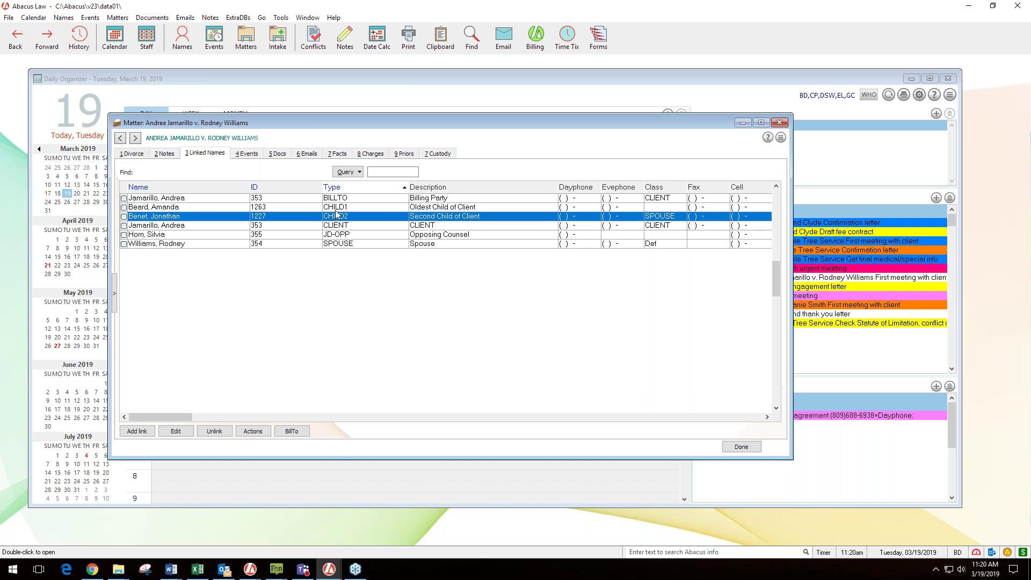
pyautogui.click(335, 236)
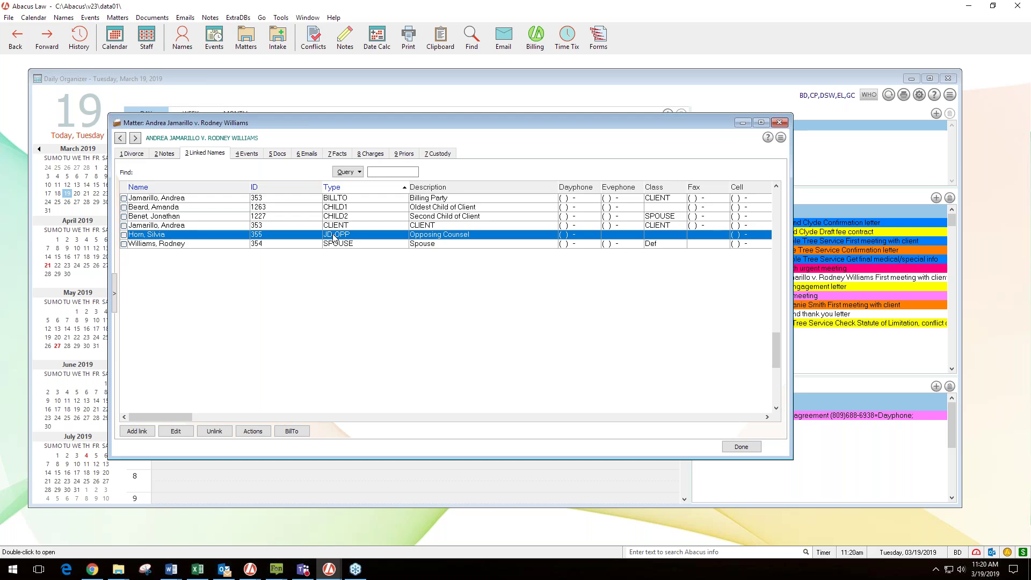
pyautogui.click(334, 244)
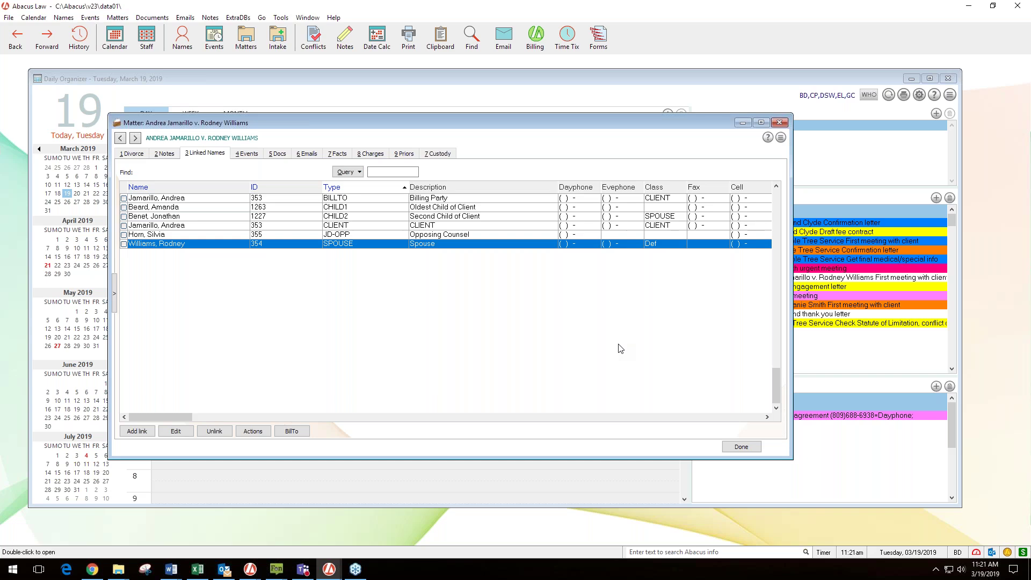
pyautogui.click(779, 123)
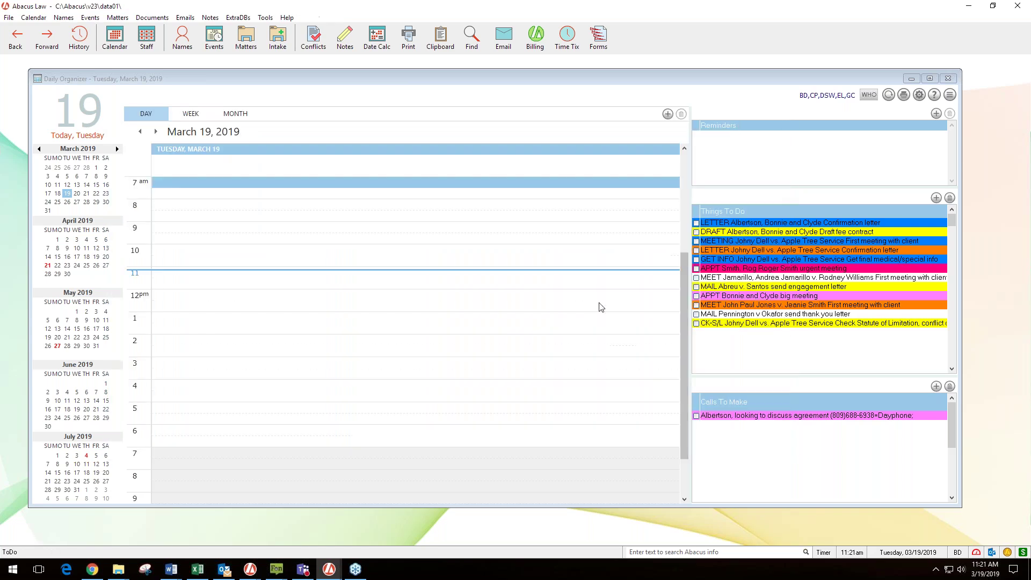
# - Open a blank Abacus Family Law Divorce Case Intake Form and look through its client, responsible attorney and opposing party sections
pyautogui.click(277, 37)
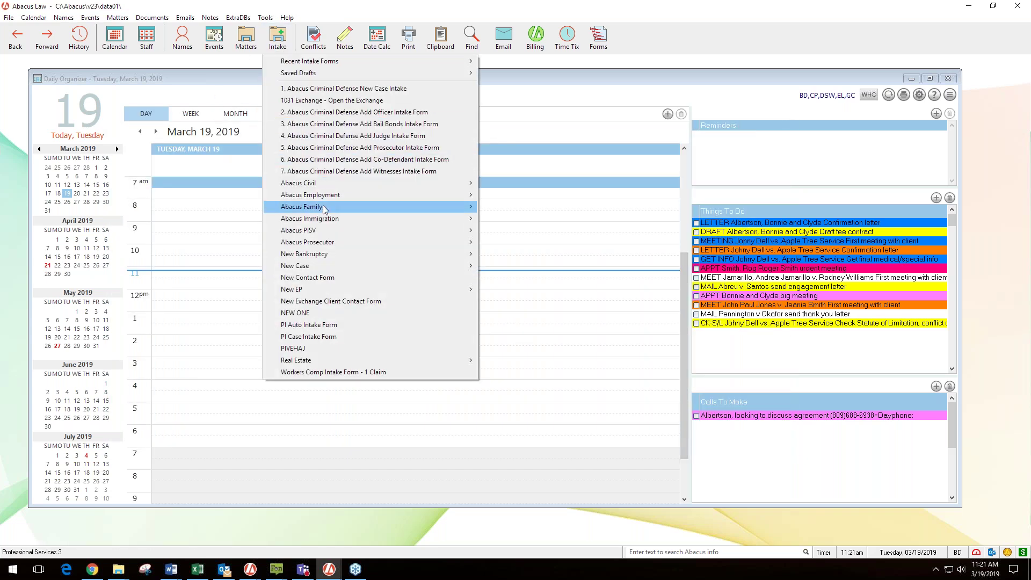
pyautogui.moveTo(322, 208)
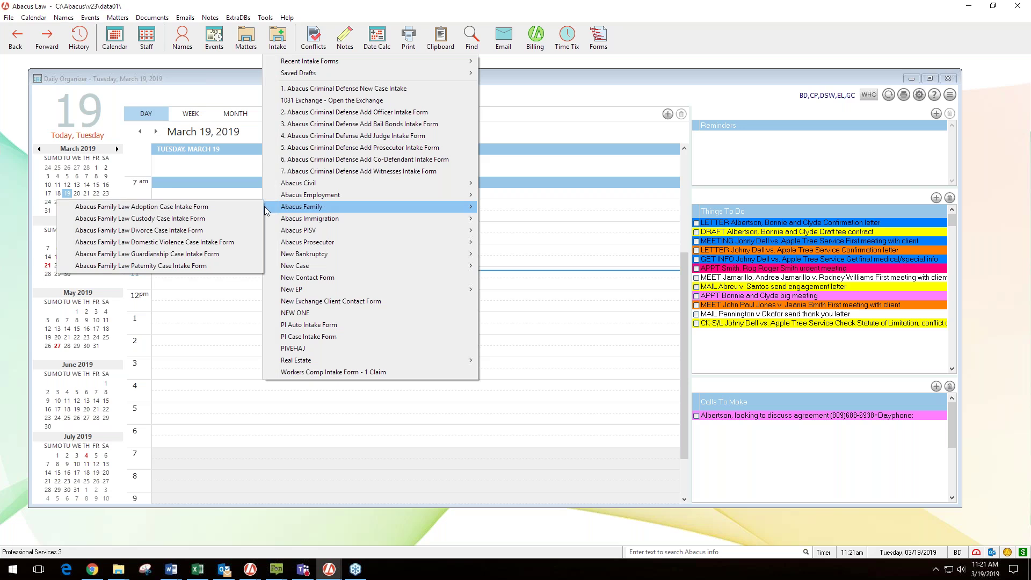
pyautogui.click(186, 230)
pyautogui.moveTo(456, 11); pyautogui.dragTo(628, 45)
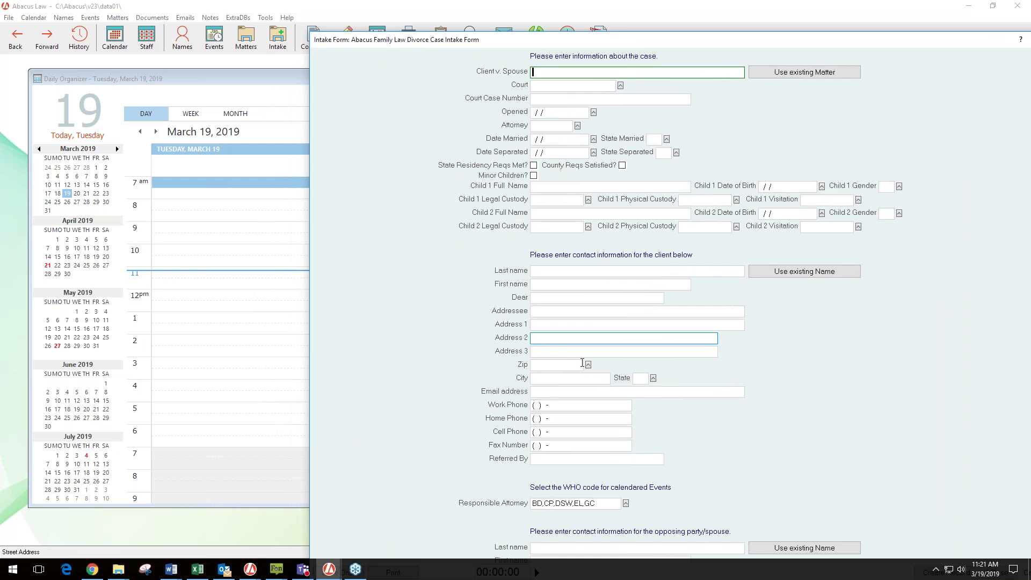
pyautogui.press('Tab')
pyautogui.press('Tab')
pyautogui.press('Tab')
pyautogui.scroll(-1, 837, 372)
pyautogui.scroll(-6, 837, 371)
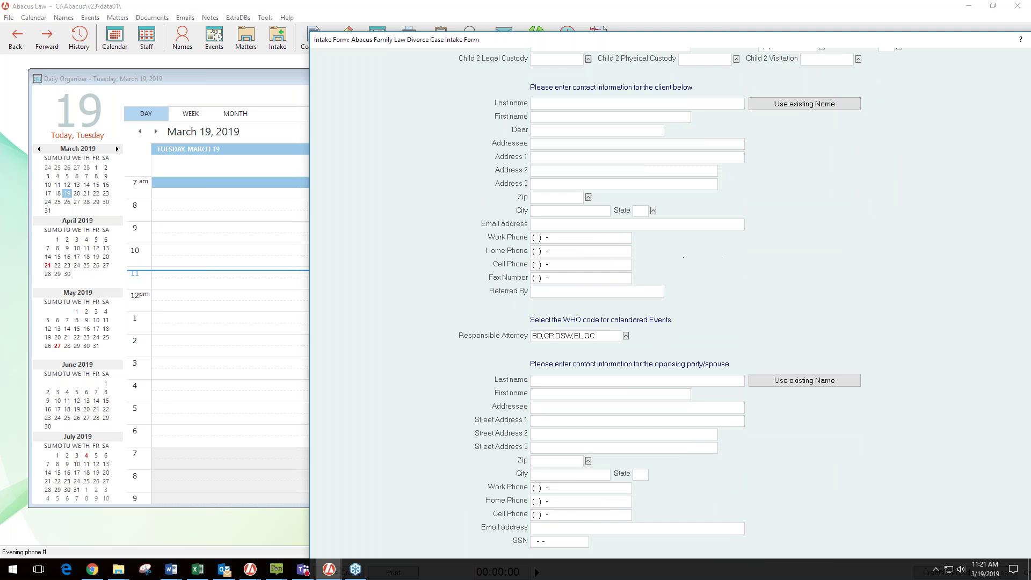
# - Open the Intake Form Manager and look through the available intake forms as far as the Abacus Employment ones
pyautogui.click(9, 17)
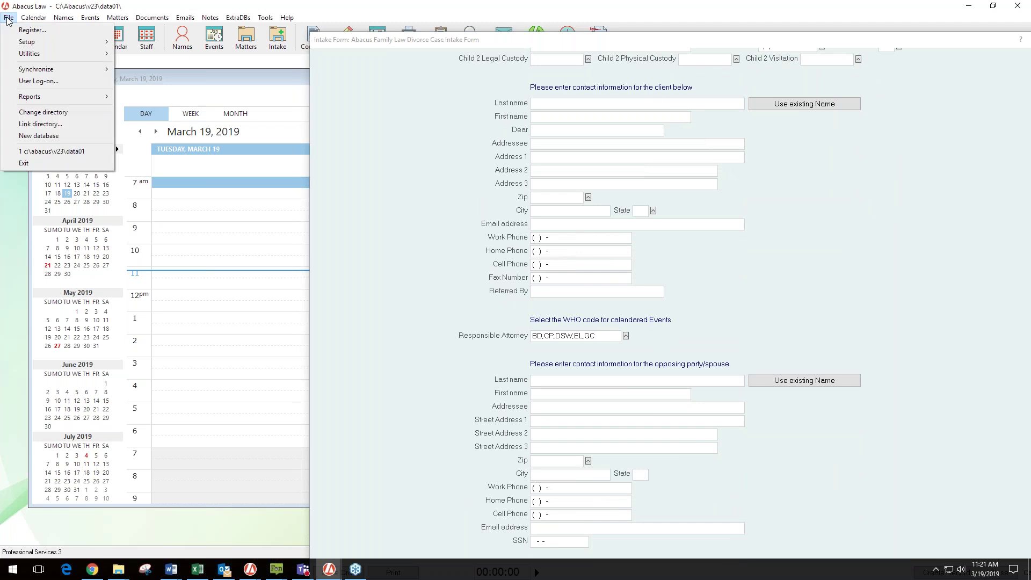
pyautogui.moveTo(18, 44)
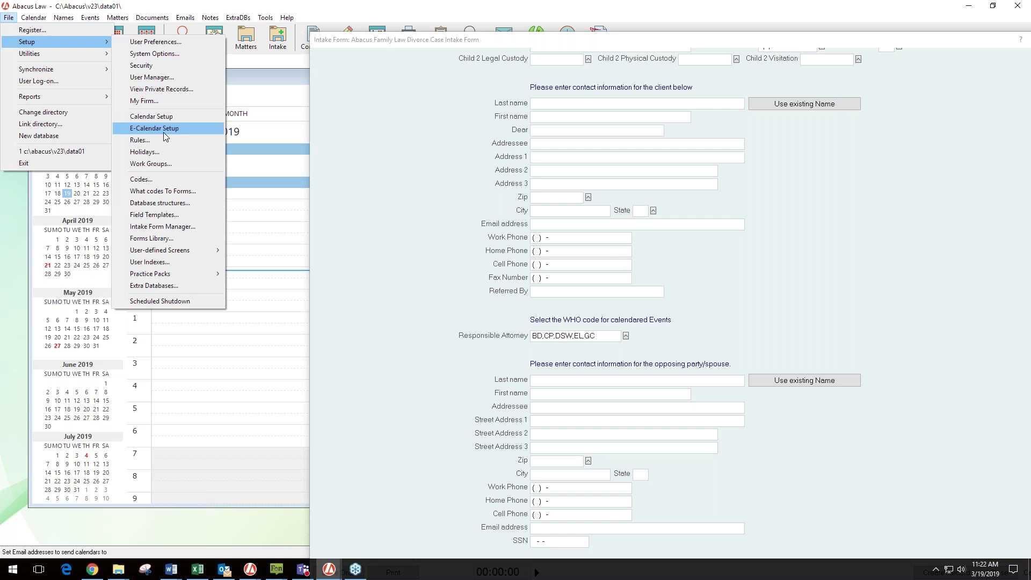
pyautogui.click(164, 229)
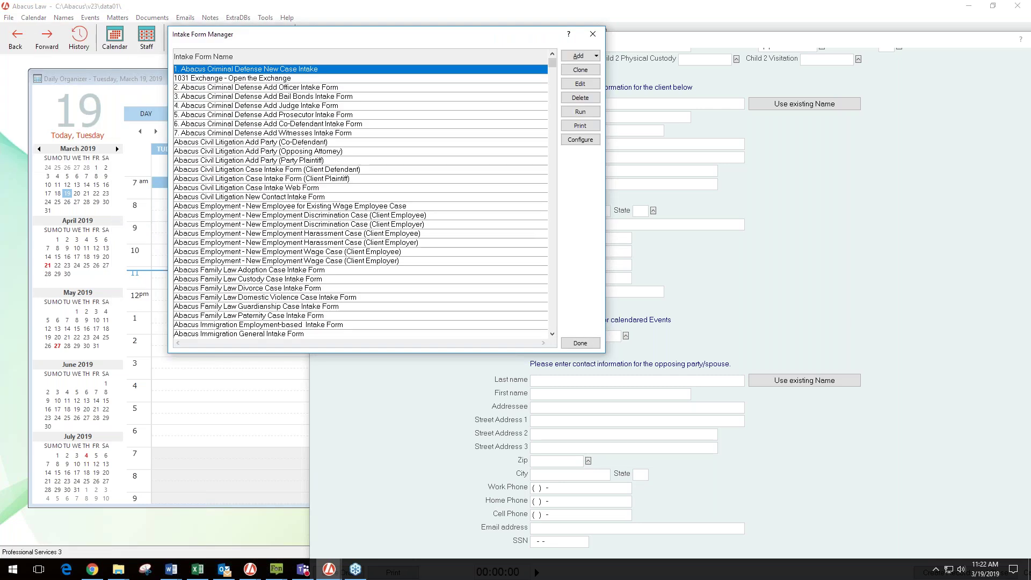
pyautogui.press('Down')
pyautogui.press('Down')
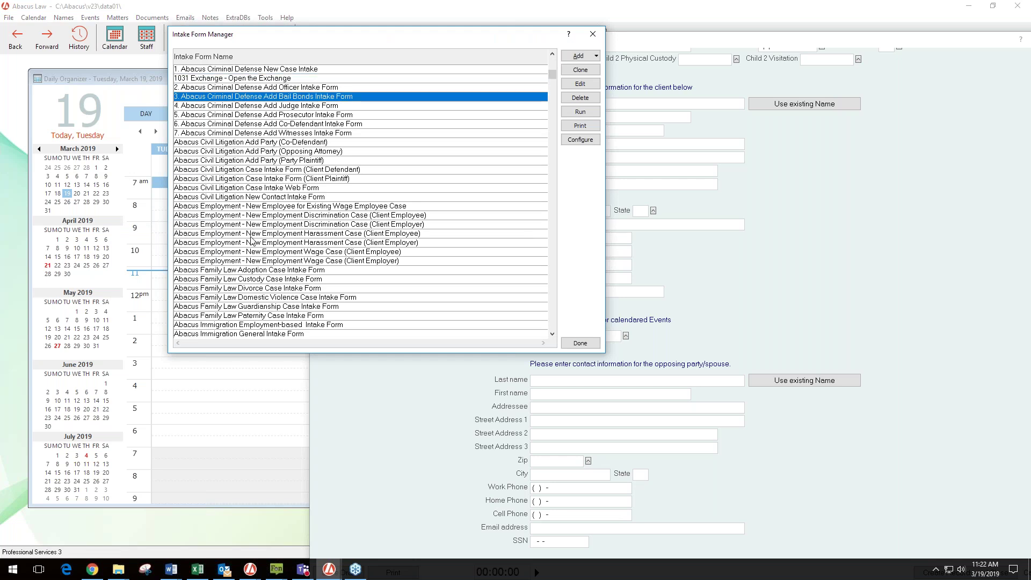
pyautogui.press('Down')
pyautogui.press('Down')
pyautogui.press('Down')
pyautogui.press('Down')
pyautogui.press('Down')
pyautogui.press('Down')
pyautogui.press('Down')
pyautogui.press('Down')
pyautogui.press('Down')
pyautogui.press('Down')
pyautogui.press('Down')
pyautogui.press('Down')
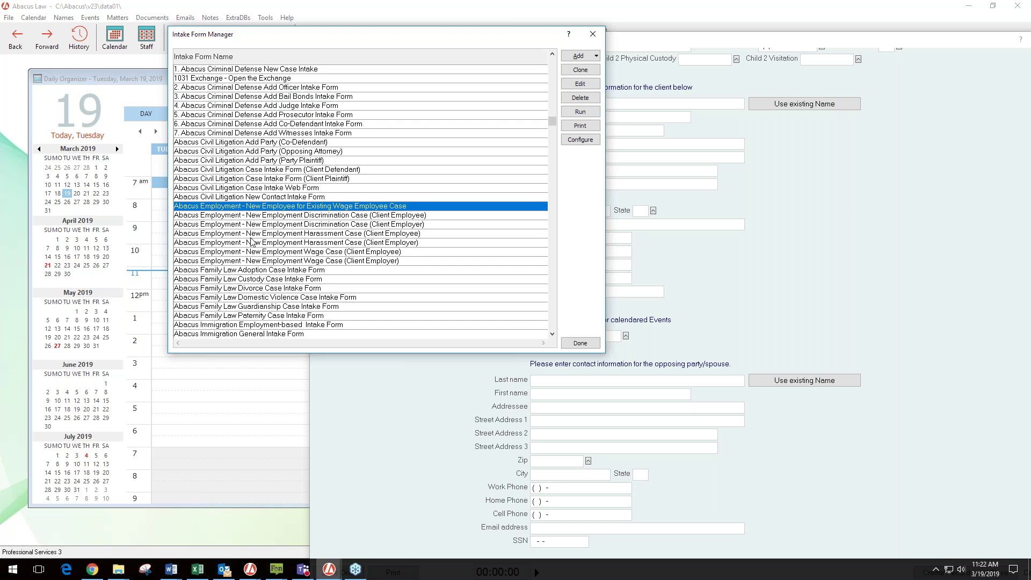
# - Open the Abacus Family Law Divorce Case Intake Form for editing and display the records it includes
pyautogui.click(240, 288)
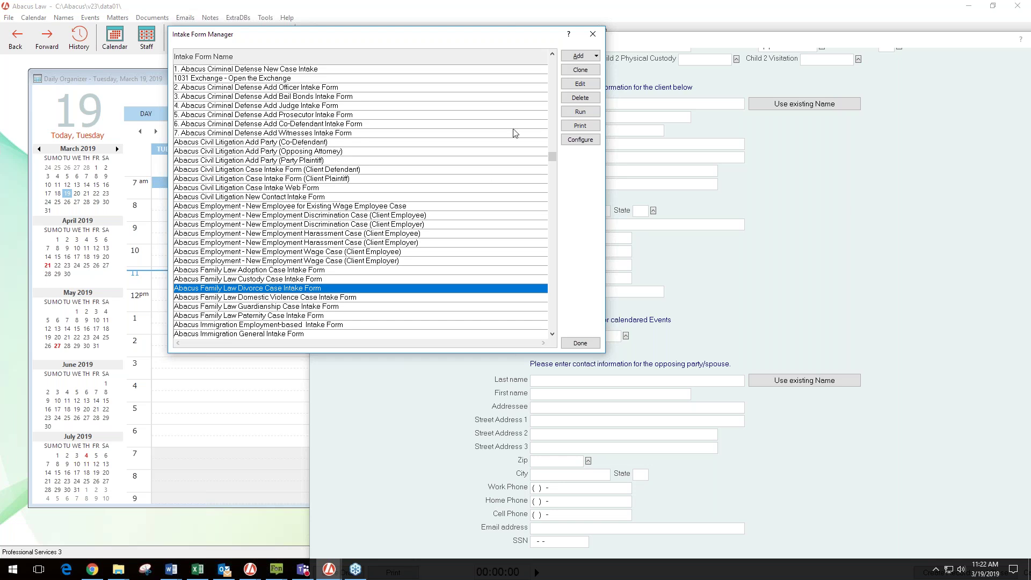
pyautogui.click(579, 86)
pyautogui.click(580, 85)
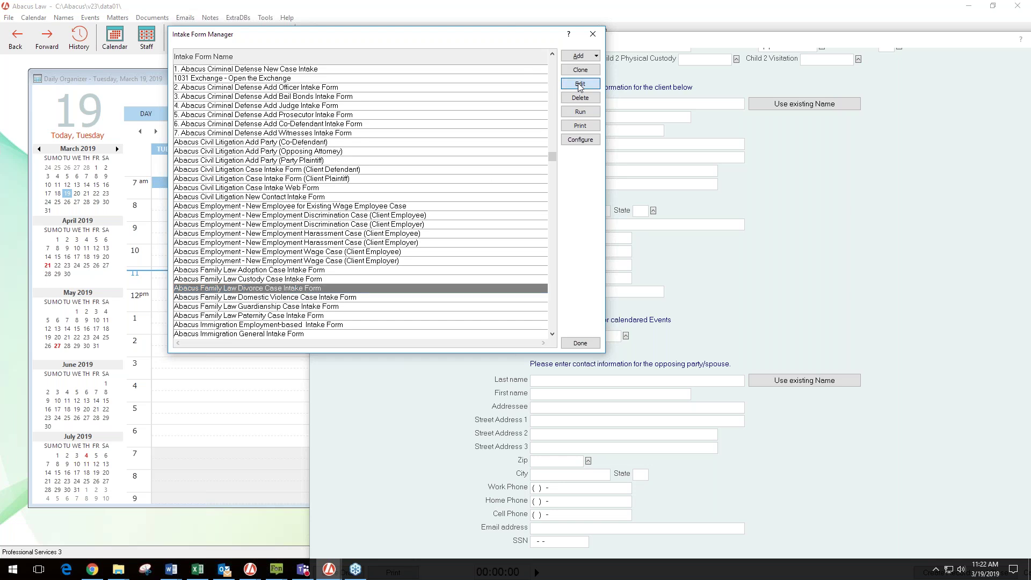
pyautogui.moveTo(515, 190); pyautogui.dragTo(333, 171)
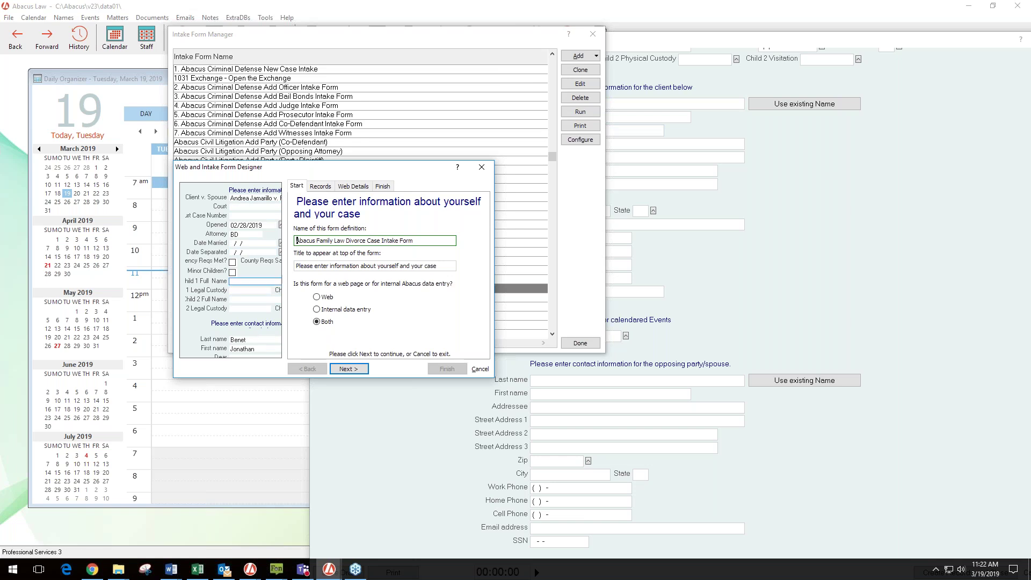
pyautogui.click(321, 186)
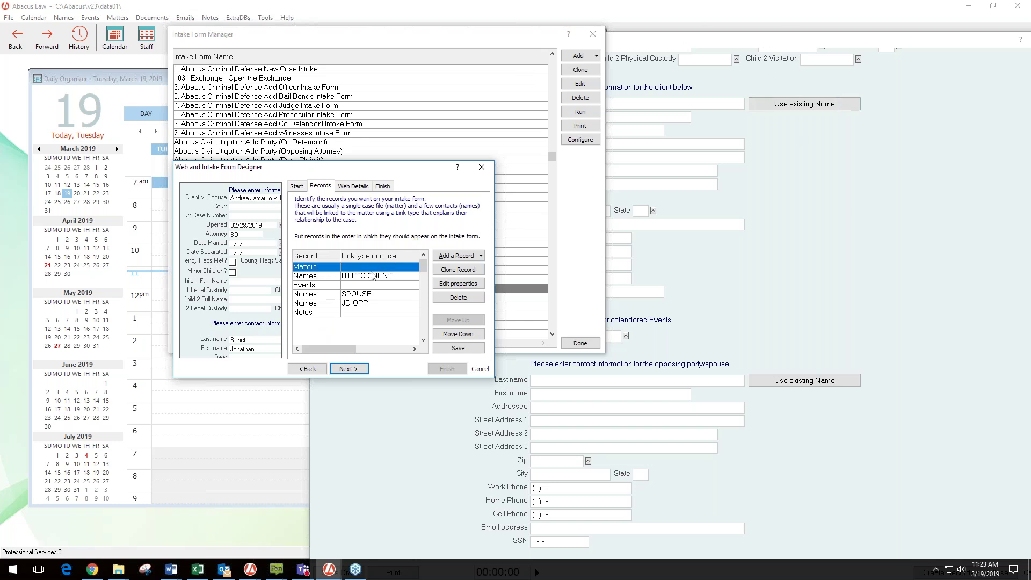
# - Open the properties of the BILLTO,CLIENT names record and browse the valid link types for it
pyautogui.click(307, 277)
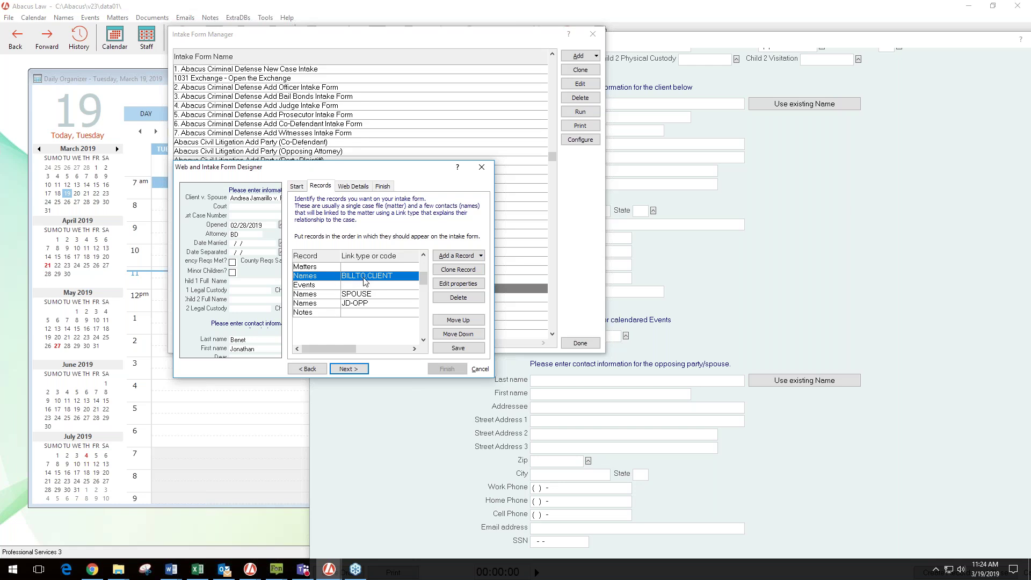
pyautogui.click(465, 285)
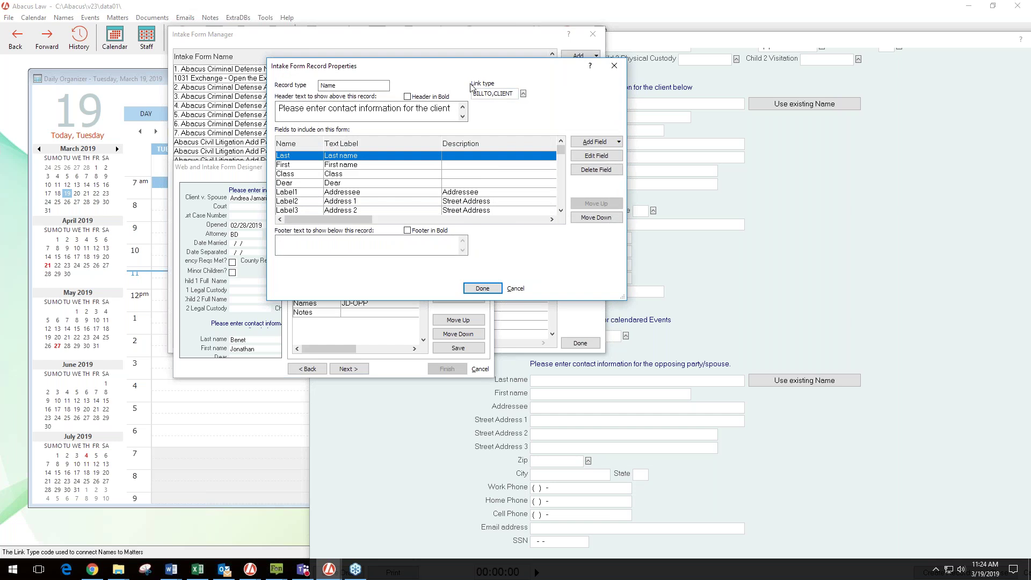
pyautogui.click(523, 93)
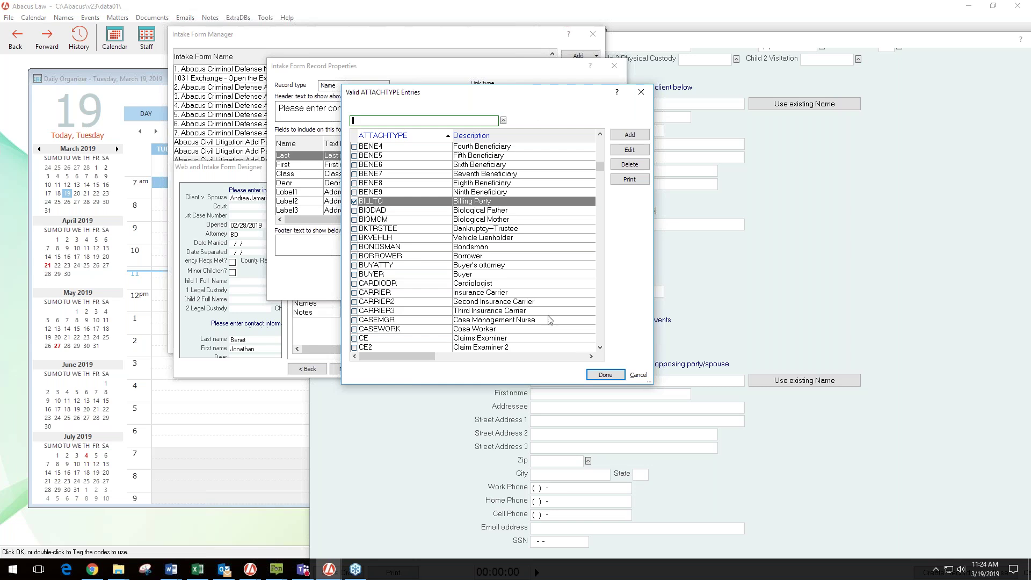
pyautogui.click(600, 349)
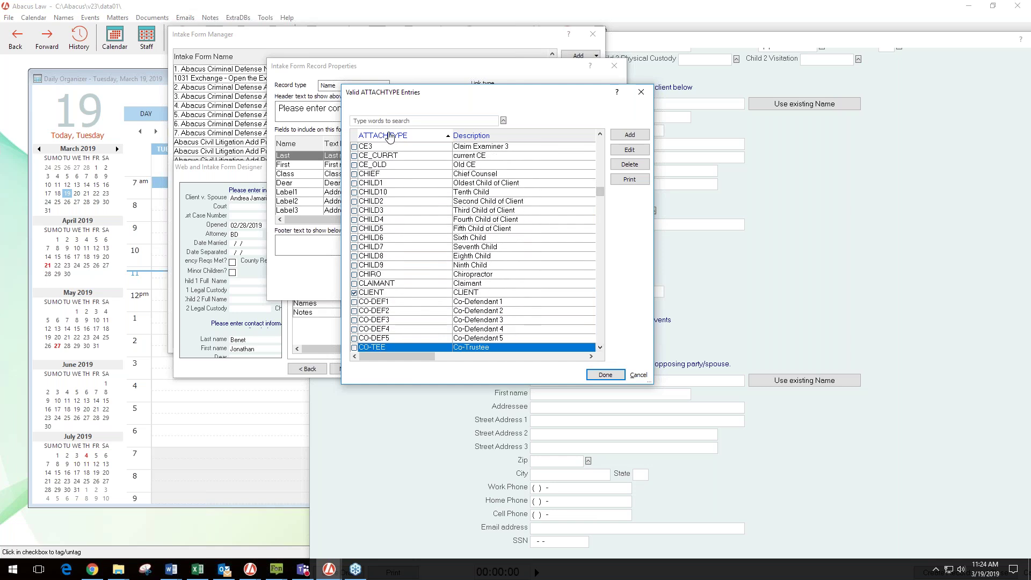
pyautogui.click(600, 348)
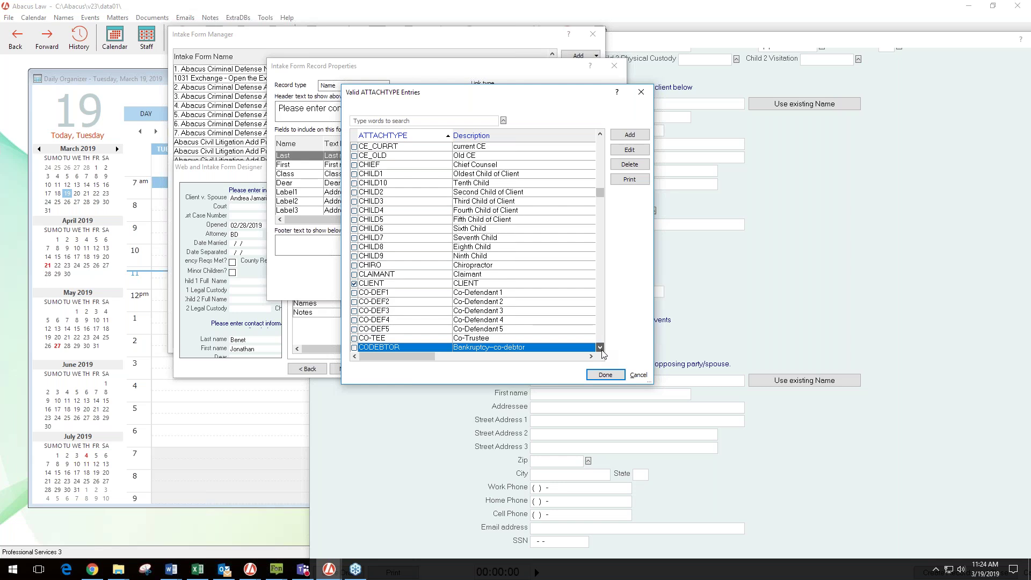
# - Search the link types for "pet", select the PET Petitioner entry without tagging it, and close the list
pyautogui.click(399, 120)
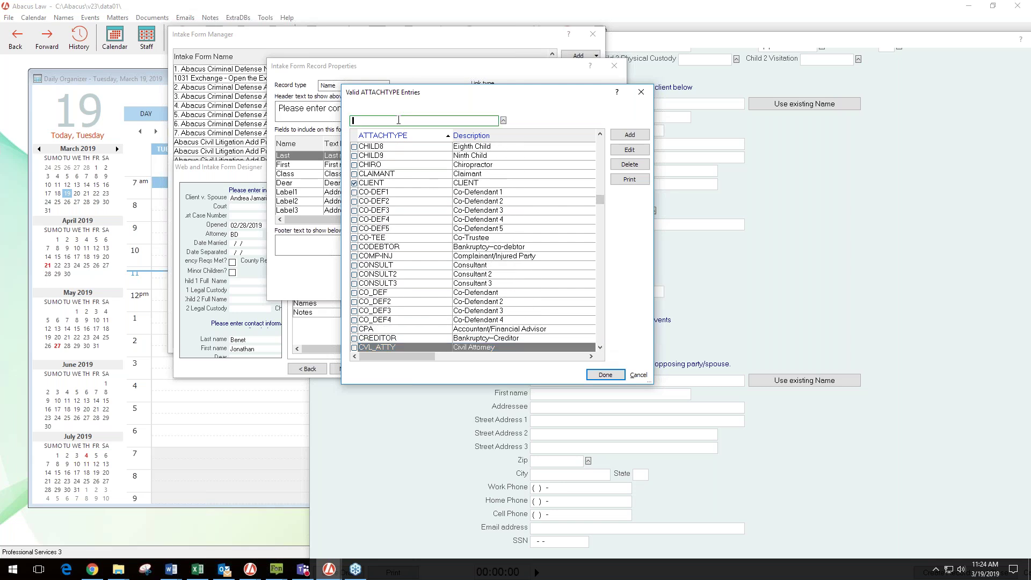
pyautogui.write('pet')
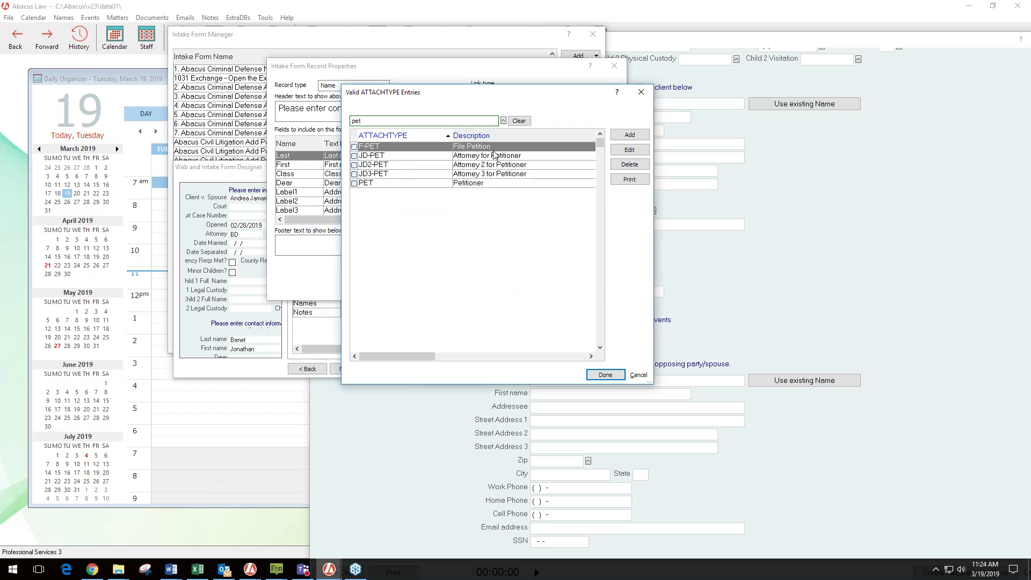
pyautogui.click(475, 183)
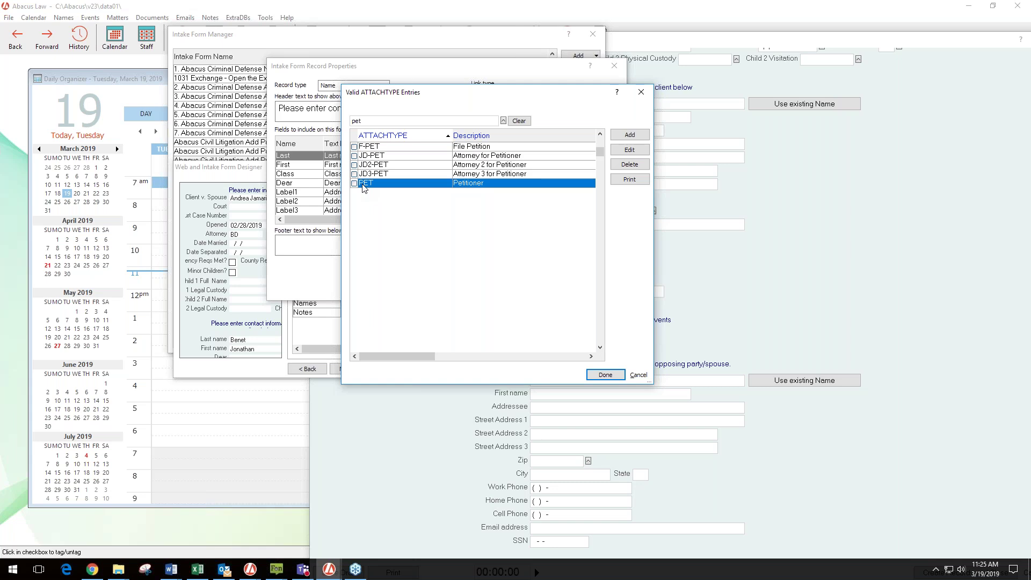
pyautogui.click(641, 93)
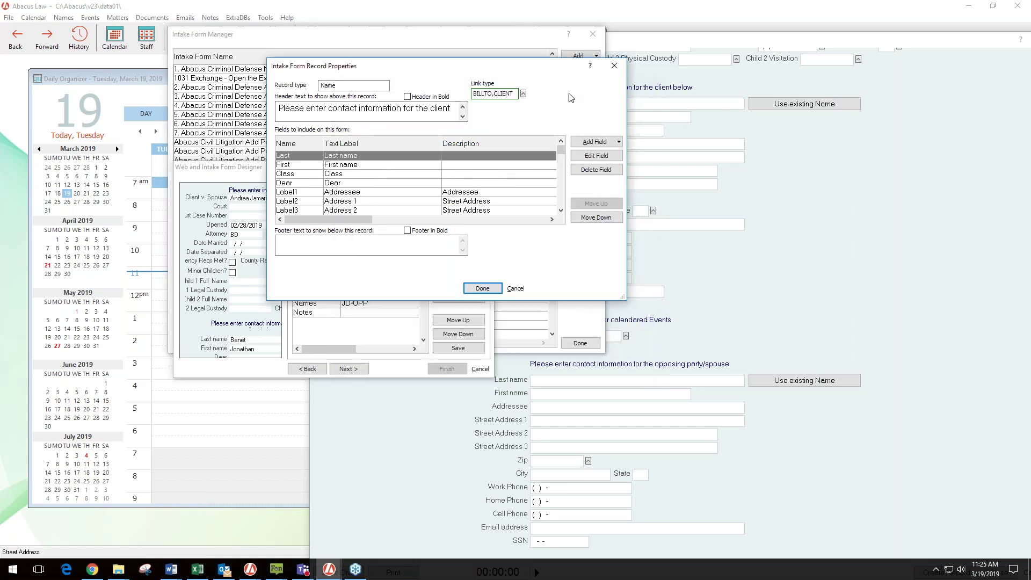
# - Close the client names record's properties, look at the SPOUSE and JD-OPP names records, and close the form designer
pyautogui.click(614, 66)
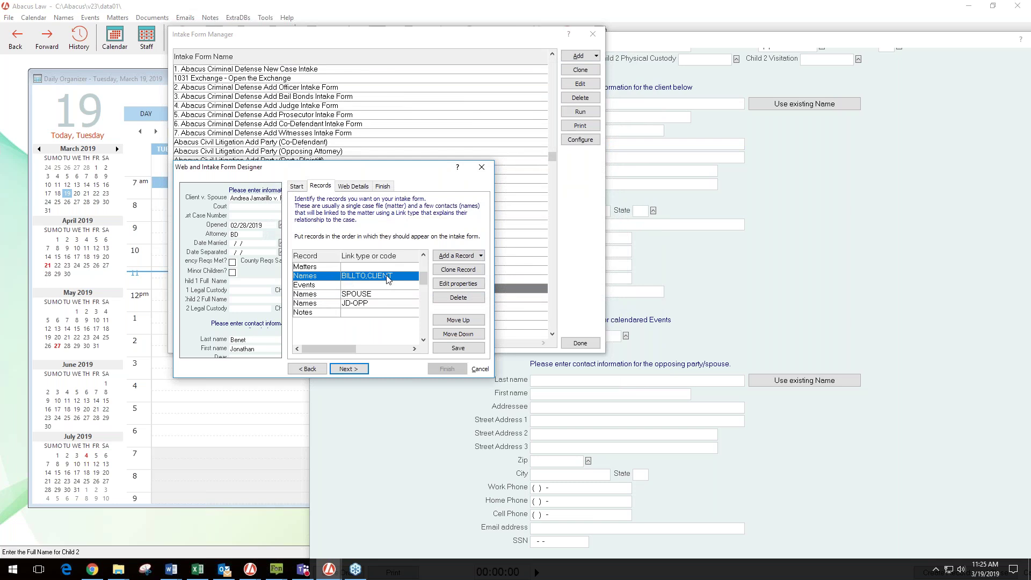
pyautogui.click(335, 297)
pyautogui.click(349, 304)
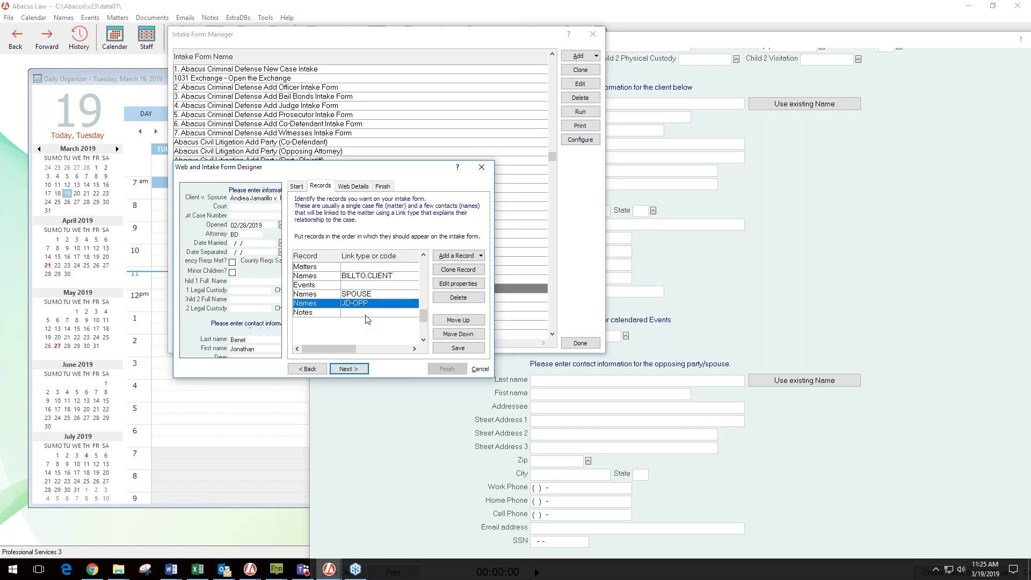
pyautogui.click(481, 167)
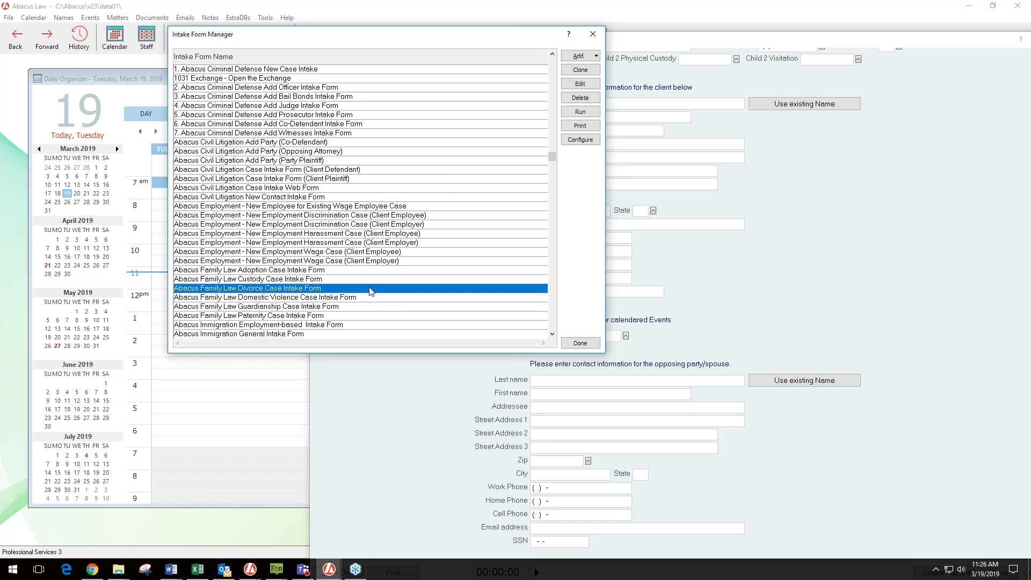
# - Reopen the Abacus Family Law Divorce Case Intake Form for editing and display the properties of its Events record
pyautogui.click(580, 84)
pyautogui.click(507, 207)
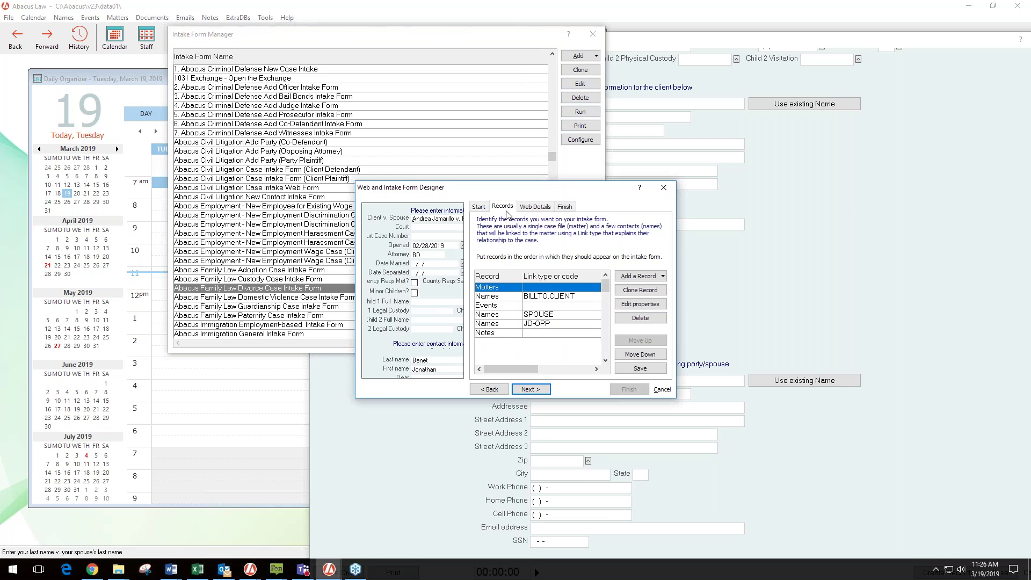
pyautogui.click(503, 306)
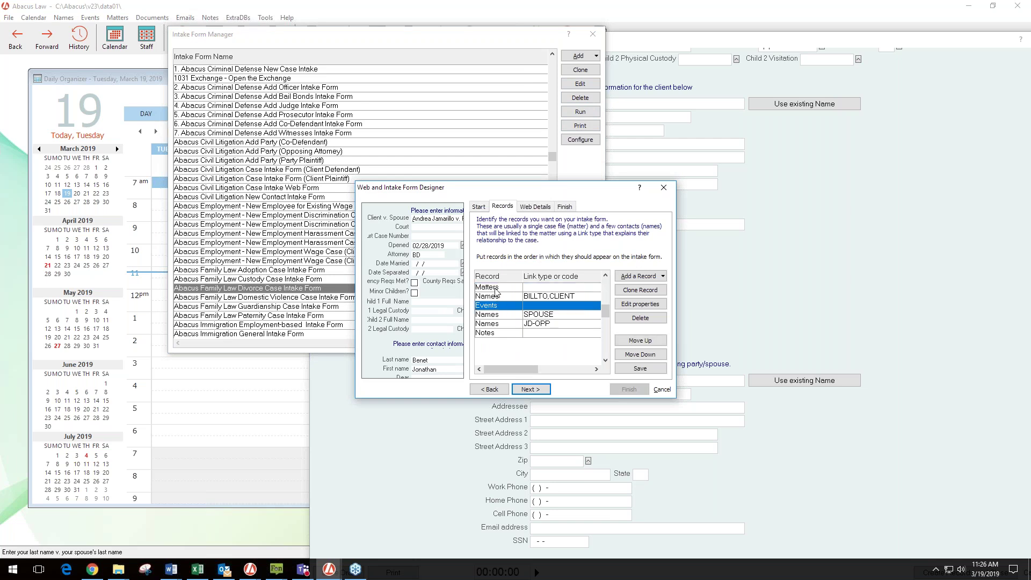
pyautogui.click(497, 287)
pyautogui.click(497, 297)
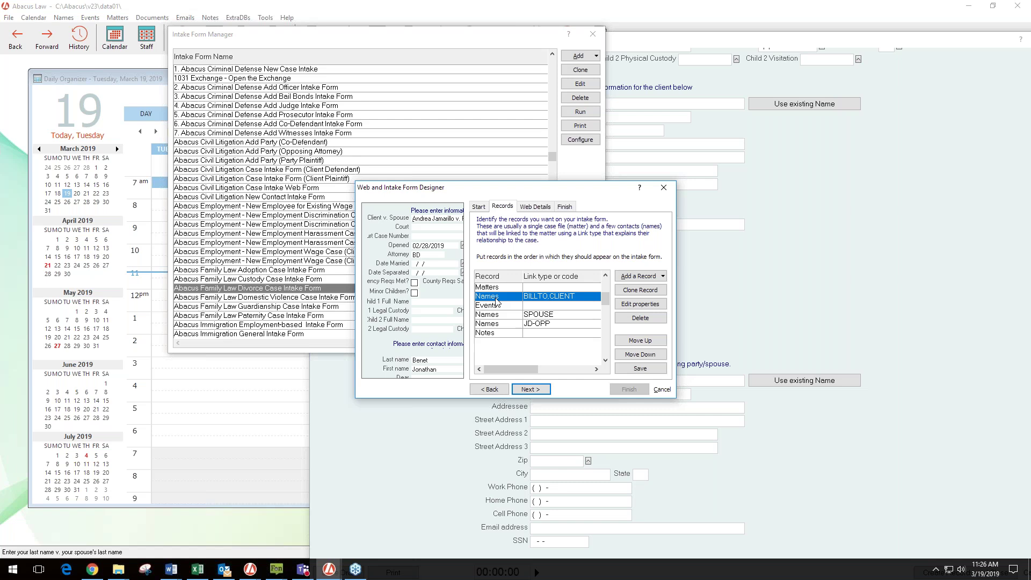
pyautogui.click(498, 306)
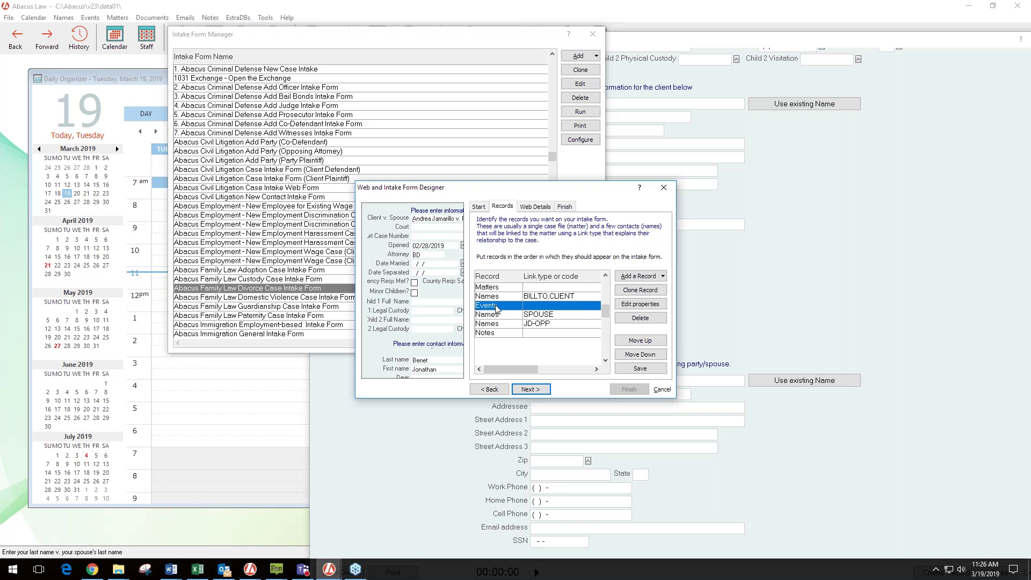
pyautogui.click(640, 304)
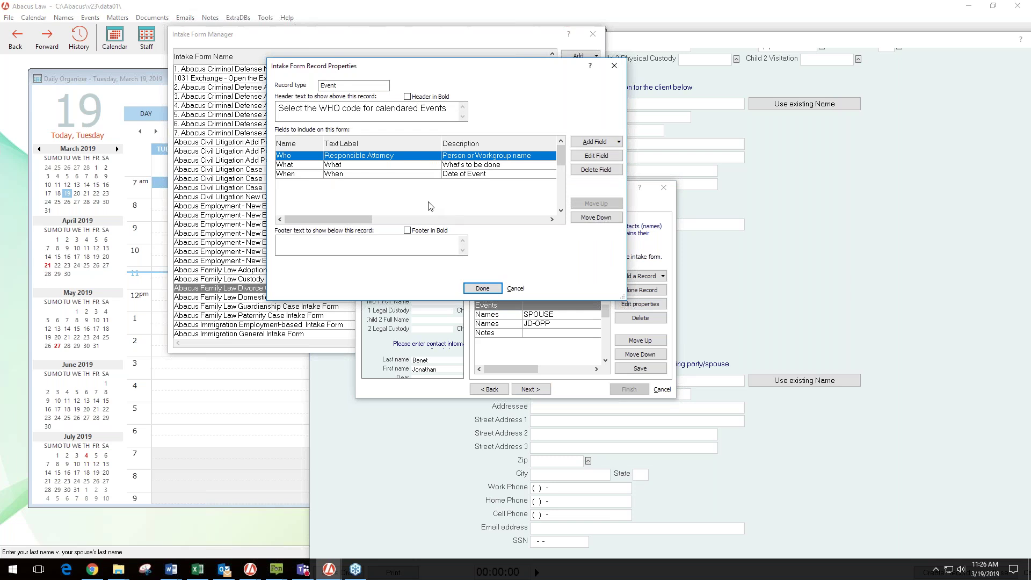
# - Open the properties of the Events record's What field, examine its default value, and close them without changes
pyautogui.click(313, 167)
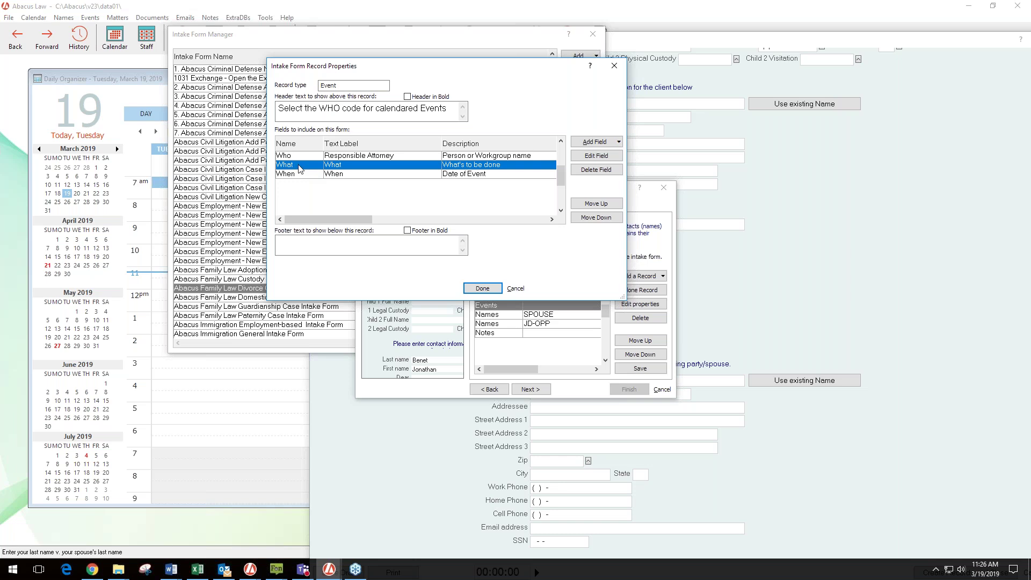
pyautogui.click(604, 156)
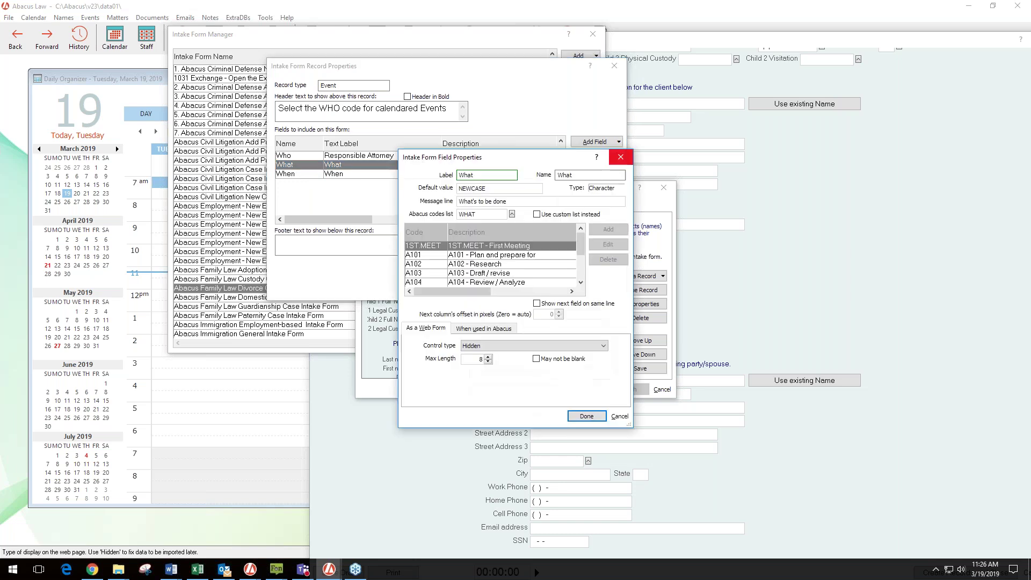
pyautogui.click(460, 188)
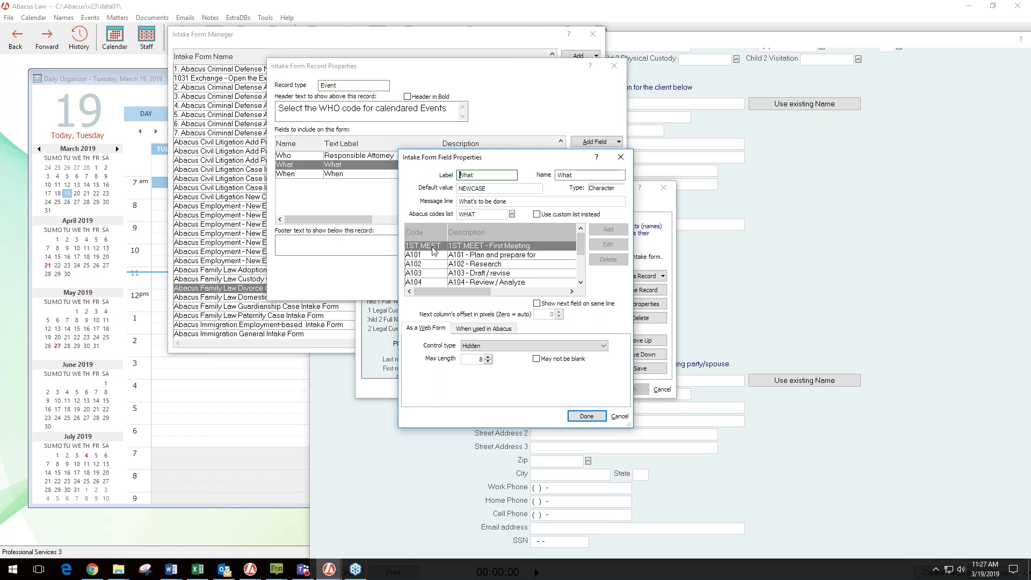
pyautogui.click(479, 189)
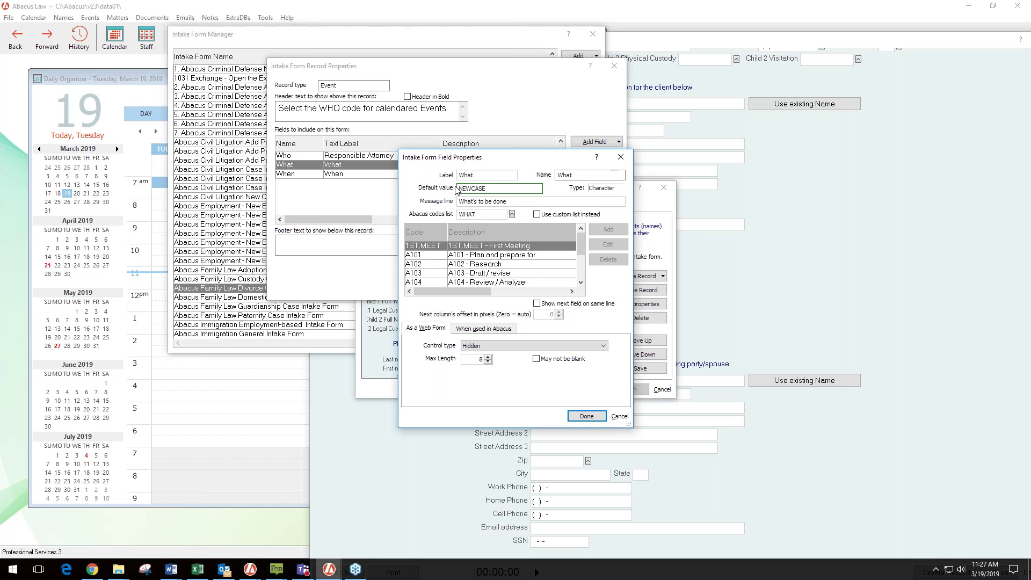
pyautogui.moveTo(494, 188); pyautogui.dragTo(459, 189)
pyautogui.click(621, 158)
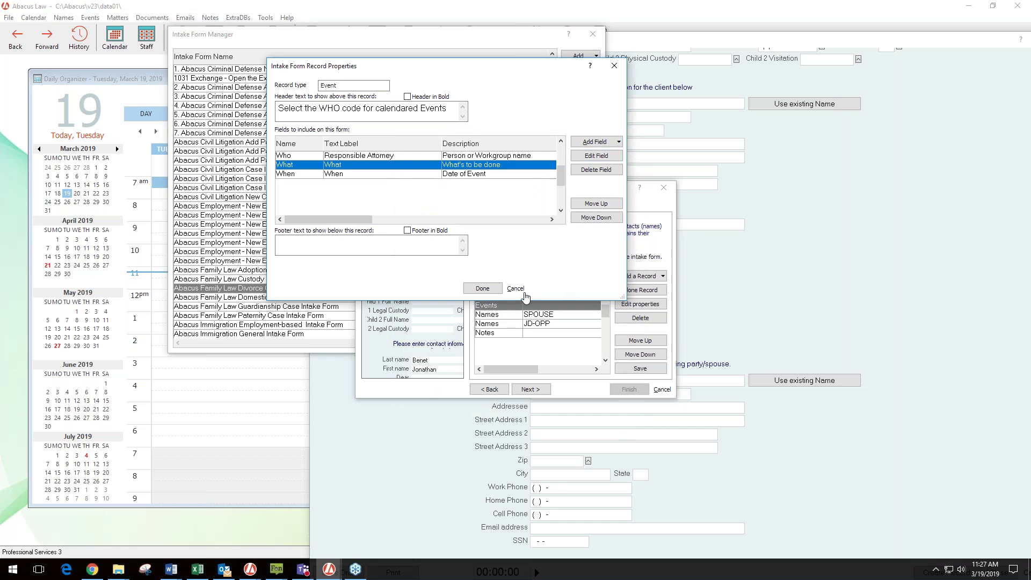
# - Cancel the Events record properties and close the form designer, the Intake Form Manager and the open divorce intake form
pyautogui.click(516, 289)
pyautogui.click(664, 188)
pyautogui.click(593, 34)
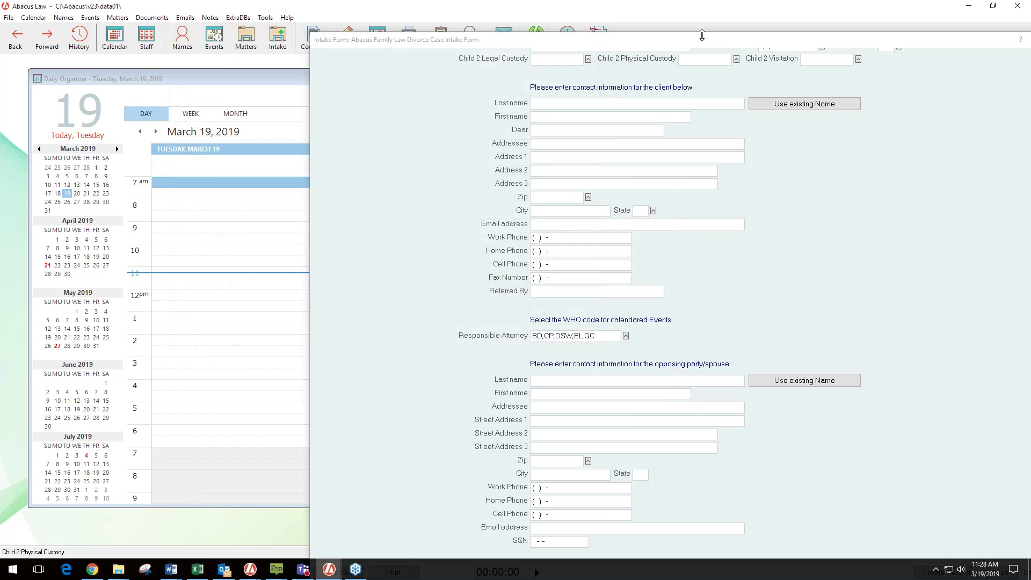
pyautogui.click(881, 36)
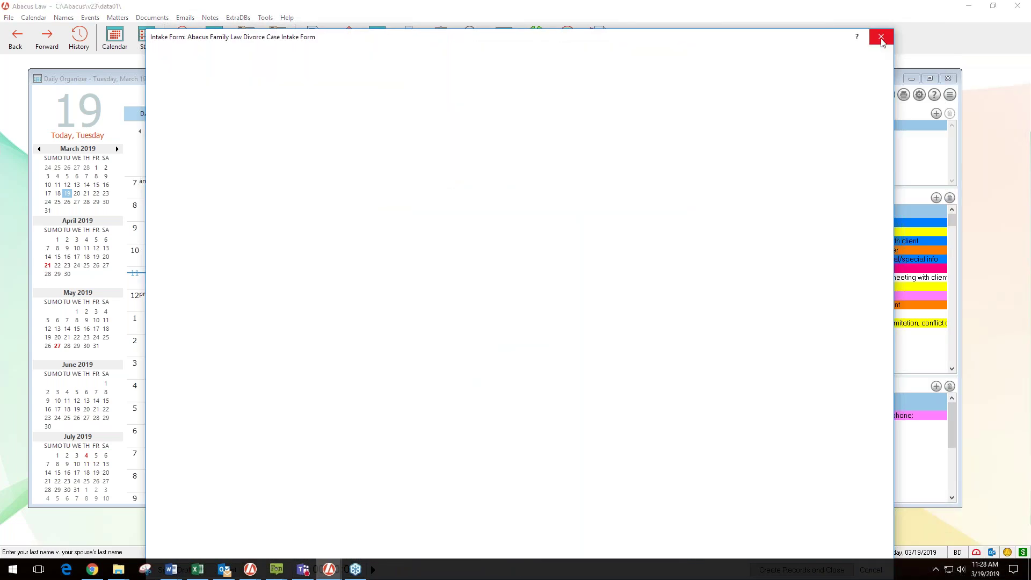
# - Open the calendar rules setup, search the rules for "newcase", and open the NEWCASE rule for editing
pyautogui.click(9, 18)
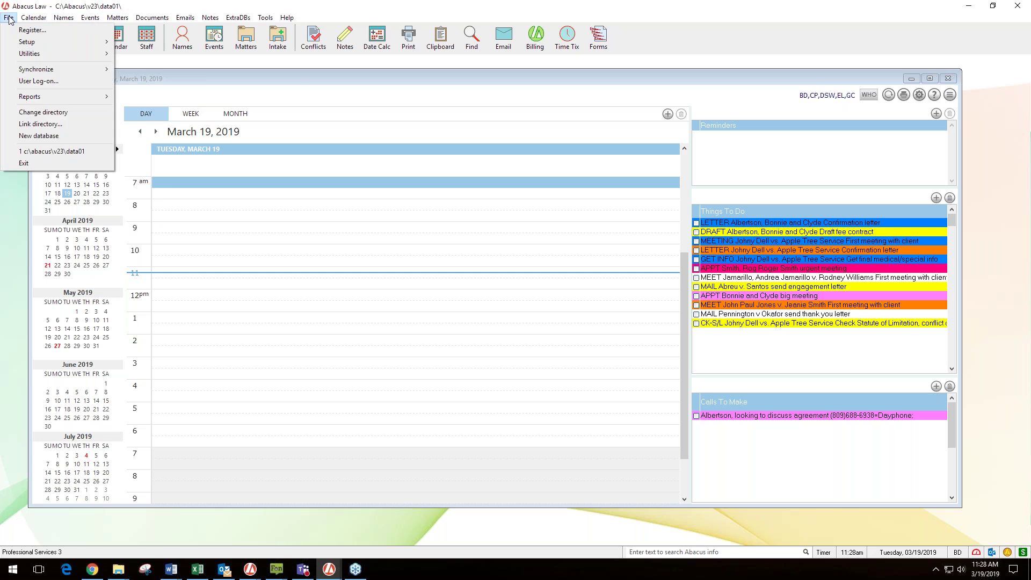
pyautogui.moveTo(25, 44)
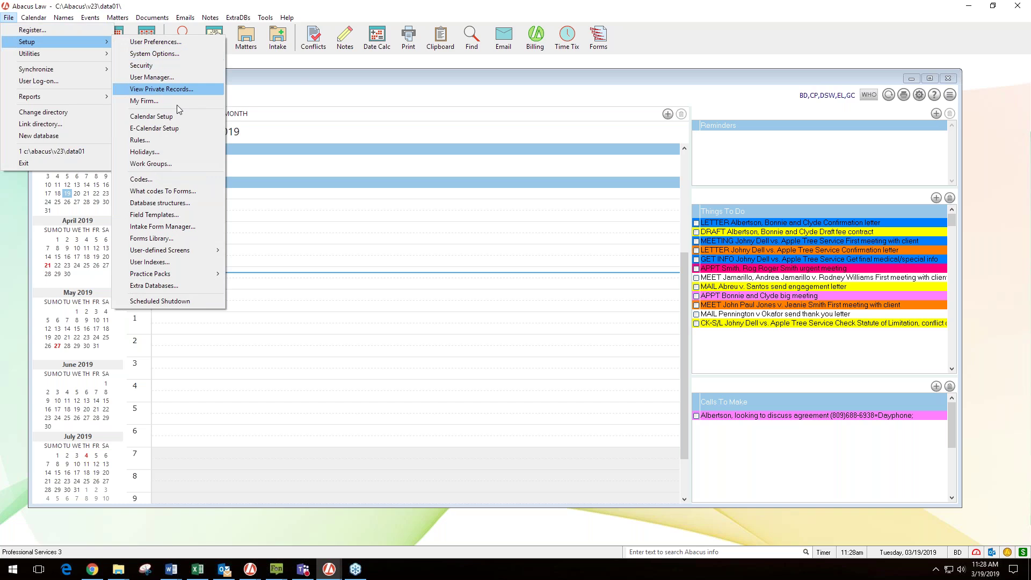
pyautogui.click(160, 141)
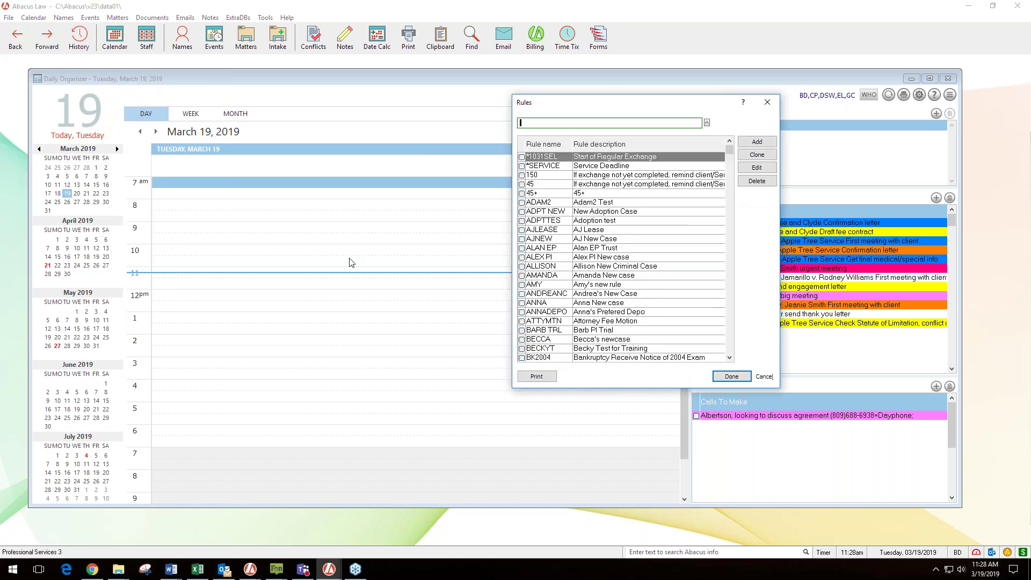
pyautogui.write('newcase')
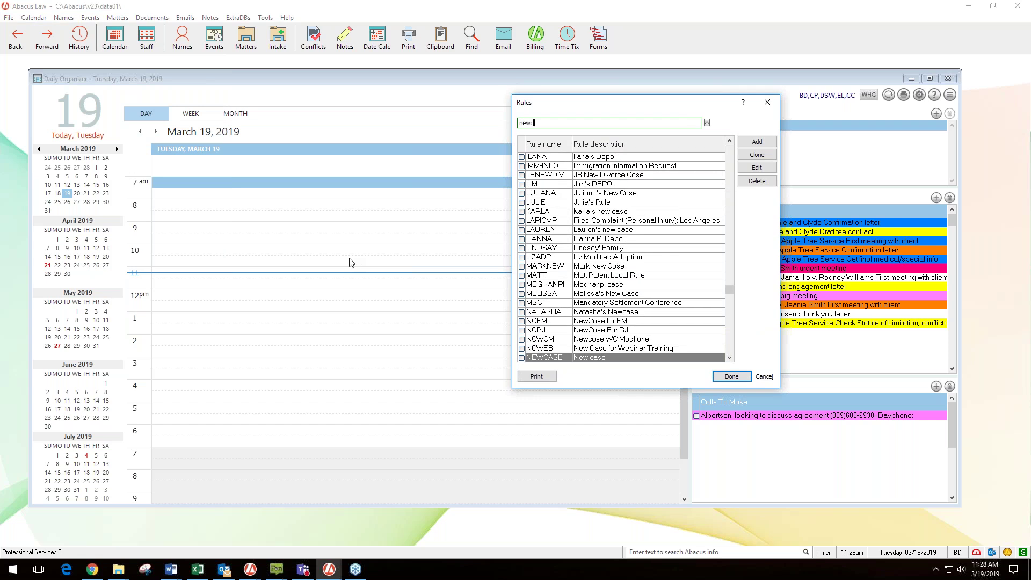
pyautogui.press('Return')
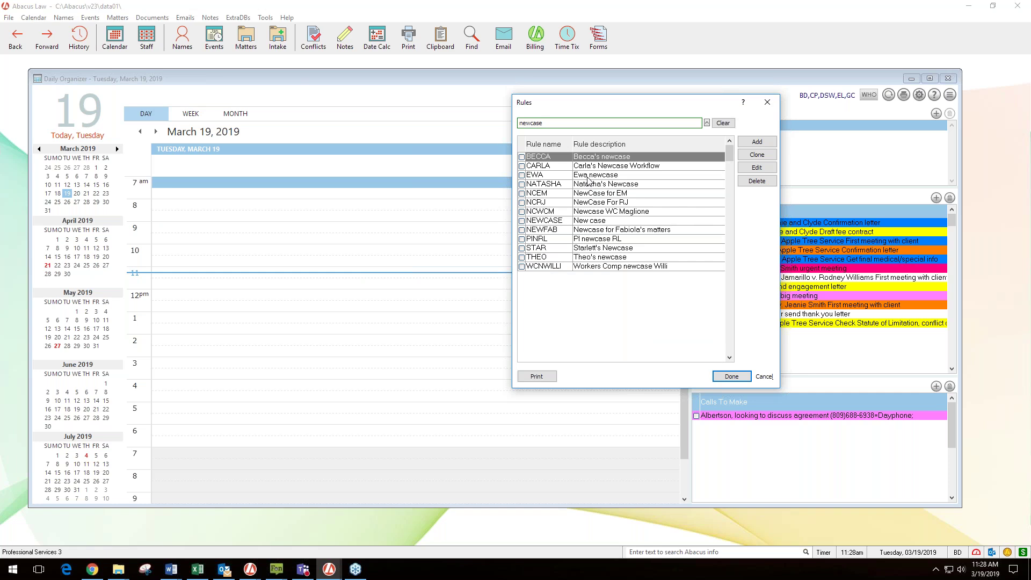
pyautogui.click(594, 222)
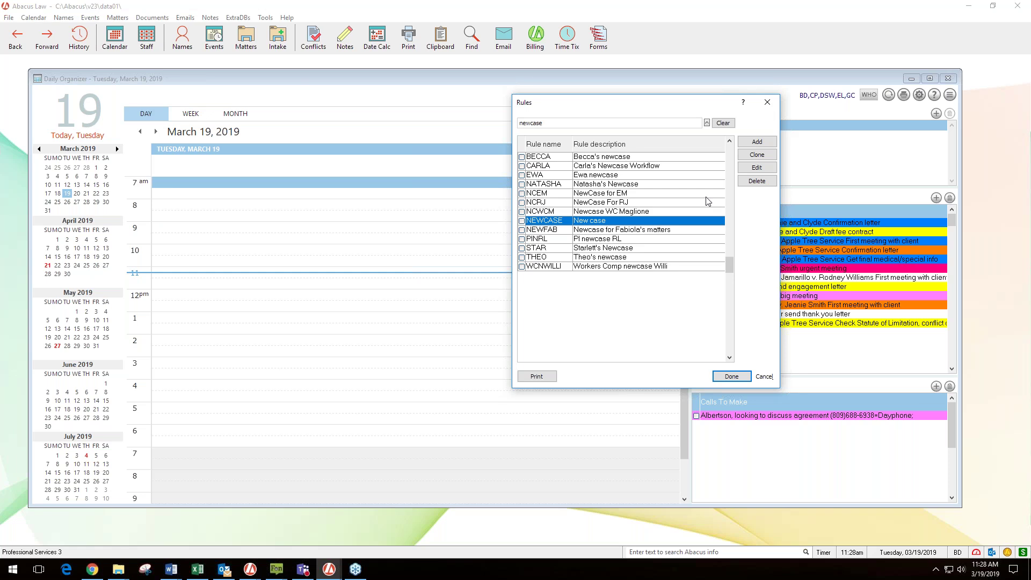
pyautogui.click(756, 170)
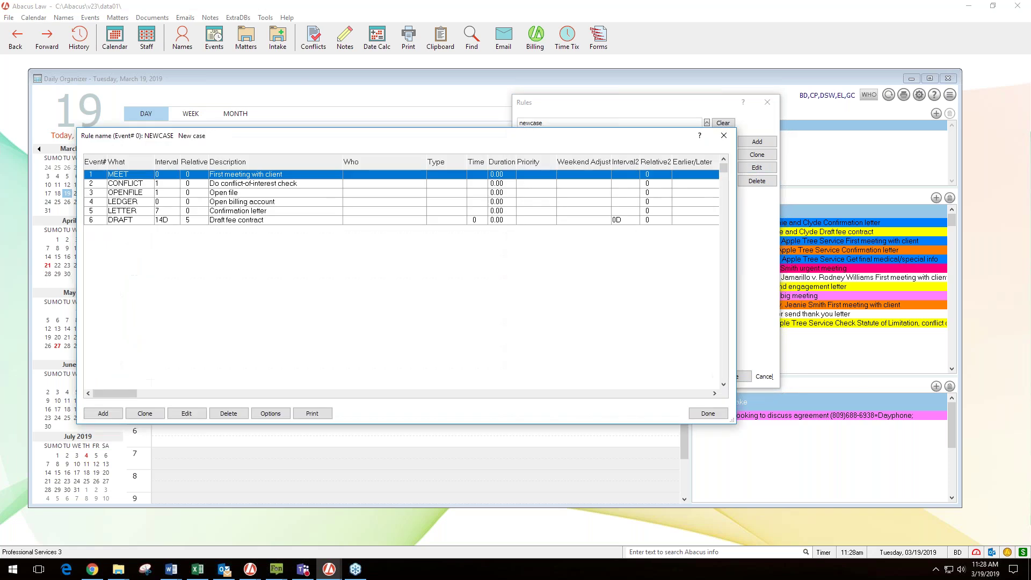
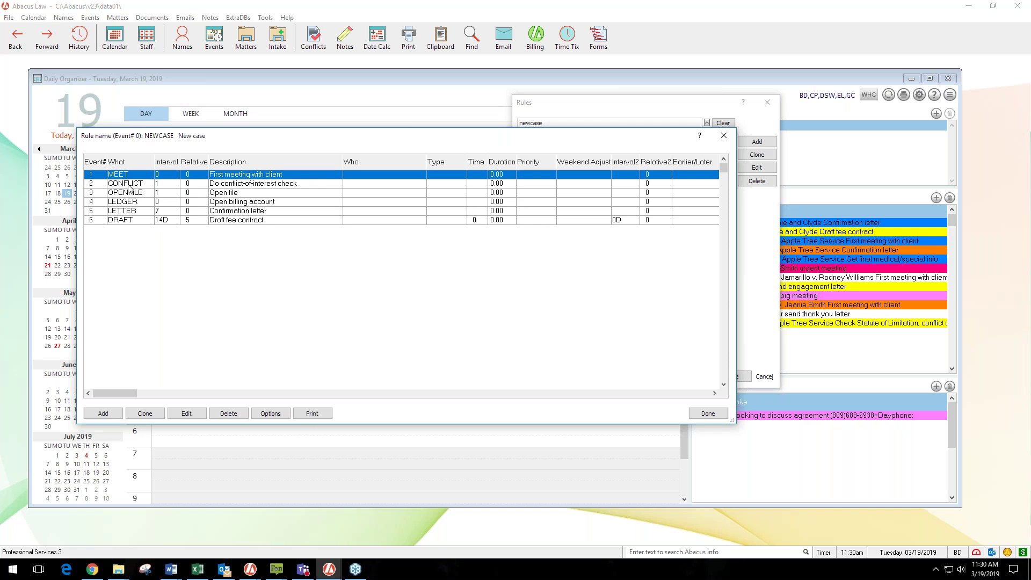
# - Review the individual events of the NEWCASE rule, including their codes, descriptions and intervals
pyautogui.click(124, 193)
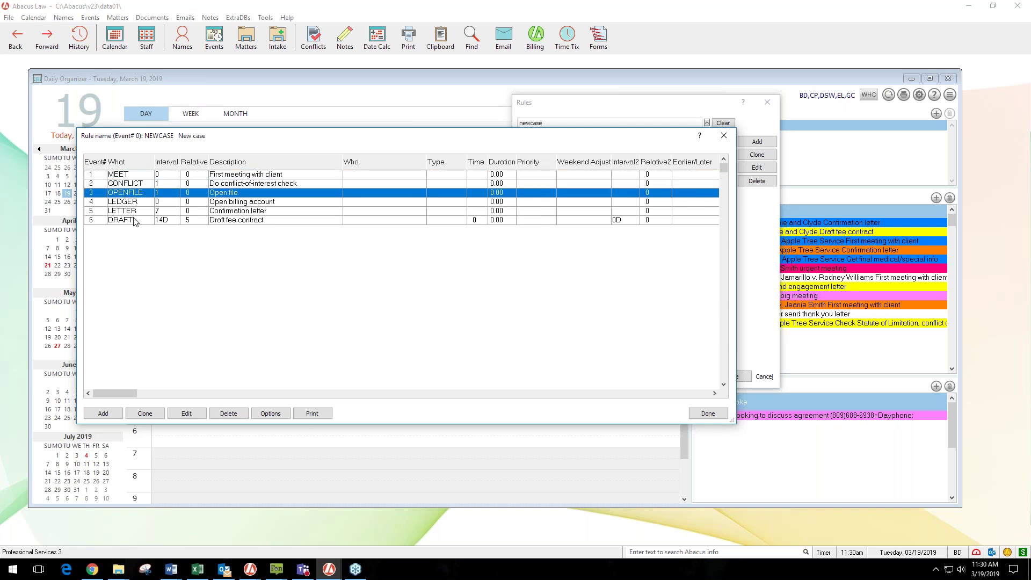
pyautogui.click(123, 203)
pyautogui.click(132, 221)
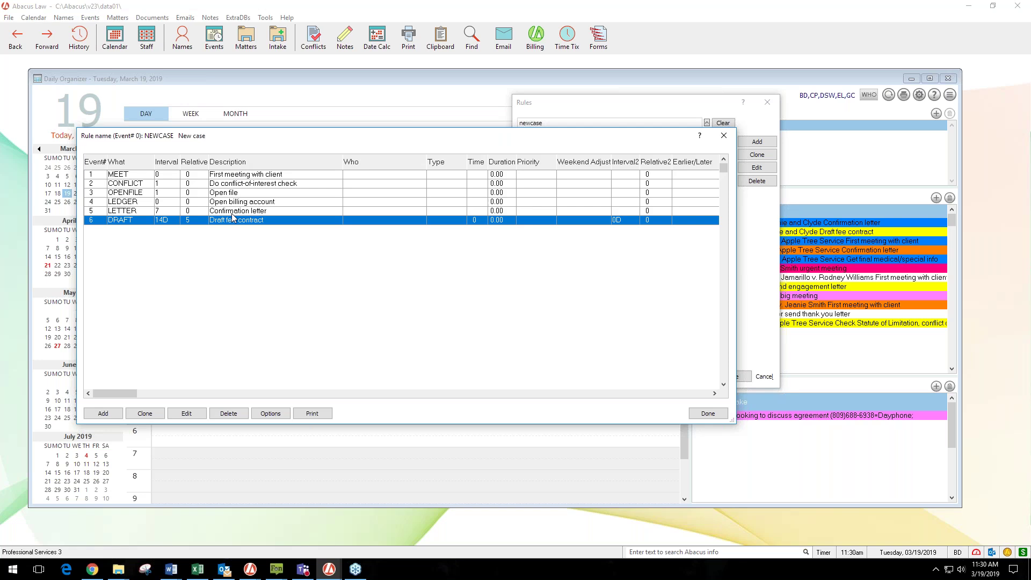
pyautogui.click(229, 186)
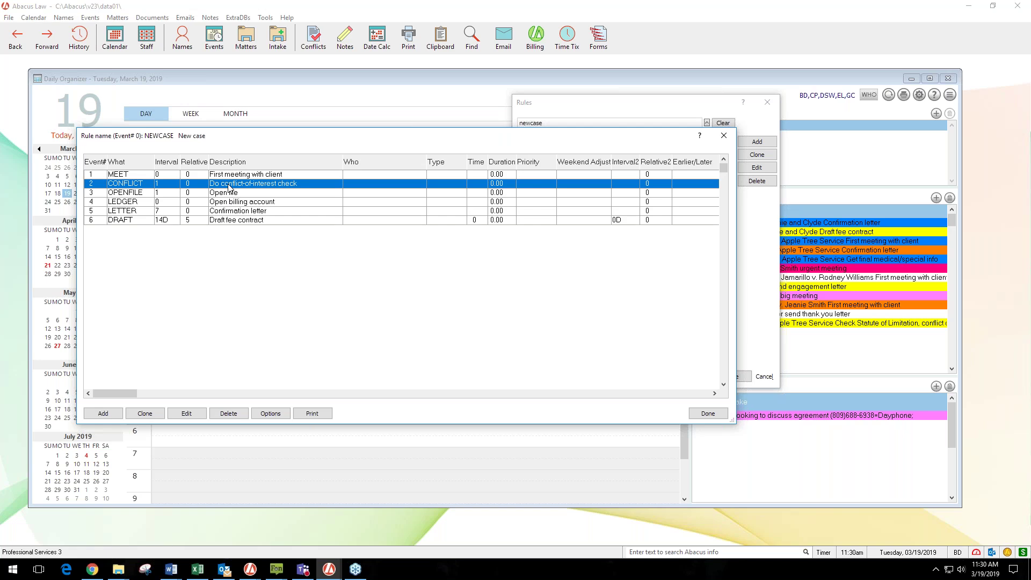
pyautogui.click(173, 211)
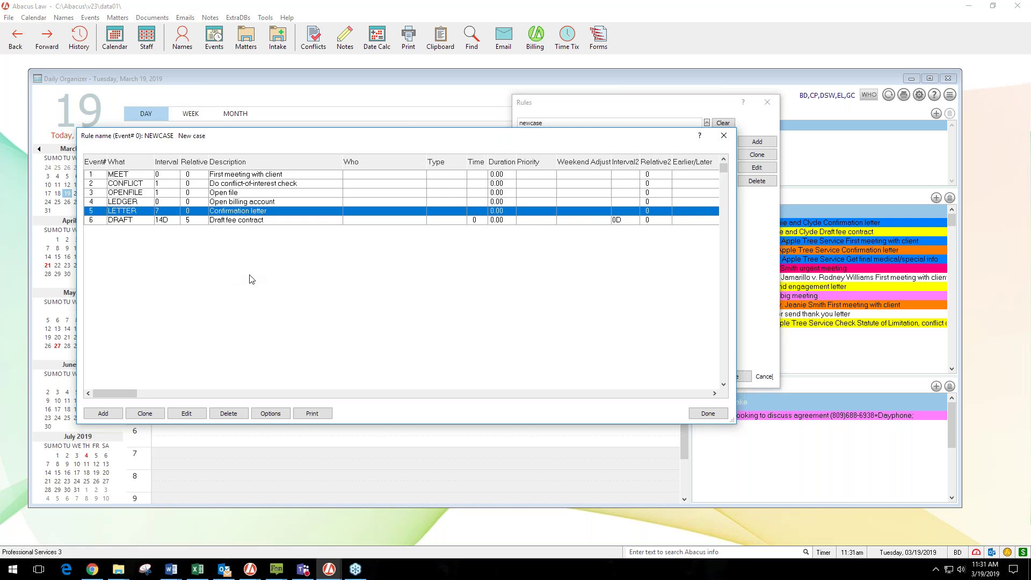
# - Output the NEWCASE rule's Rules List with Matter report to the screen, view its full width, and close the report and rule
pyautogui.click(315, 414)
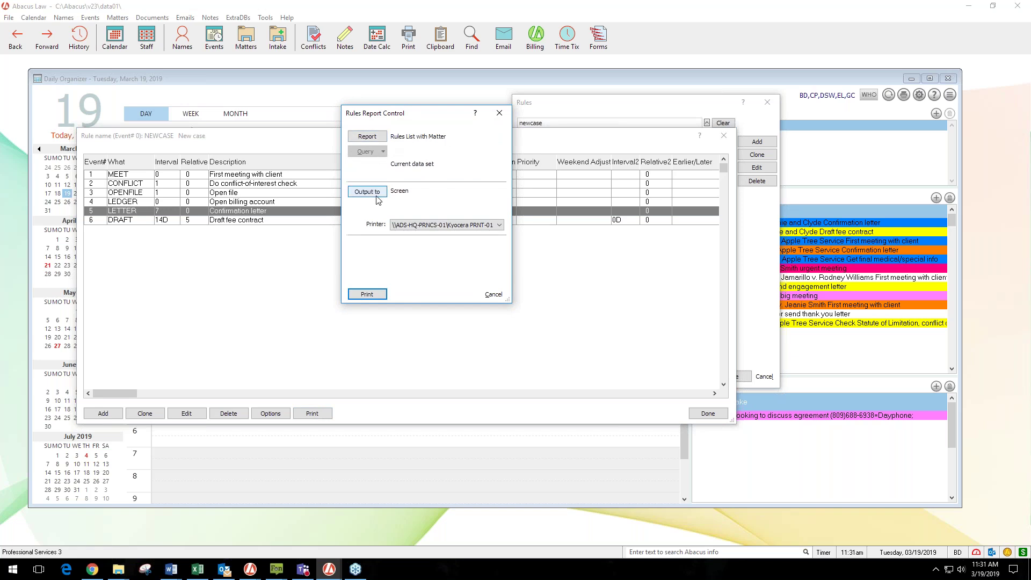
pyautogui.click(367, 293)
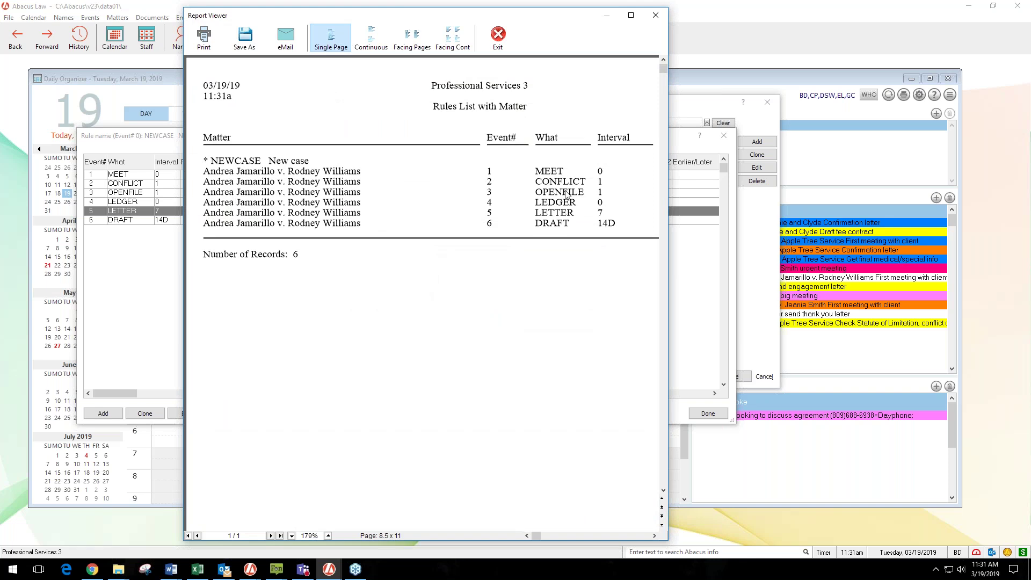
pyautogui.click(592, 537)
pyautogui.click(594, 538)
pyautogui.click(616, 537)
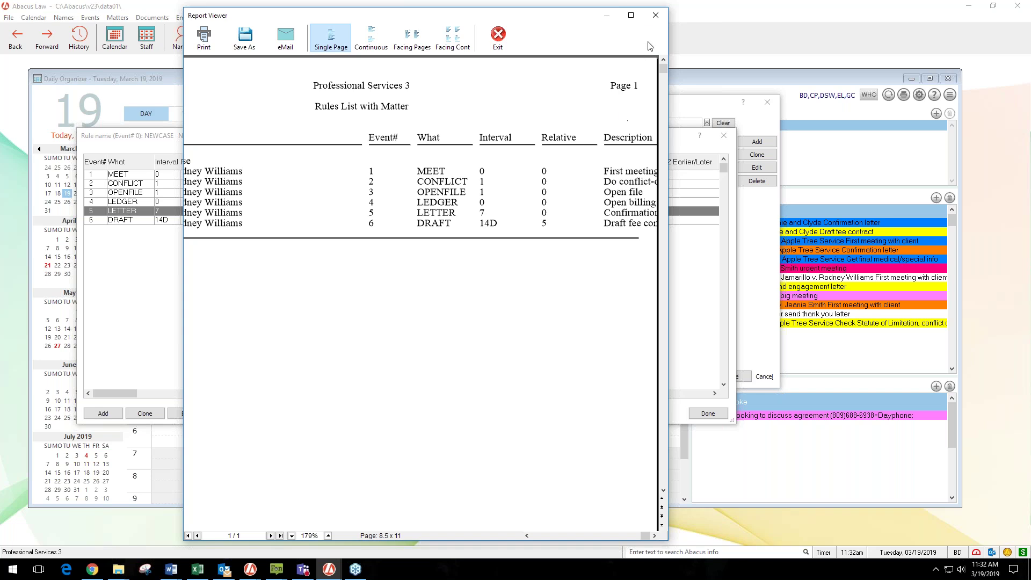
pyautogui.click(656, 15)
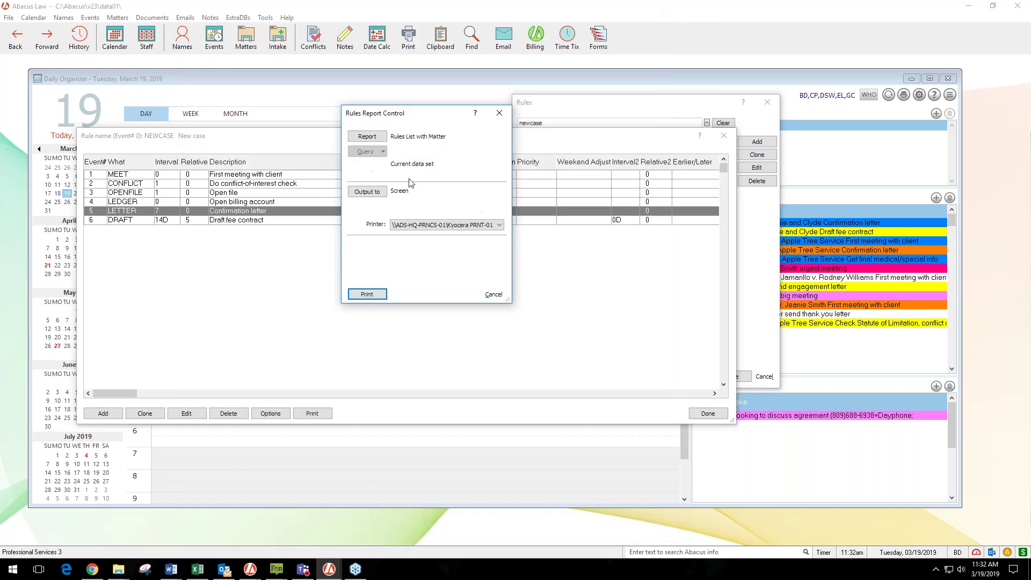
pyautogui.click(500, 113)
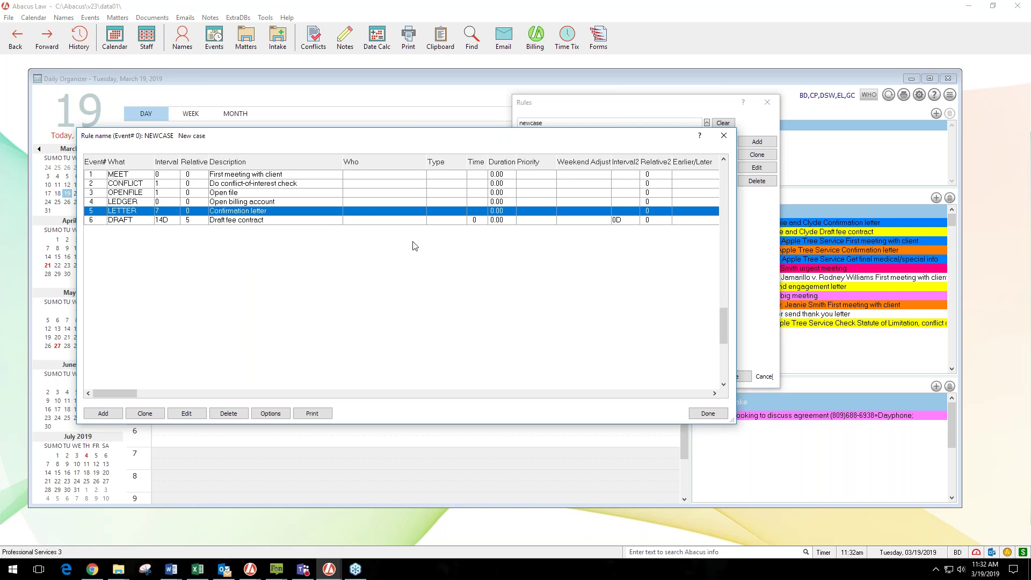
pyautogui.click(724, 135)
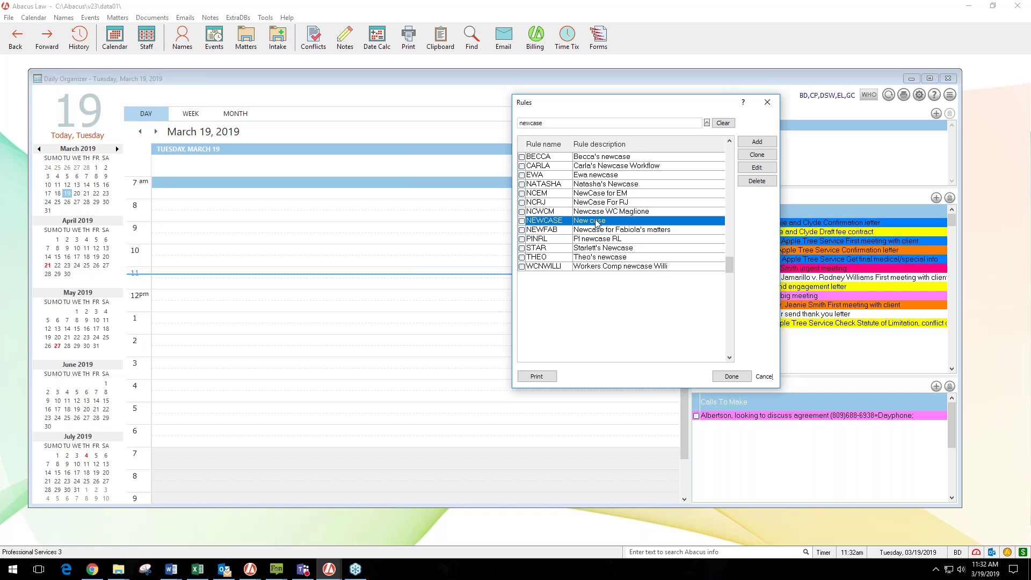
# - Clone the NEWCASE rule under the rule name VICNC with the description "VIC New case"
pyautogui.click(759, 156)
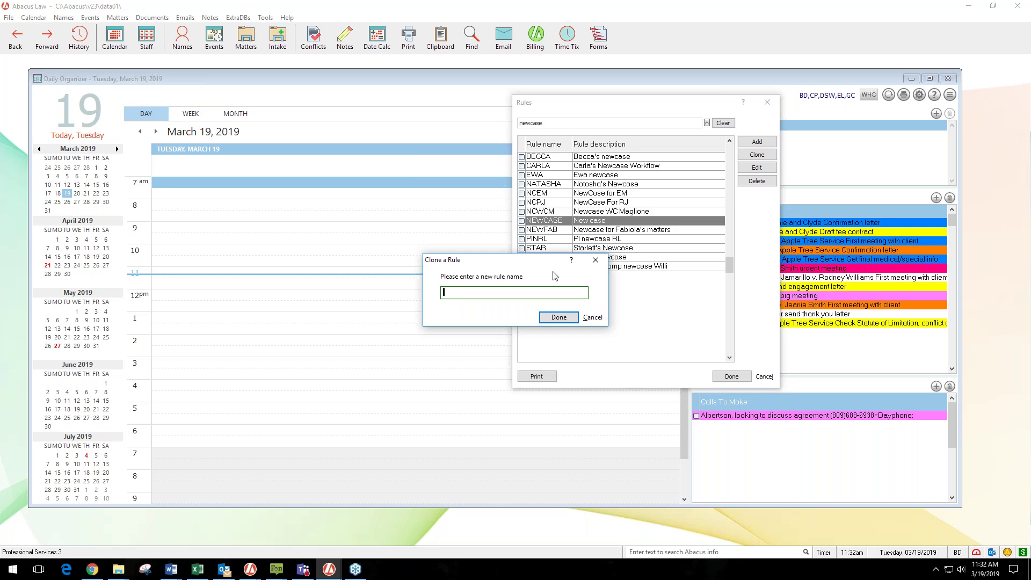
pyautogui.moveTo(537, 263); pyautogui.dragTo(423, 266)
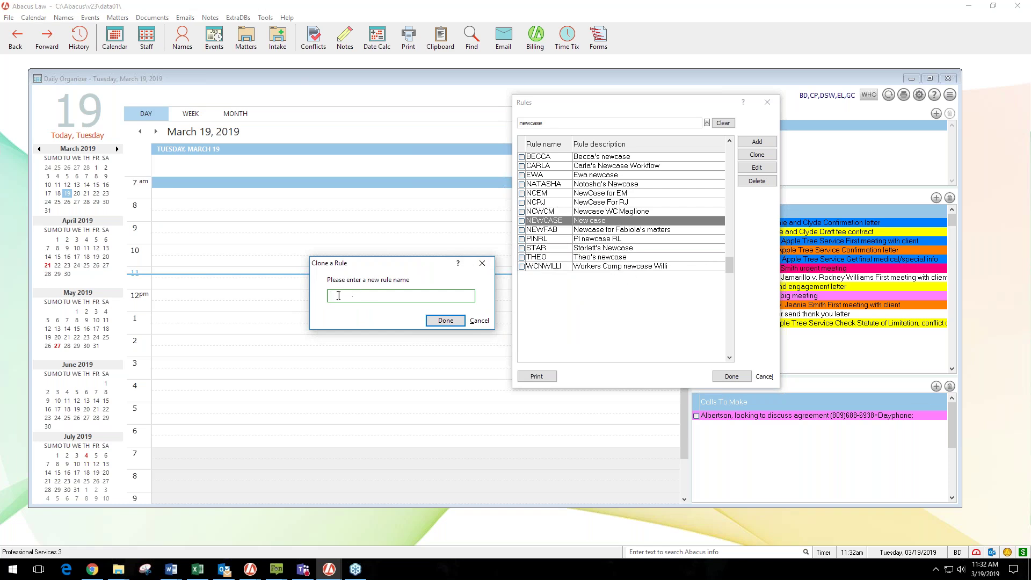
pyautogui.write('VICNW')
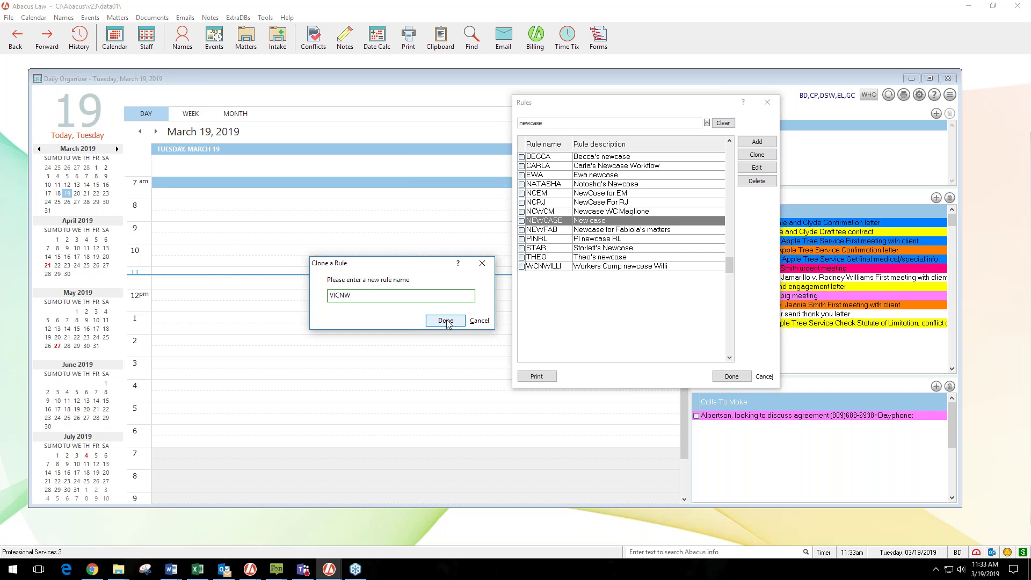
pyautogui.press('BackSpace')
pyautogui.write('C')
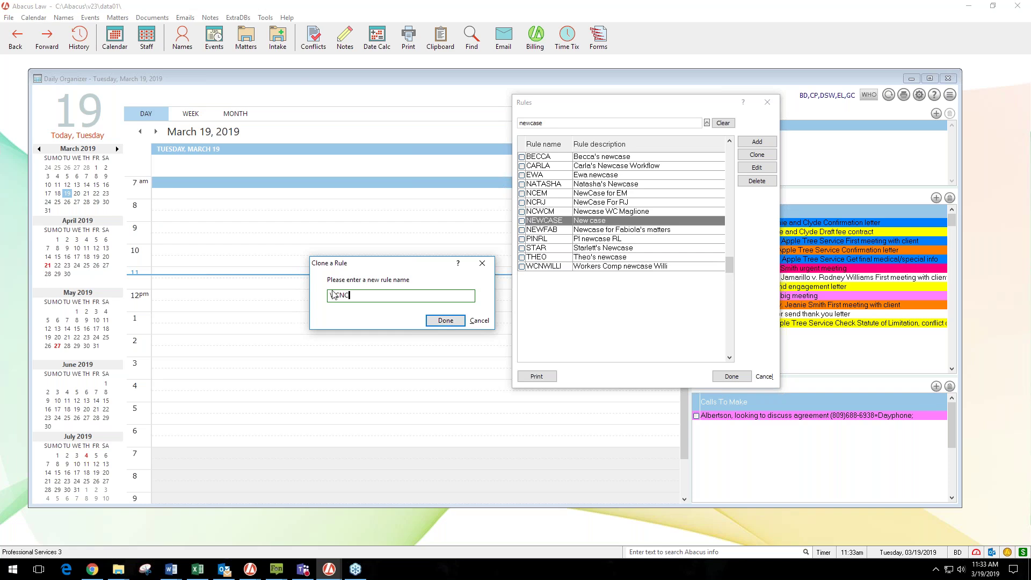
pyautogui.click(446, 321)
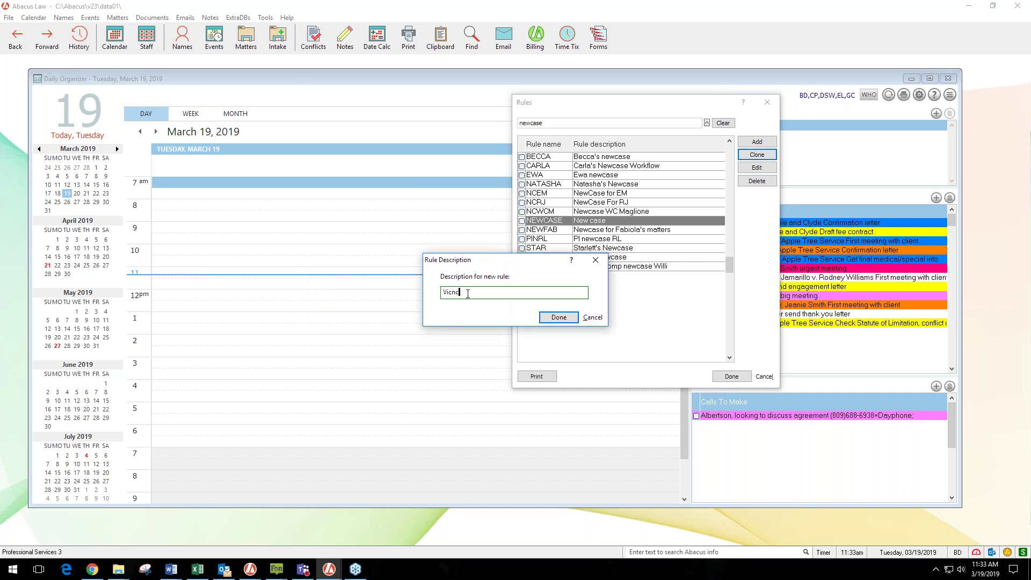
pyautogui.press('BackSpace')
pyautogui.press('BackSpace')
pyautogui.press('BackSpace')
pyautogui.write('IC Newcase')
pyautogui.click(548, 316)
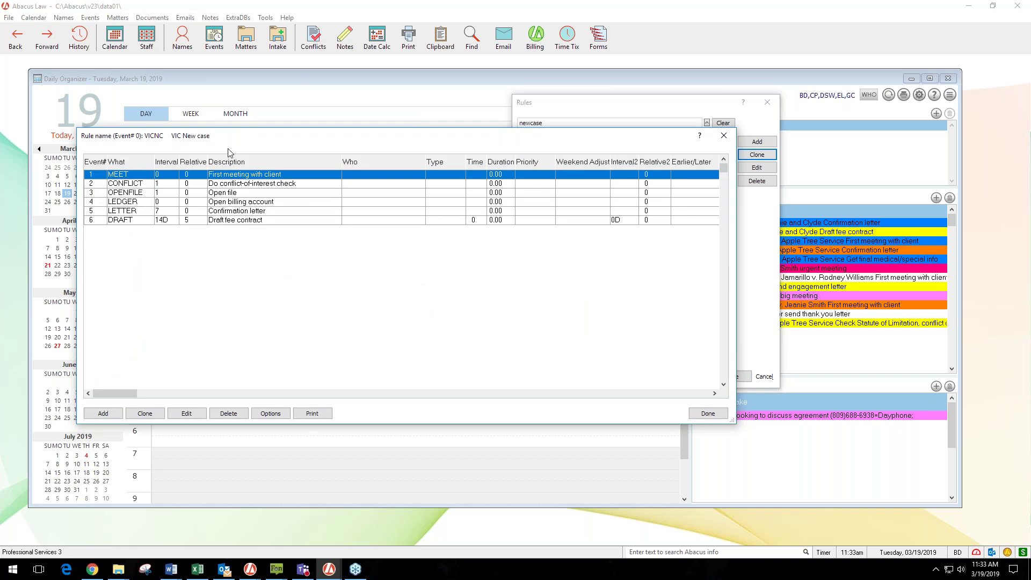
# - Delete the conflict-of-interest check event from the VICNC rule
pyautogui.click(248, 184)
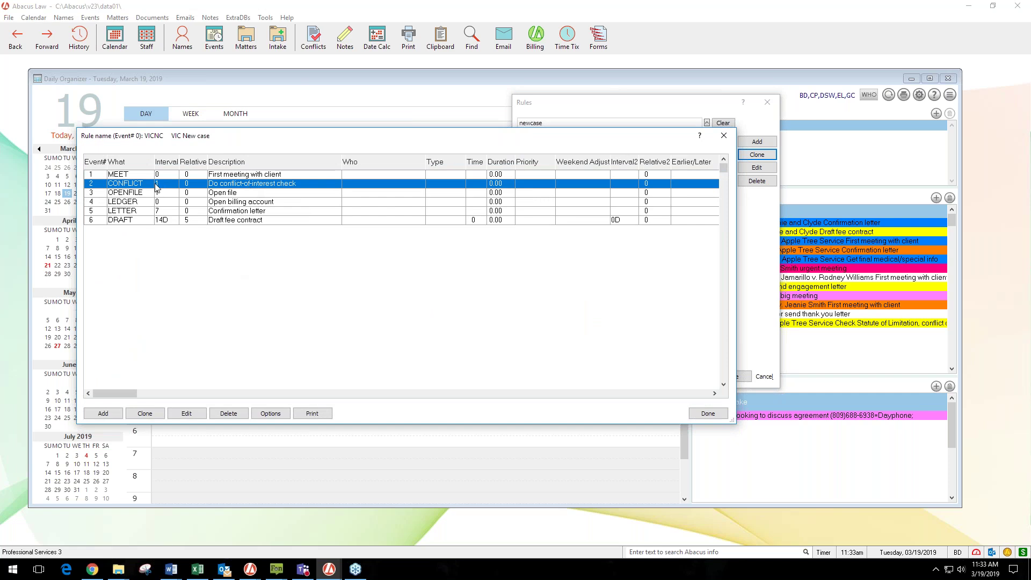
pyautogui.click(222, 422)
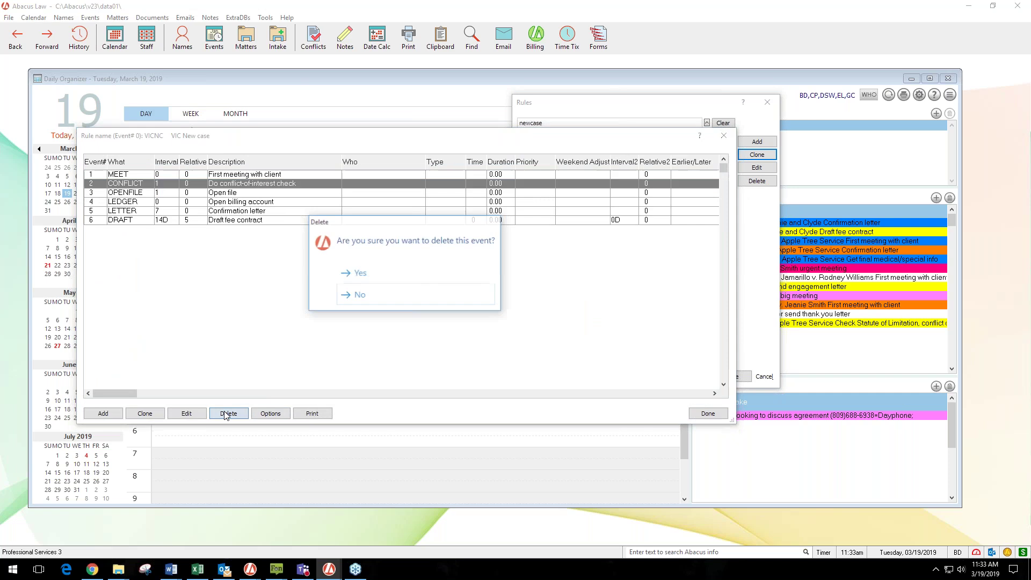
pyautogui.click(360, 275)
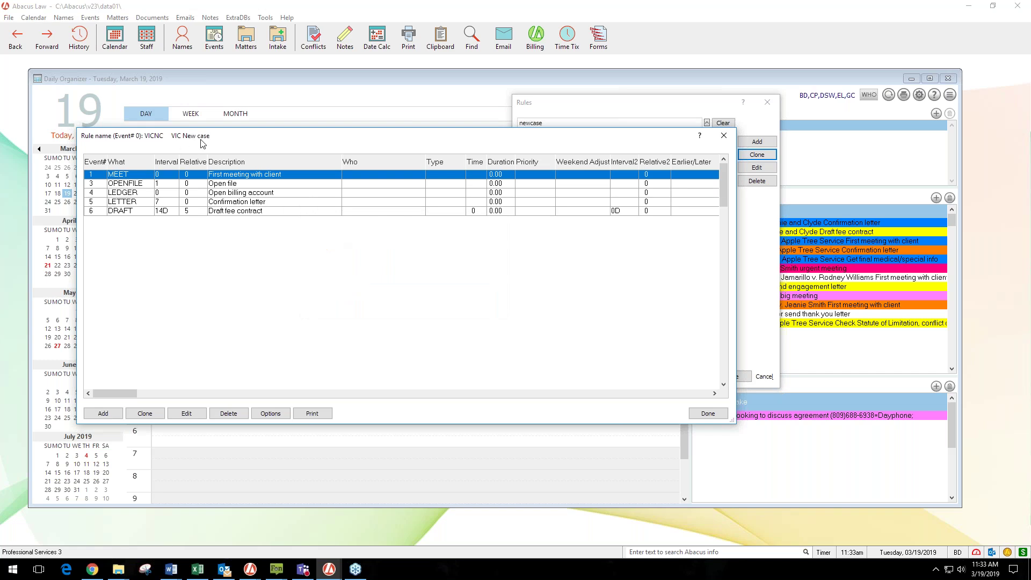
# - Set the interval of the VICNC rule's Confirmation letter event to 5 days
pyautogui.click(165, 203)
pyautogui.doubleClick(165, 207)
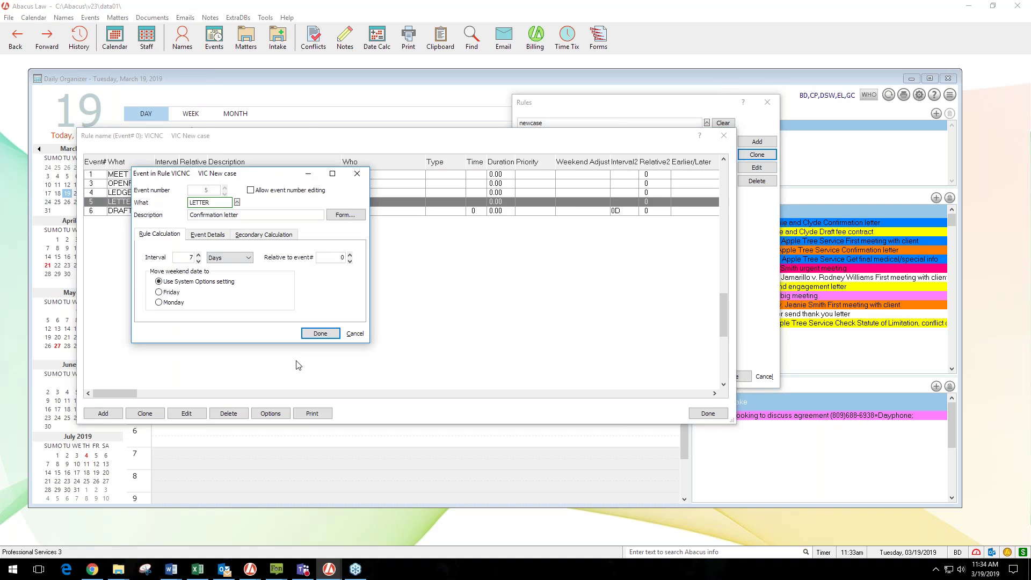
pyautogui.click(198, 261)
pyautogui.click(320, 333)
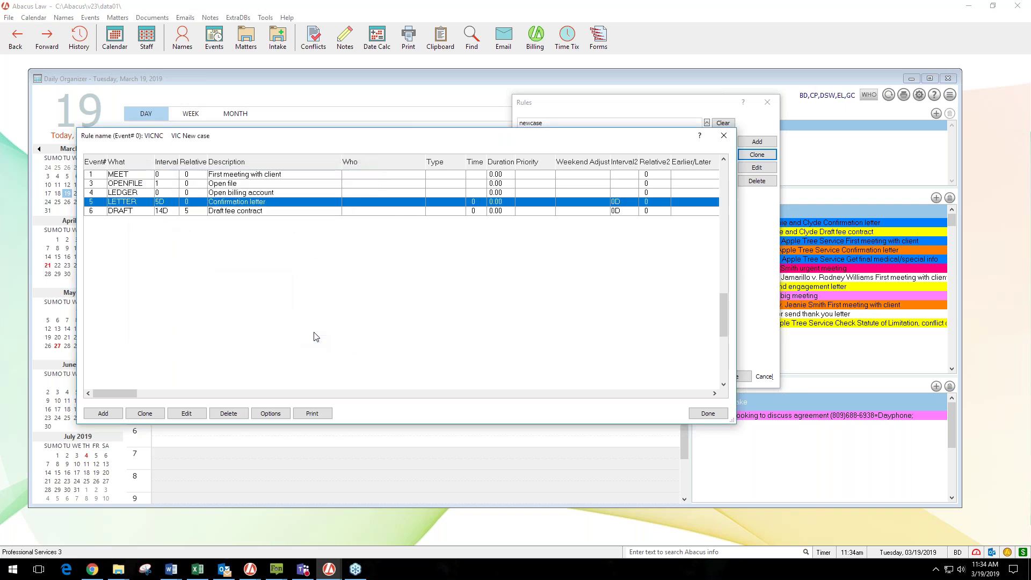
# - Reopen the Confirmation letter event, check its interval and rule calculation settings, and close it
pyautogui.doubleClick(163, 202)
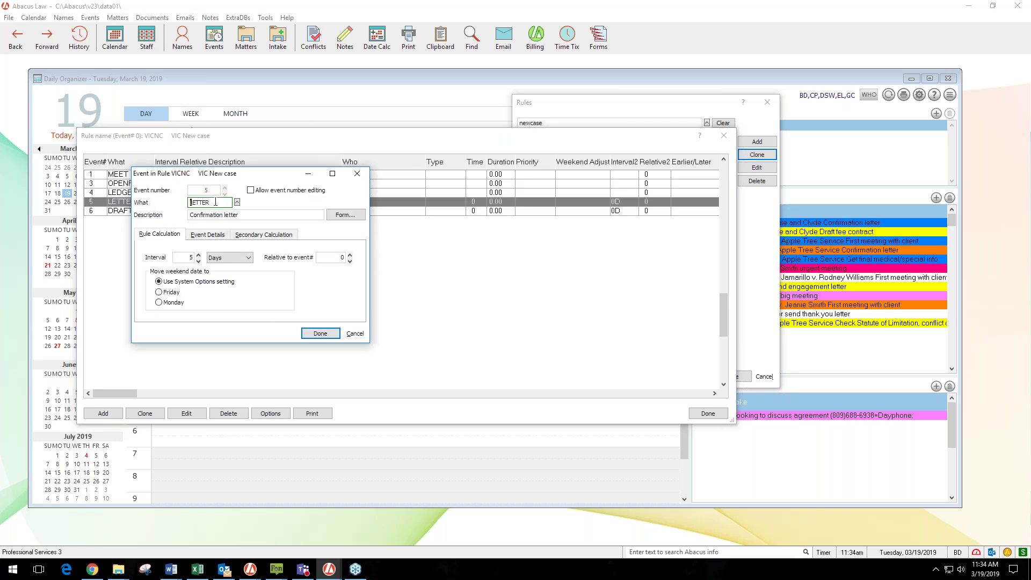
pyautogui.moveTo(244, 174); pyautogui.dragTo(278, 251)
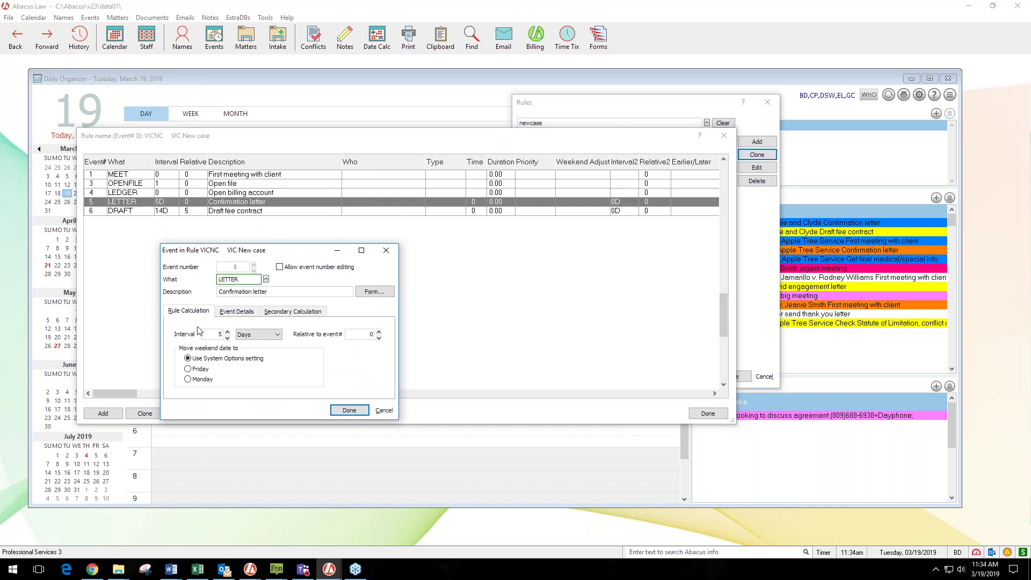
pyautogui.click(218, 334)
pyautogui.click(350, 410)
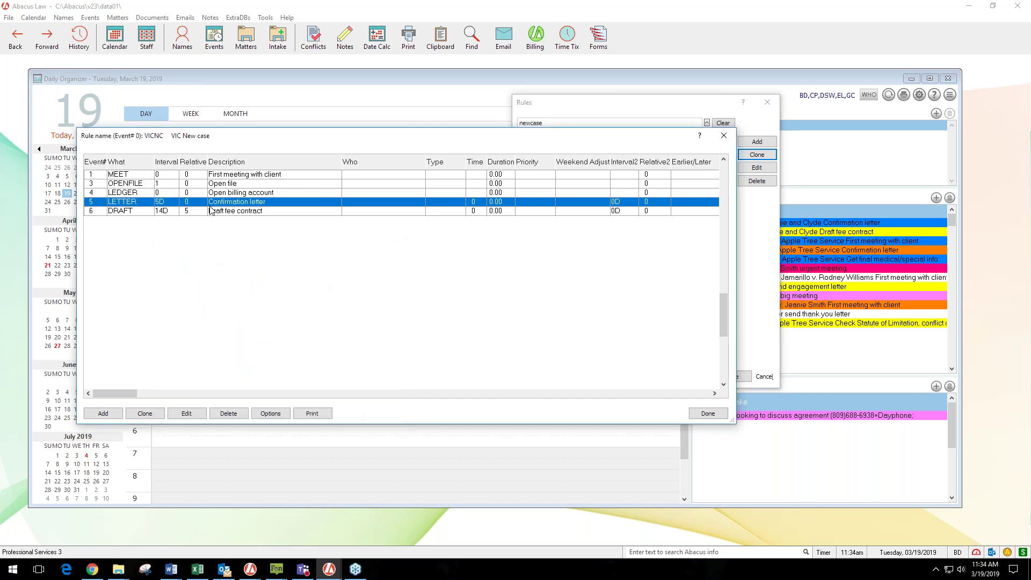
# - Assign the Who code CP to the Open billing account event in its event details
pyautogui.click(191, 195)
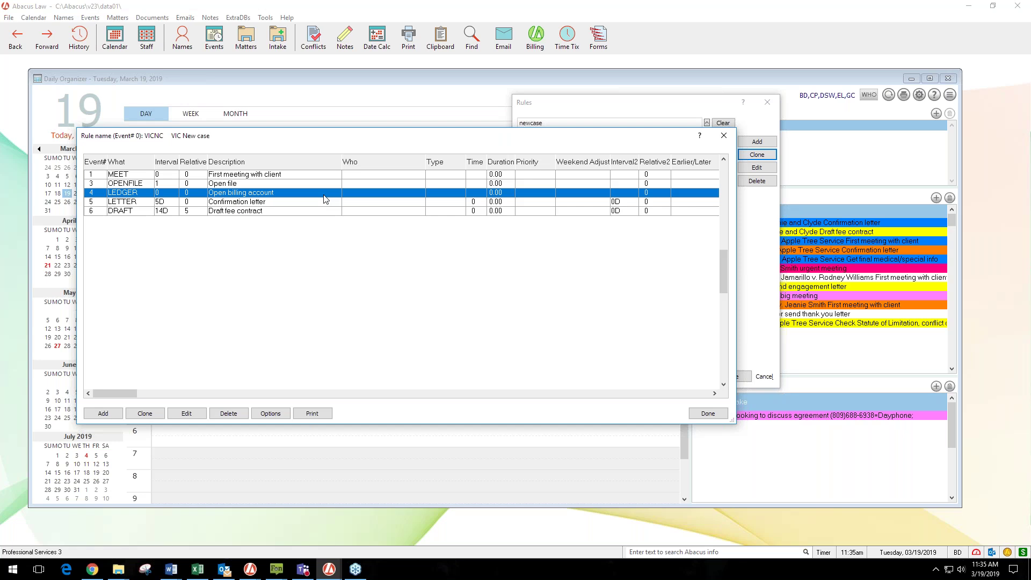
pyautogui.doubleClick(279, 195)
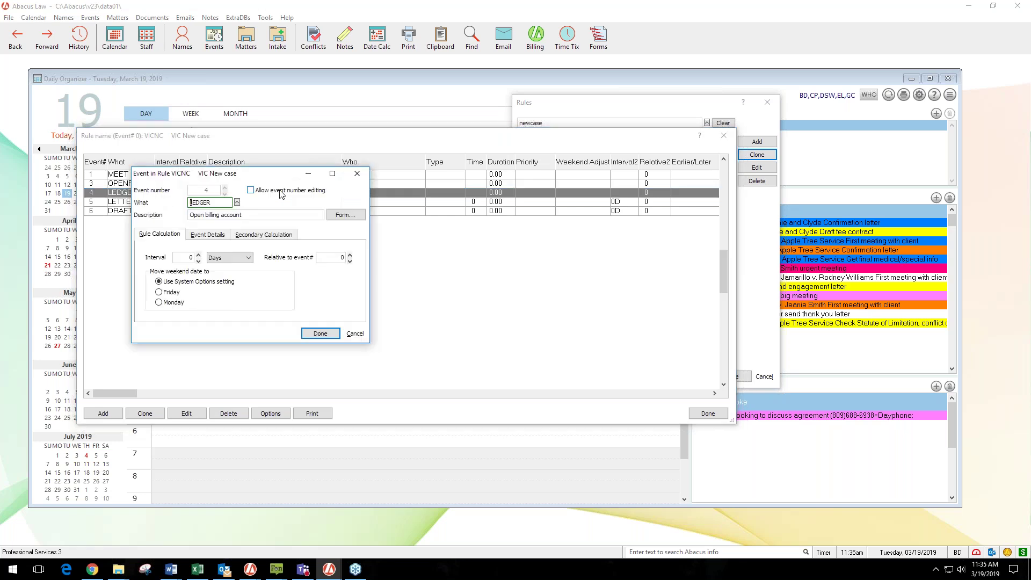
pyautogui.click(205, 237)
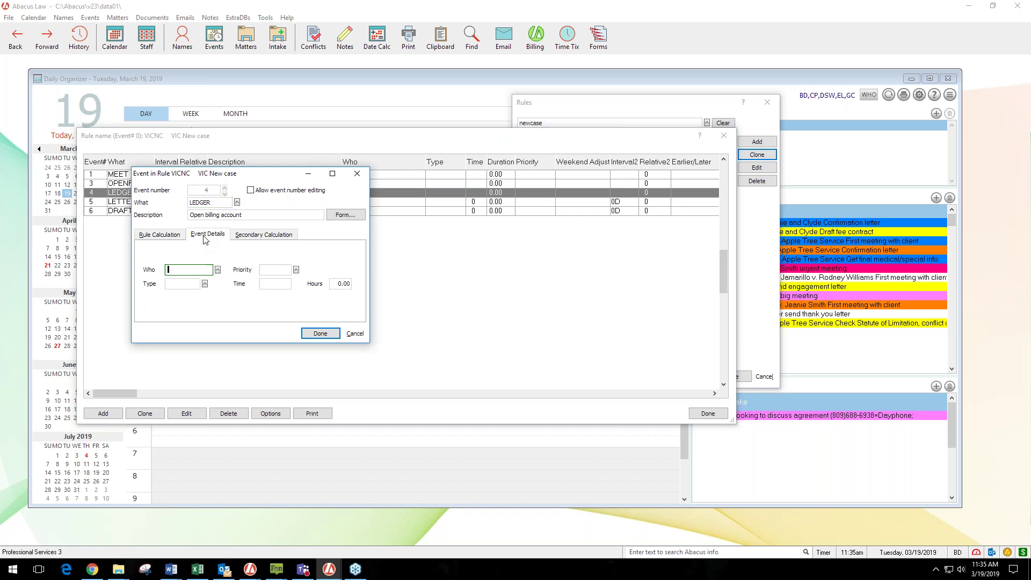
pyautogui.click(219, 270)
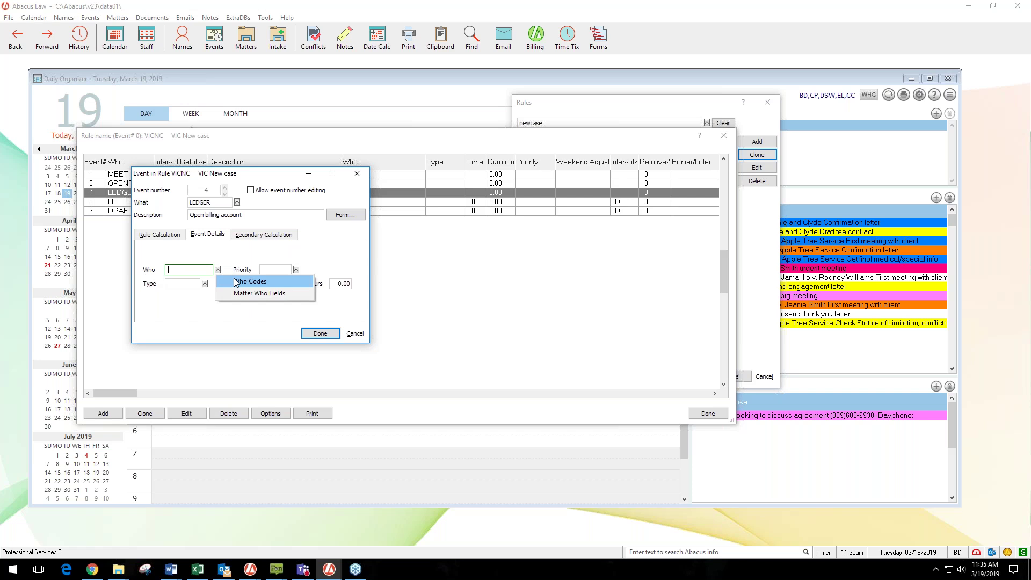
pyautogui.click(236, 283)
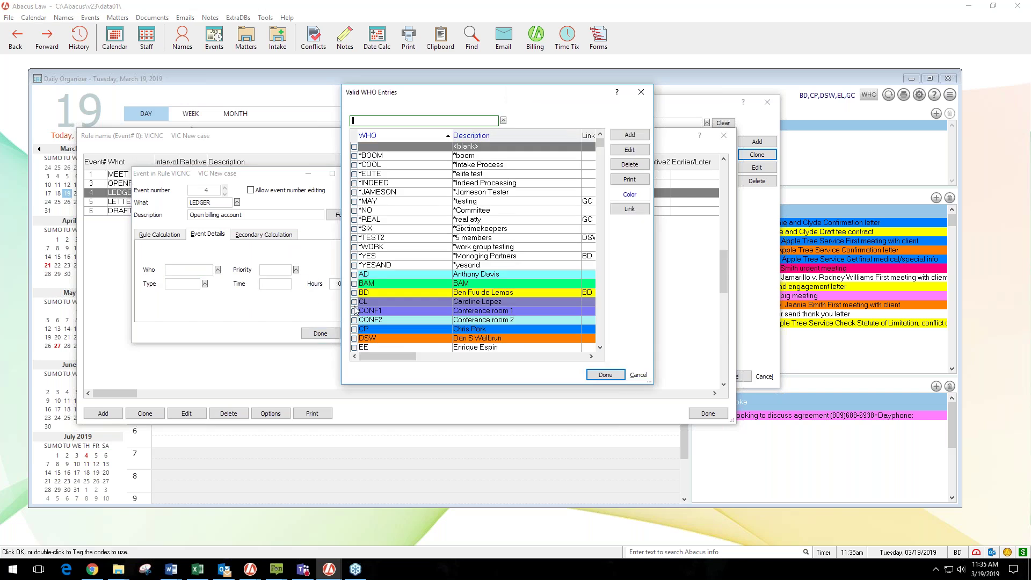
pyautogui.click(354, 329)
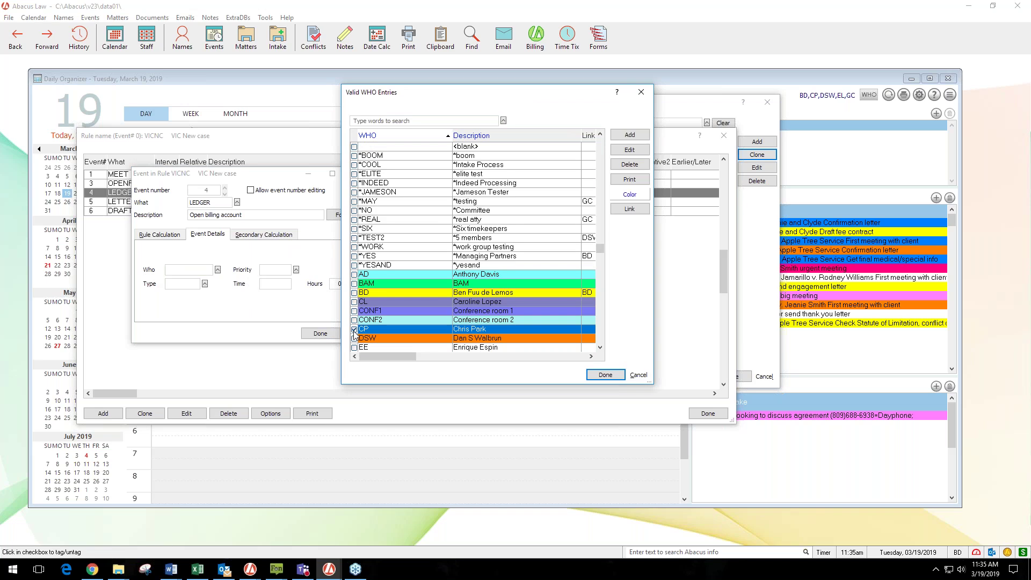
pyautogui.click(599, 376)
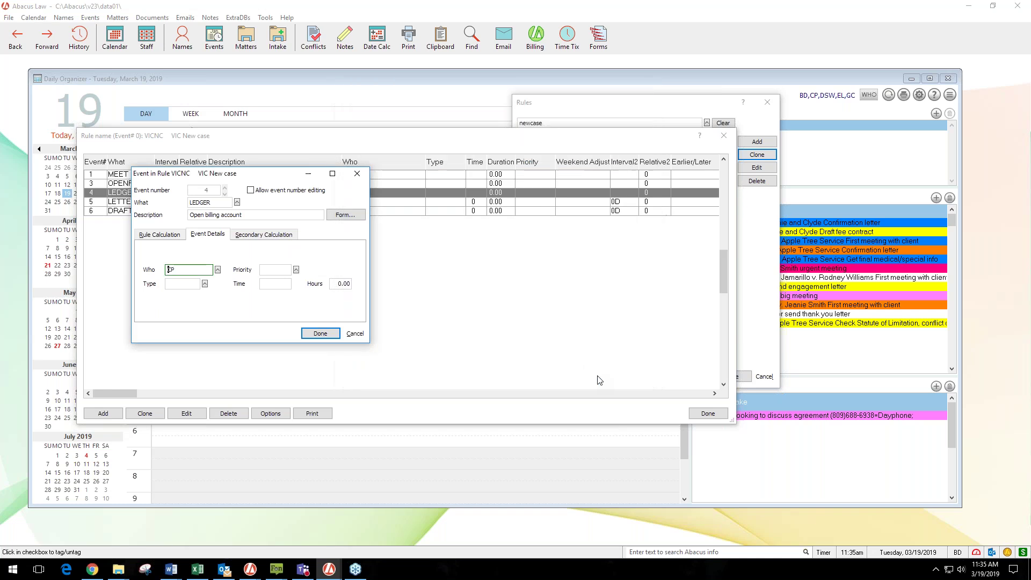
pyautogui.click(320, 334)
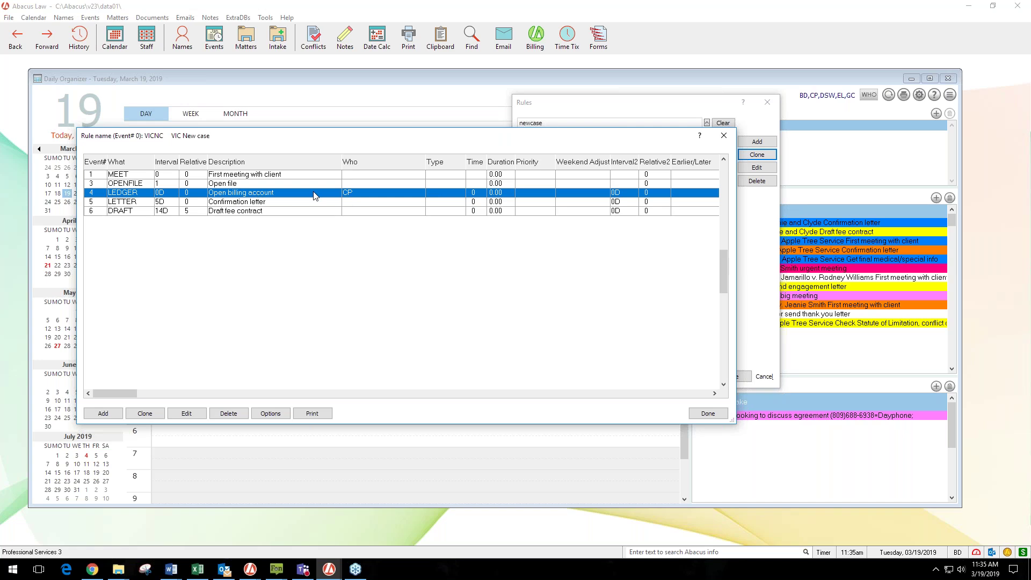
# - Review the Who entries and descriptions of the other events in the VICNC rule
pyautogui.click(352, 176)
pyautogui.click(352, 184)
pyautogui.click(352, 203)
pyautogui.click(353, 212)
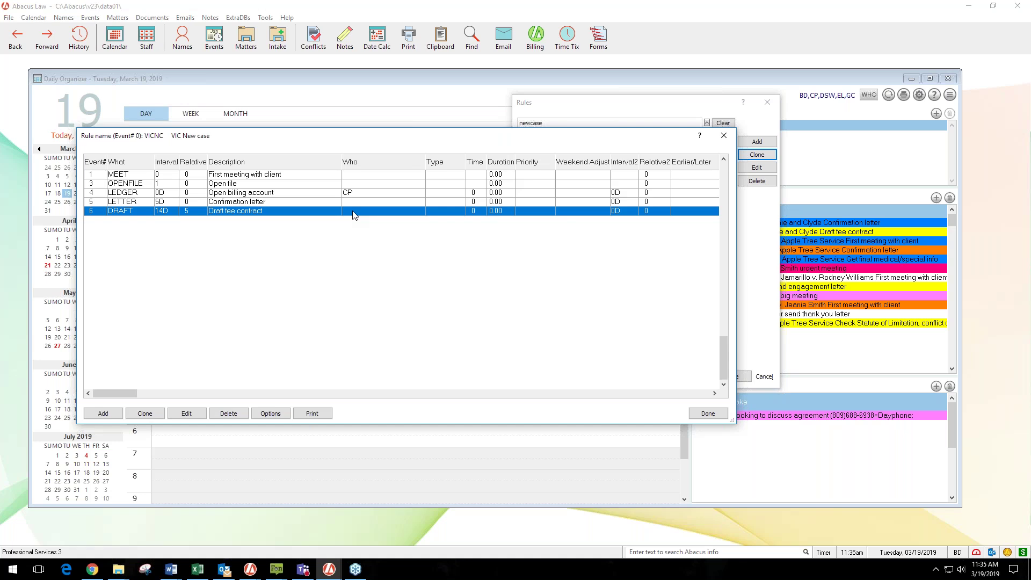
pyautogui.click(231, 203)
pyautogui.click(231, 213)
# - Set the Confirmation letter event's time to To-Do and widen the Time column of the event list
pyautogui.click(268, 201)
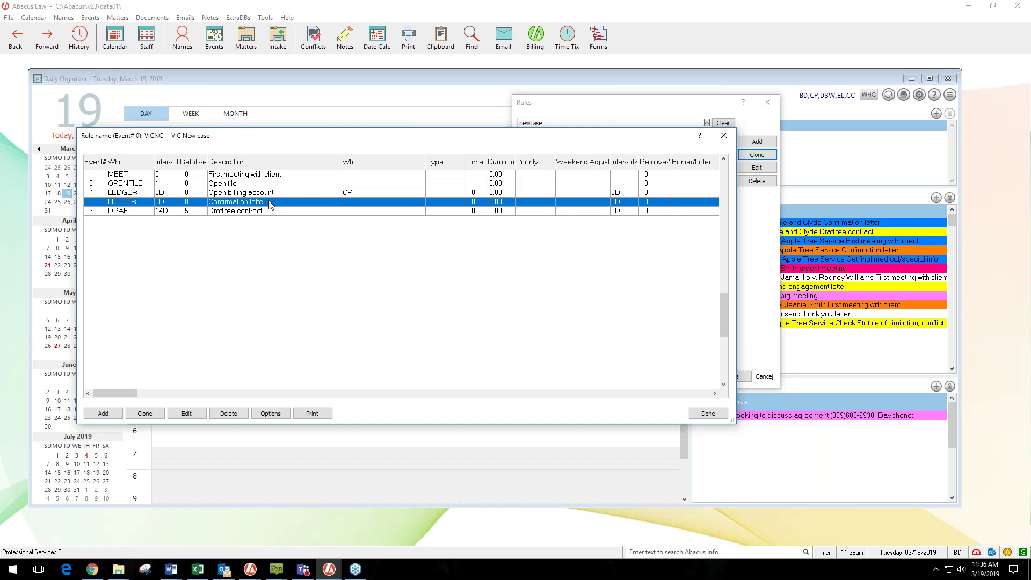
pyautogui.doubleClick(270, 204)
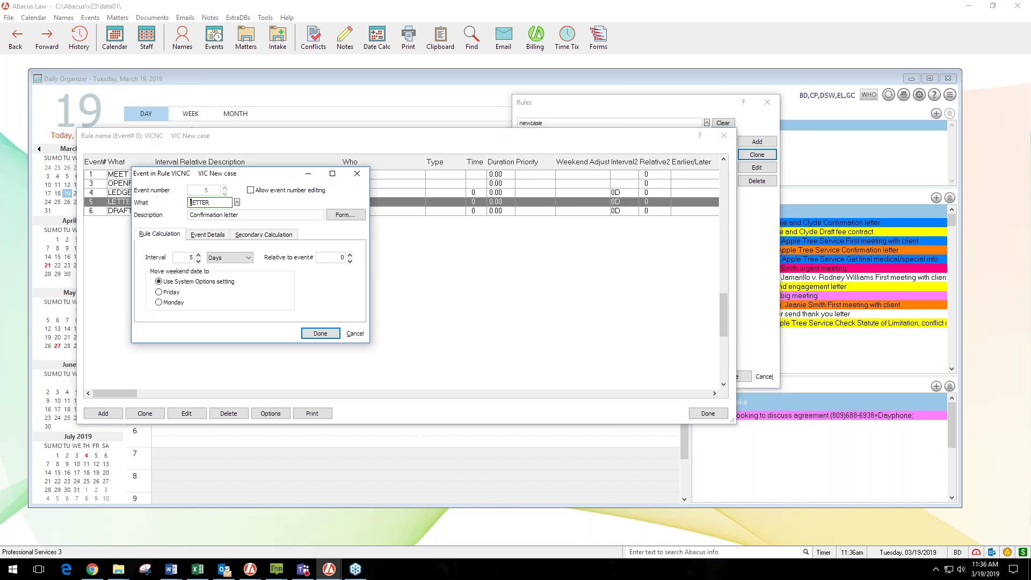
pyautogui.click(208, 235)
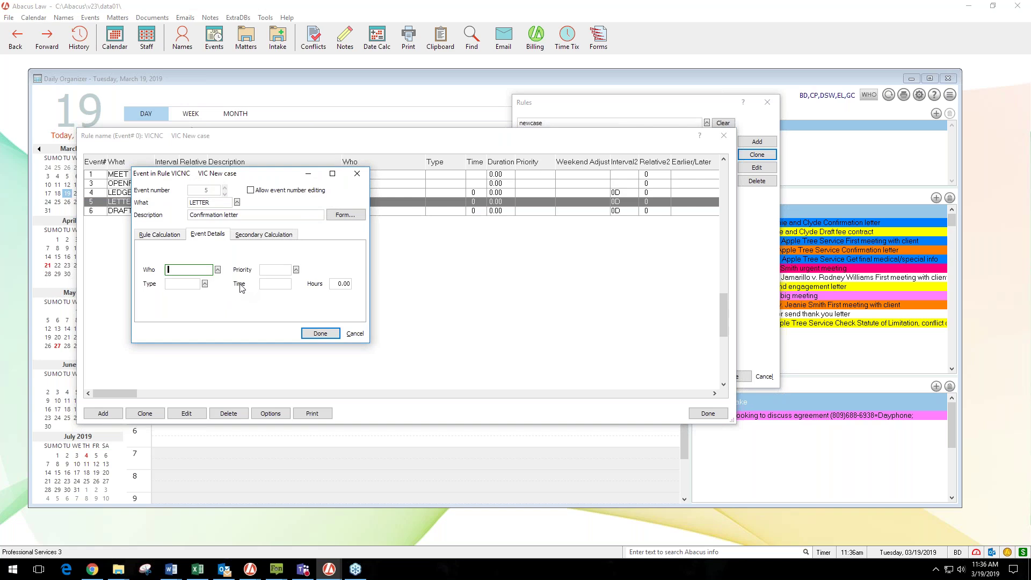
pyautogui.click(275, 283)
pyautogui.rightClick(278, 285)
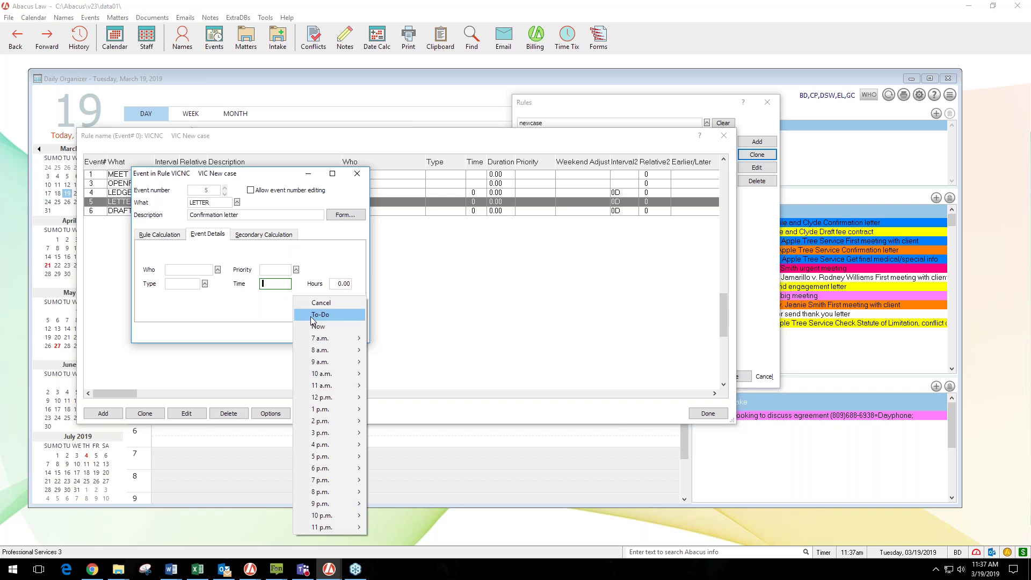
pyautogui.moveTo(331, 410)
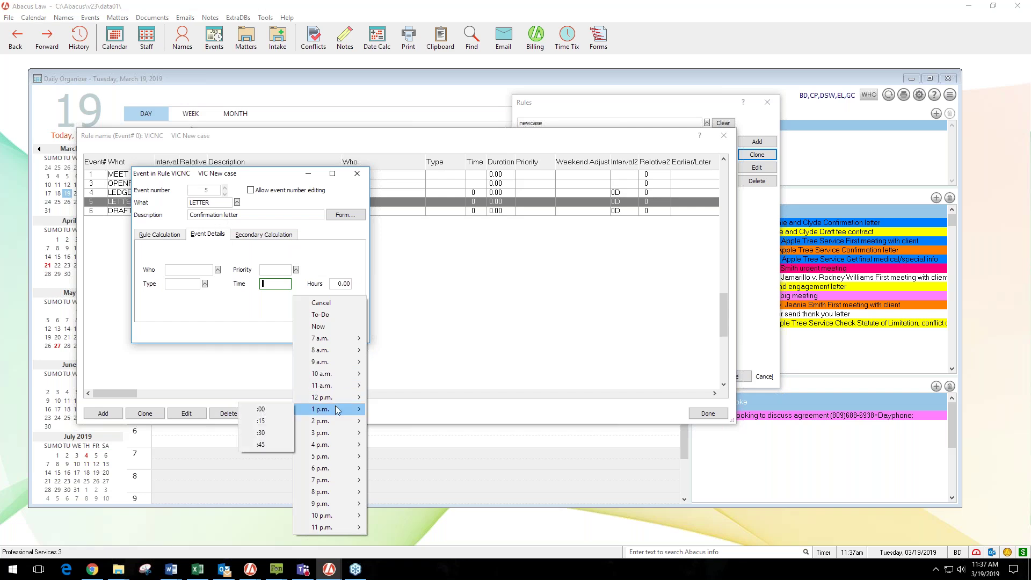
pyautogui.moveTo(331, 432)
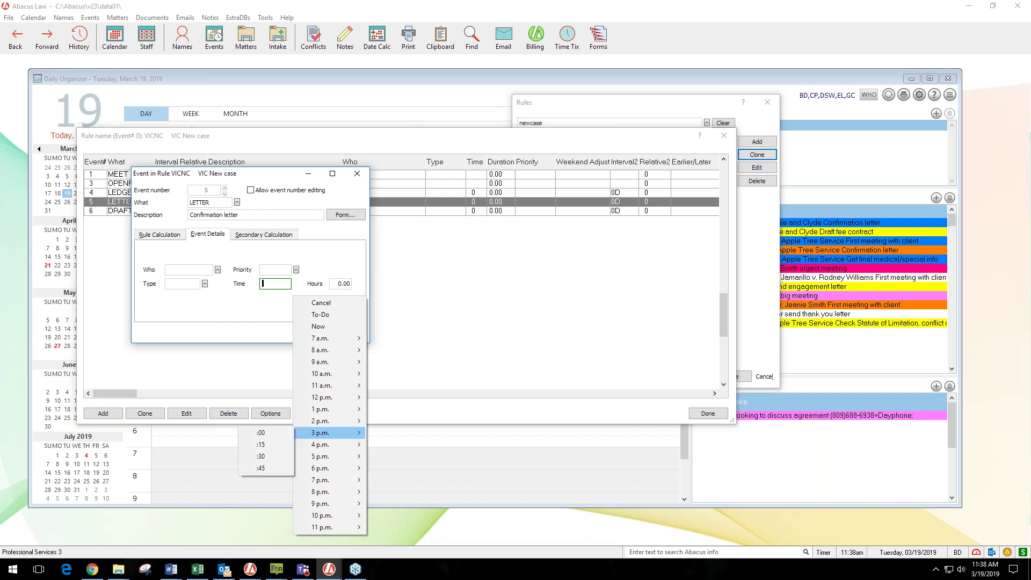
pyautogui.click(321, 315)
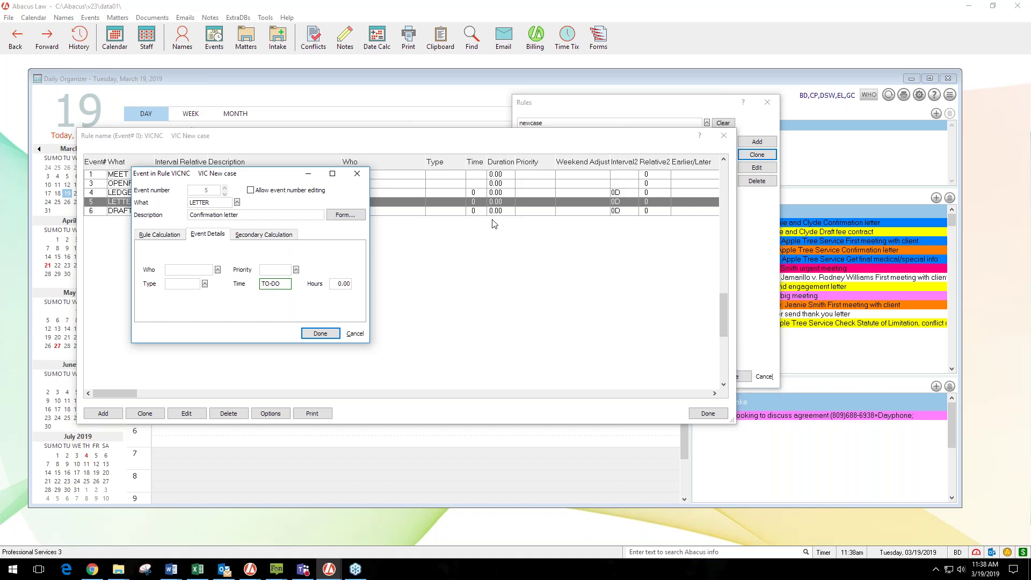
pyautogui.click(321, 334)
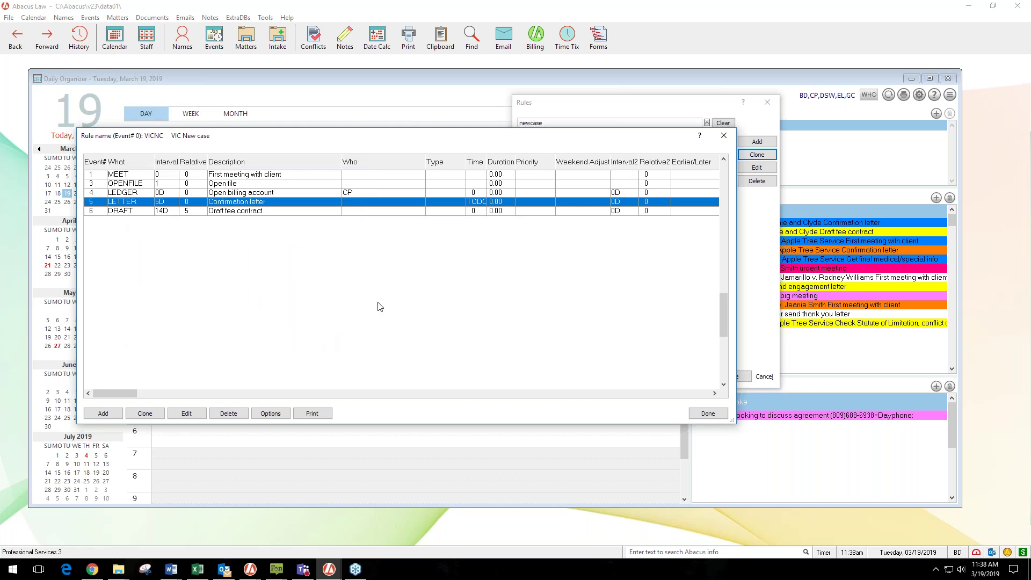
pyautogui.moveTo(487, 161); pyautogui.dragTo(497, 162)
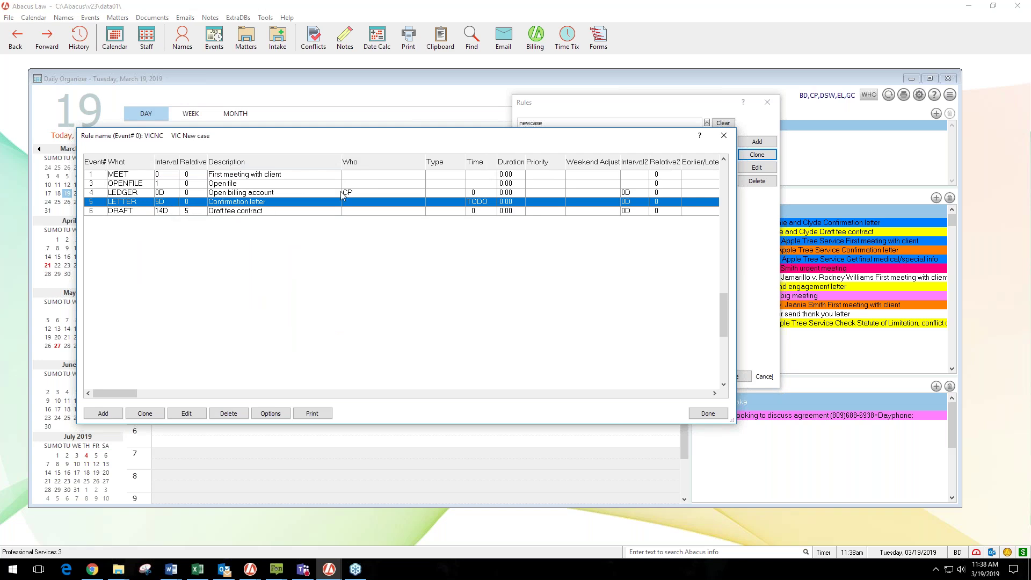
# - Check the billing account event's Who code and the Confirmation letter's time, and finish the VICNC rule and the rules list
pyautogui.click(365, 194)
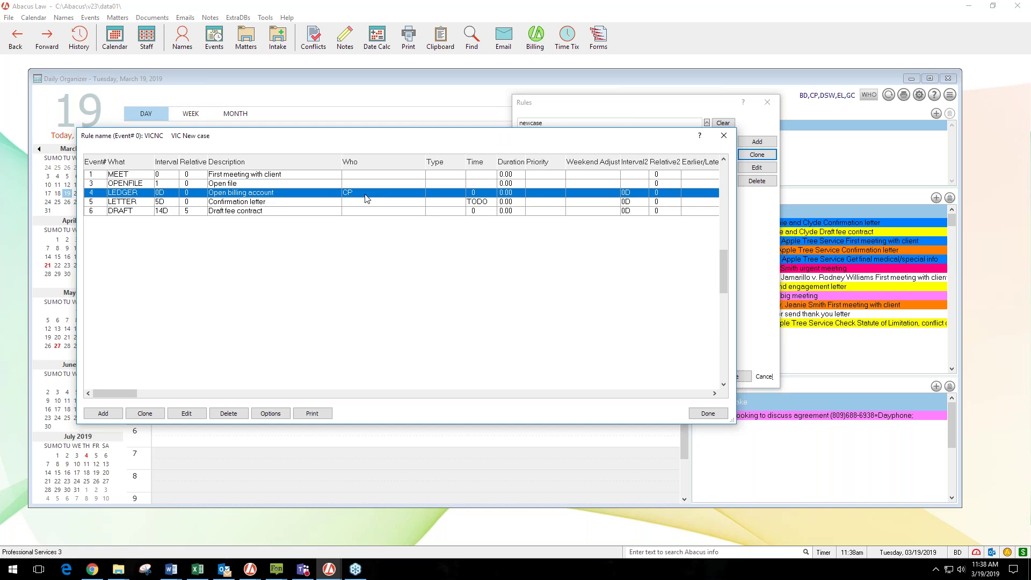
pyautogui.click(476, 204)
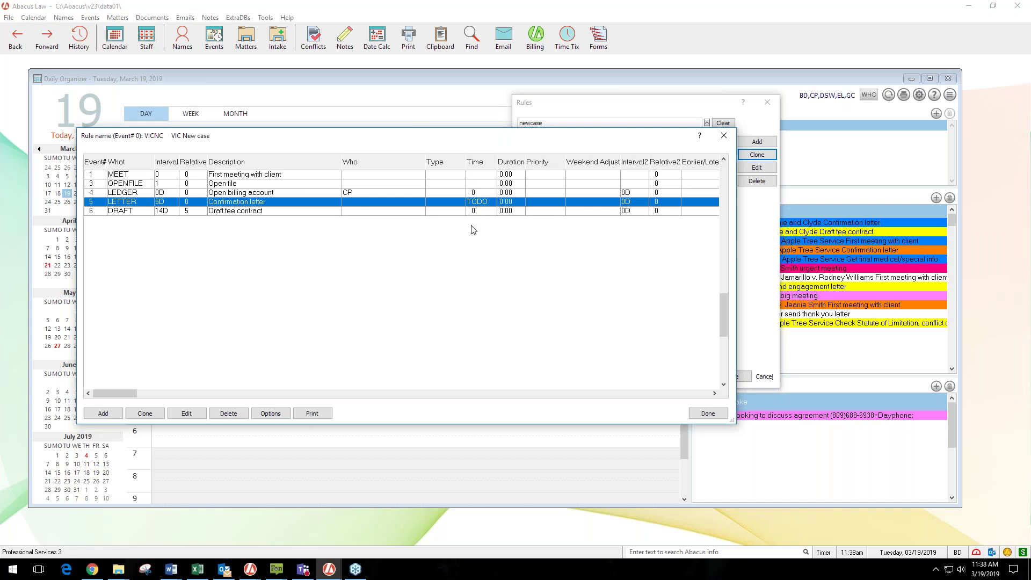
pyautogui.click(709, 418)
pyautogui.click(731, 377)
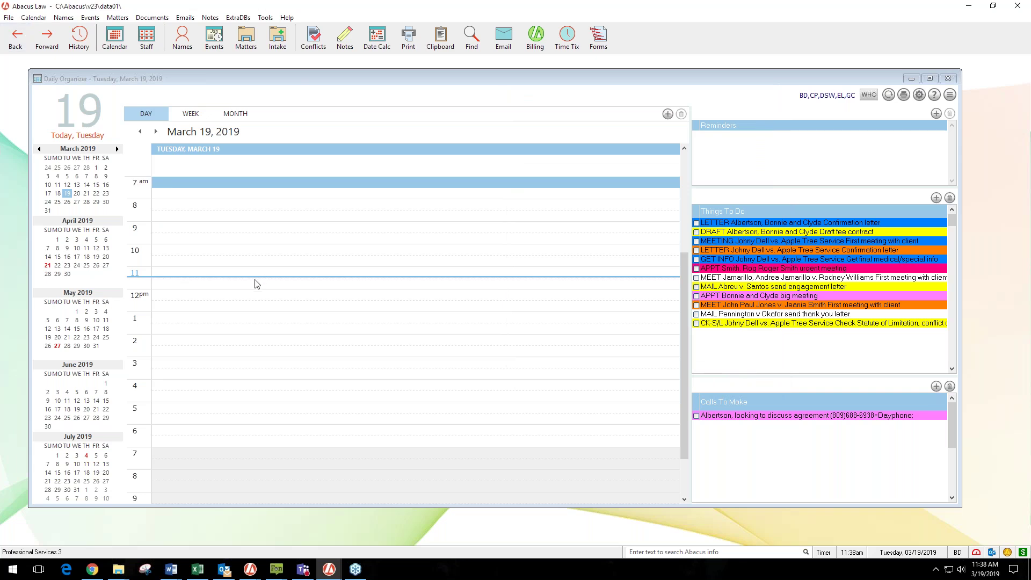
# - Open the Abacus Family Law Divorce Case Intake Form for editing from the Intake Form Manager
pyautogui.click(9, 17)
pyautogui.moveTo(20, 47)
pyautogui.click(196, 228)
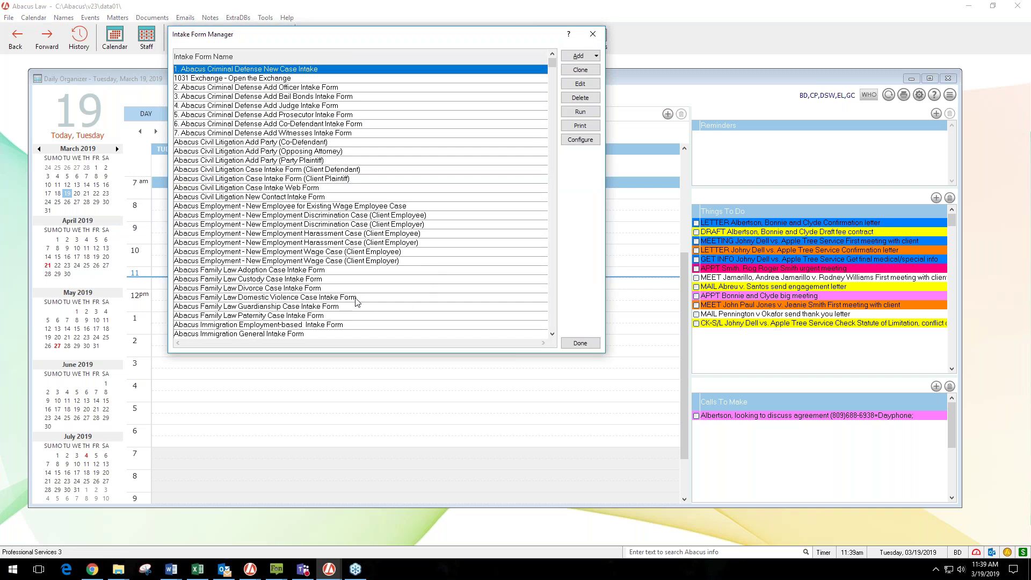
pyautogui.click(270, 290)
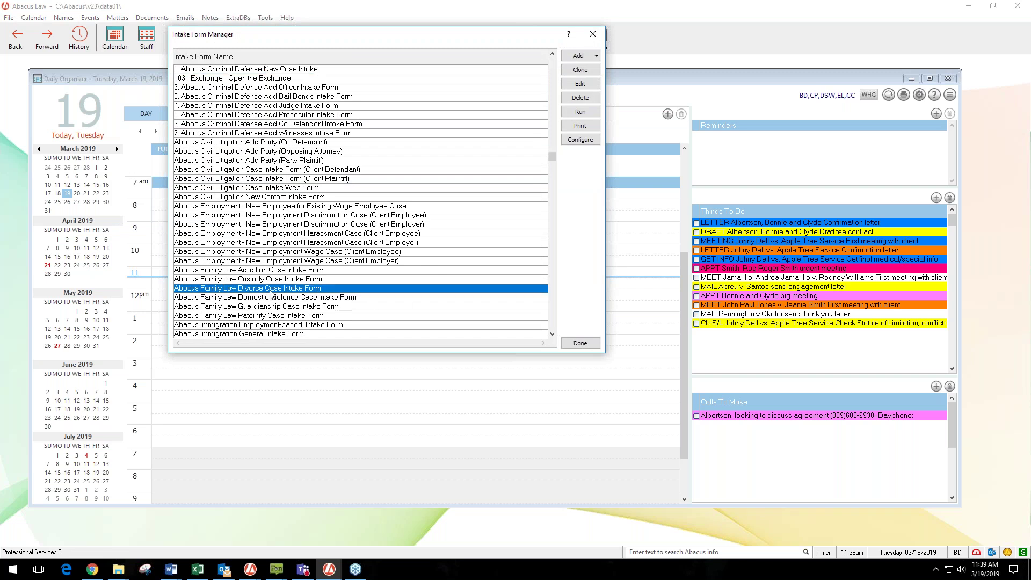
pyautogui.click(580, 84)
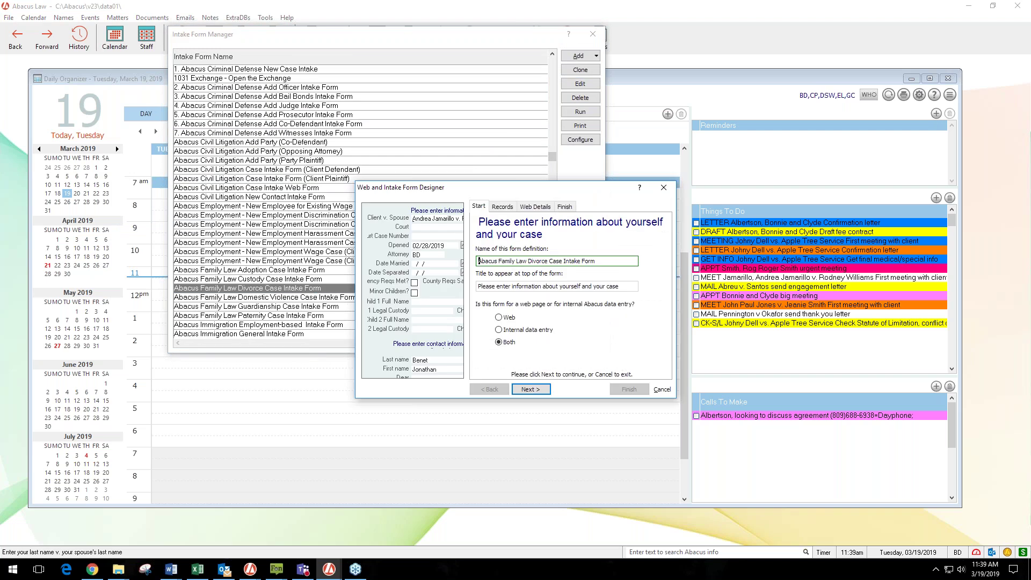
# - Open the field properties of the What field in the divorce intake form's Events record
pyautogui.click(506, 212)
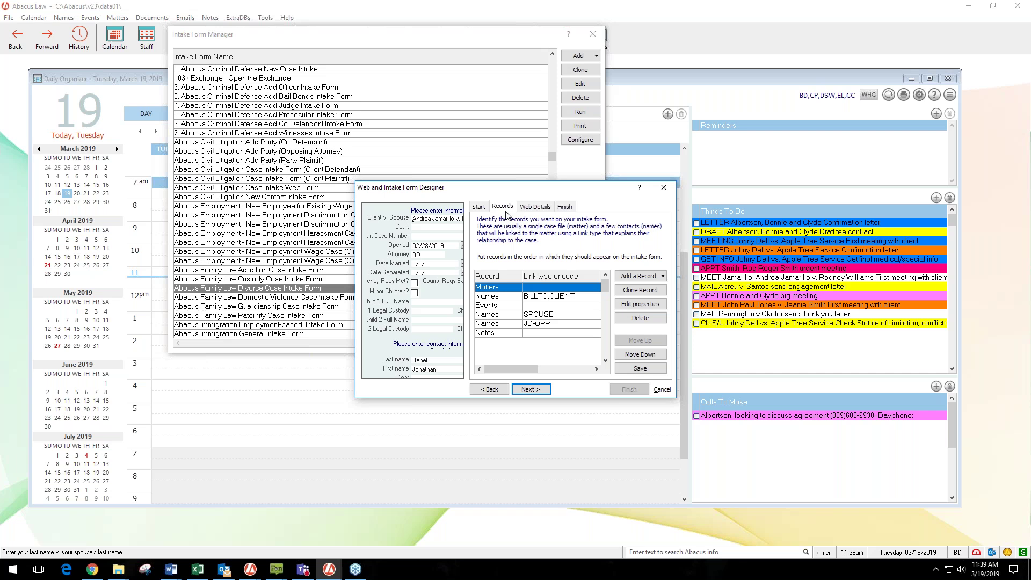
pyautogui.click(495, 307)
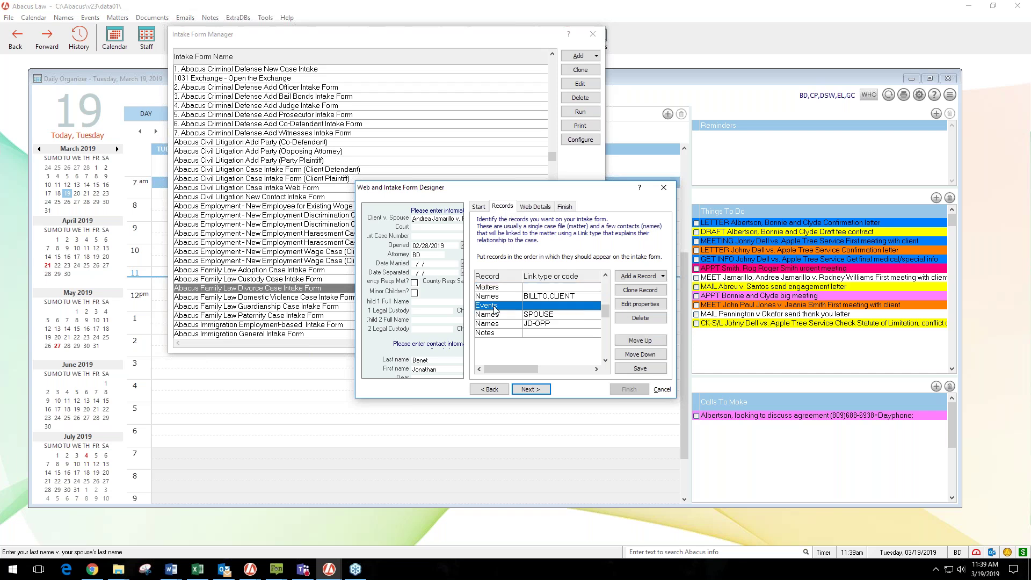
pyautogui.click(640, 304)
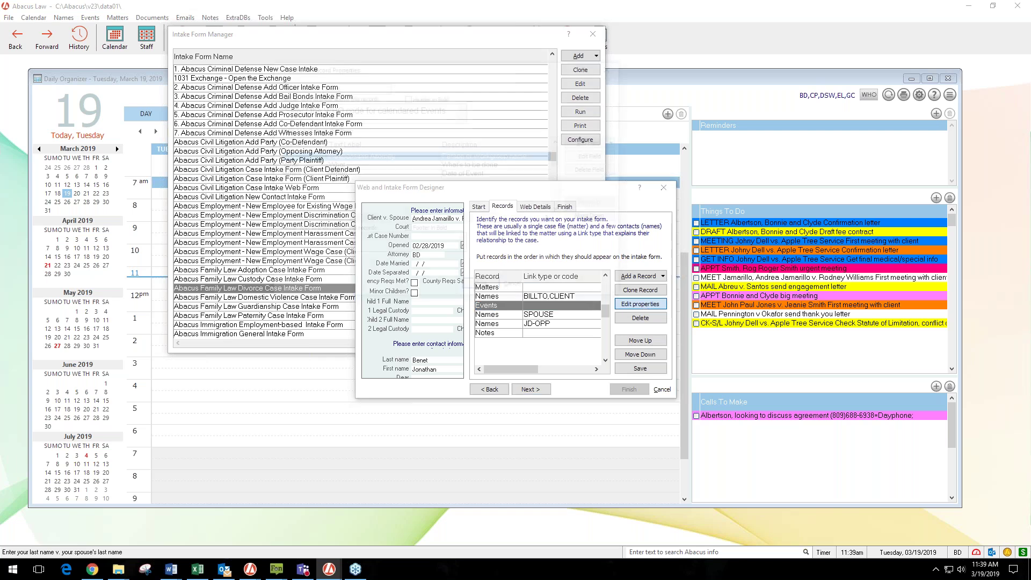
pyautogui.click(301, 167)
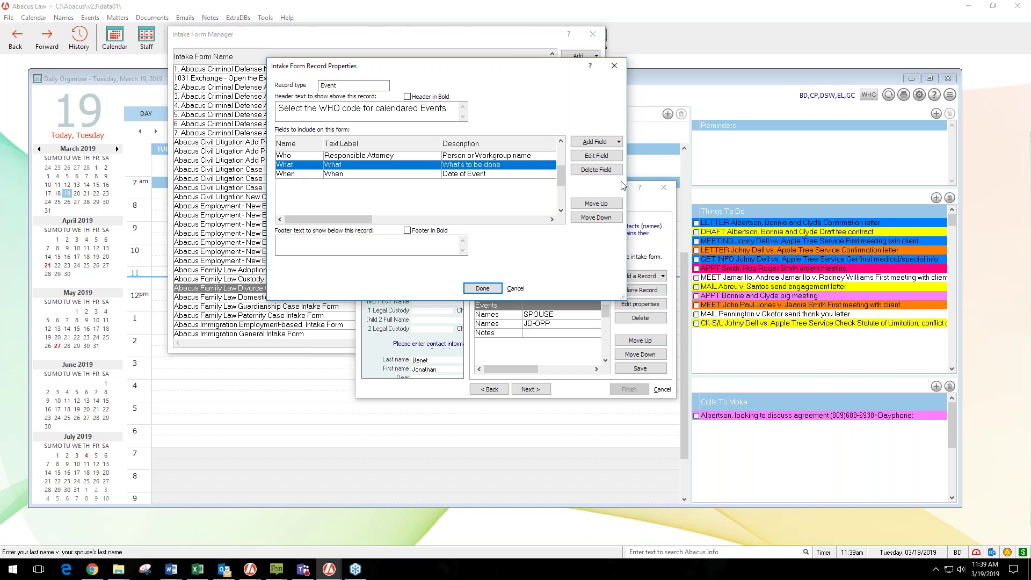
pyautogui.click(596, 156)
# - Try replacing the What field's default value NEWCASE with VICNC
pyautogui.press('Tab')
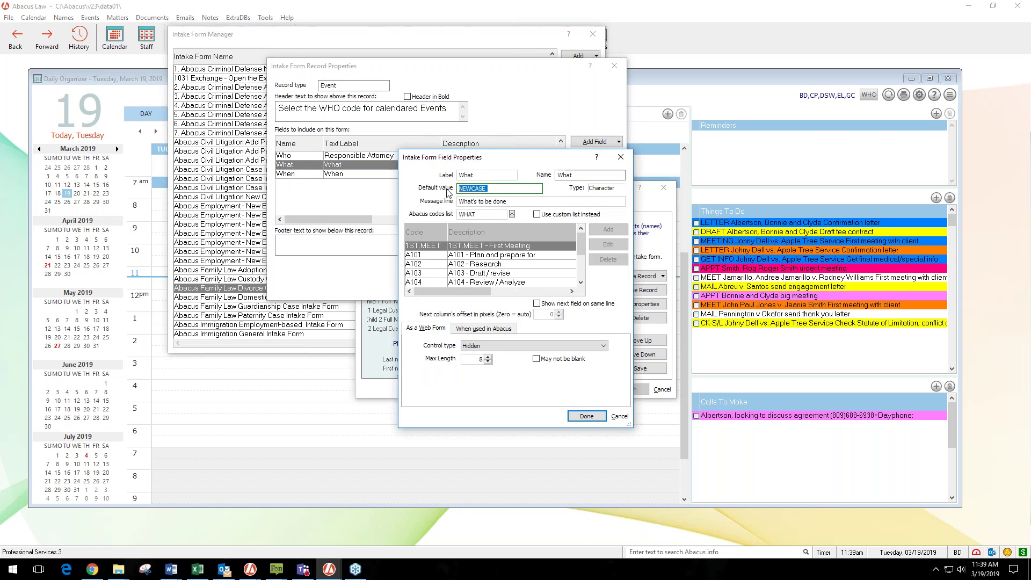
pyautogui.write('vicnc')
pyautogui.press('BackSpace')
pyautogui.press('BackSpace')
pyautogui.press('BackSpace')
pyautogui.press('BackSpace')
pyautogui.press('BackSpace')
pyautogui.write('VICNC')
pyautogui.press('Tab')
pyautogui.click(471, 188)
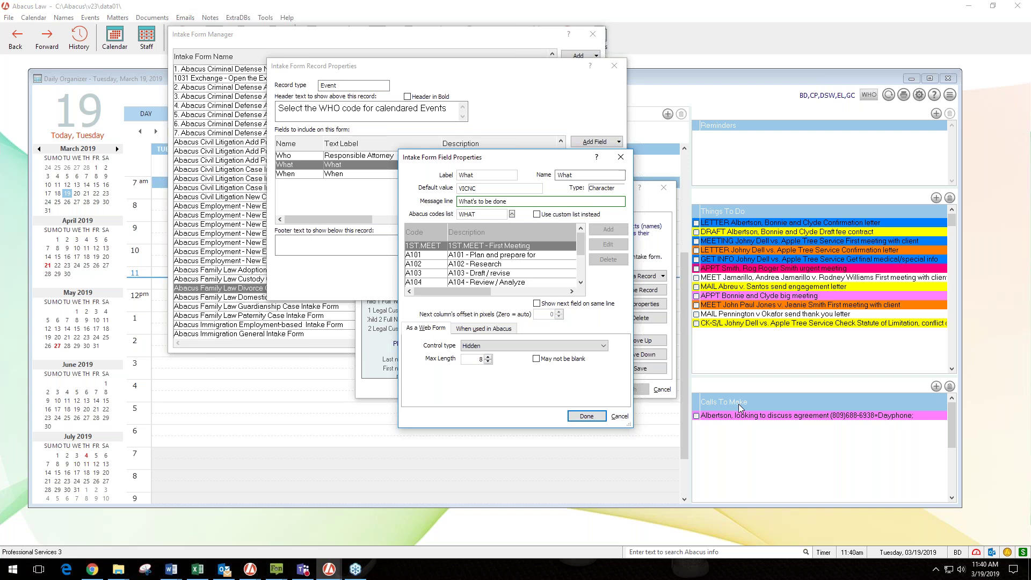
# - Cancel the What field edit and close the record properties, the form designer and the Intake Form Manager without saving
pyautogui.click(619, 417)
pyautogui.click(469, 314)
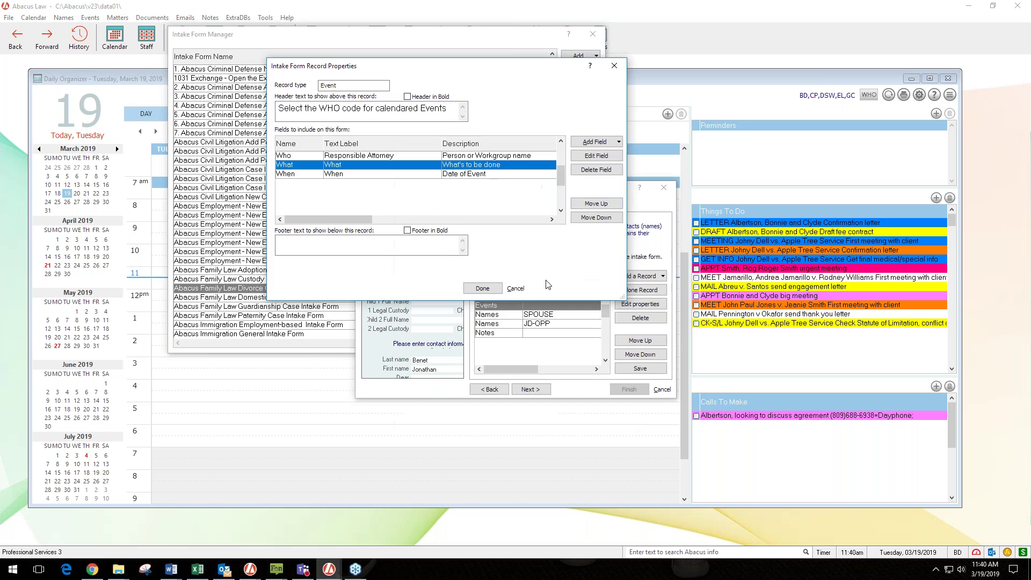
pyautogui.click(613, 67)
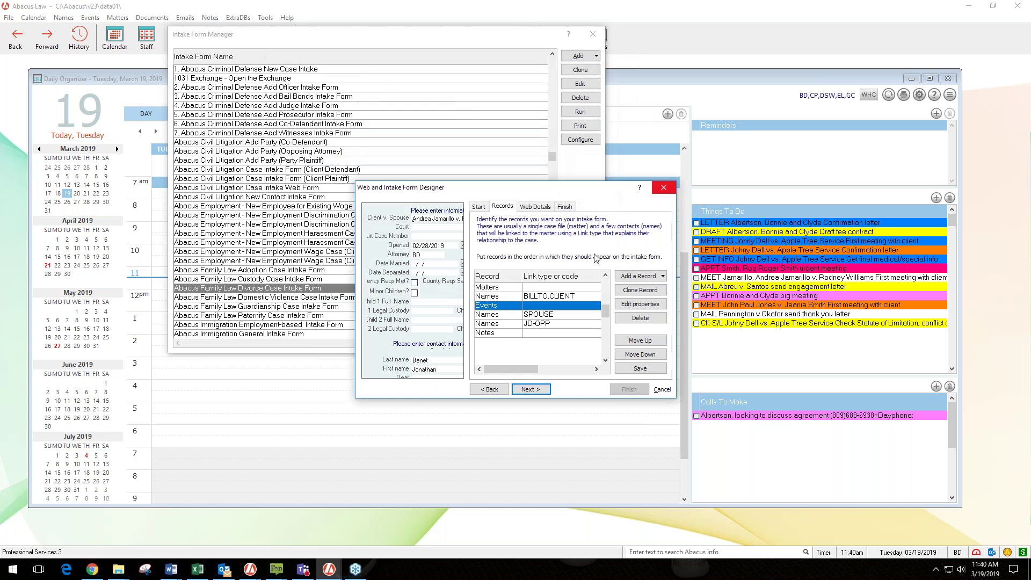
pyautogui.click(664, 189)
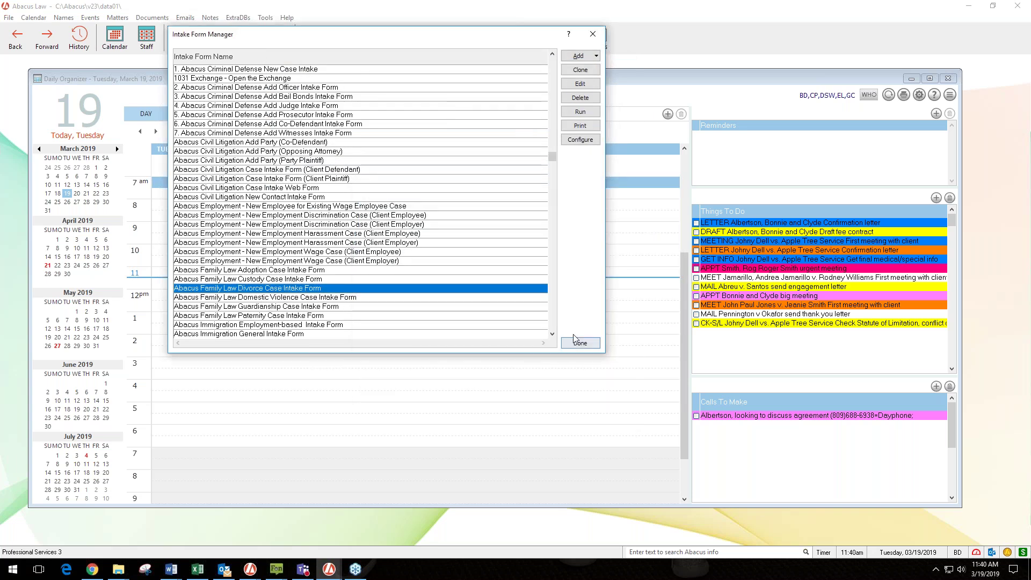
pyautogui.click(596, 36)
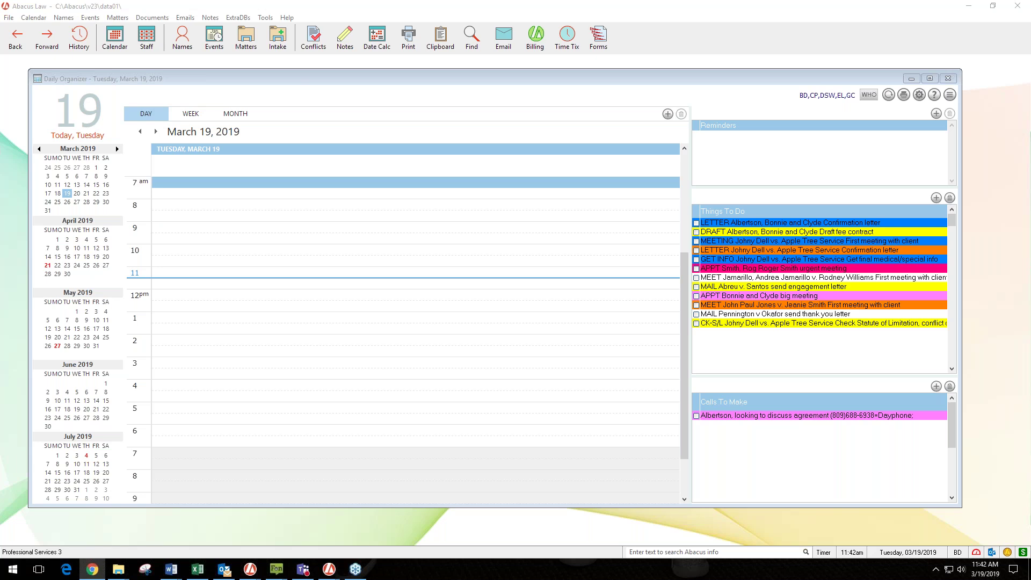
pyautogui.moveTo(1030, 60); pyautogui.dragTo(741, 24)
pyautogui.click(373, 38)
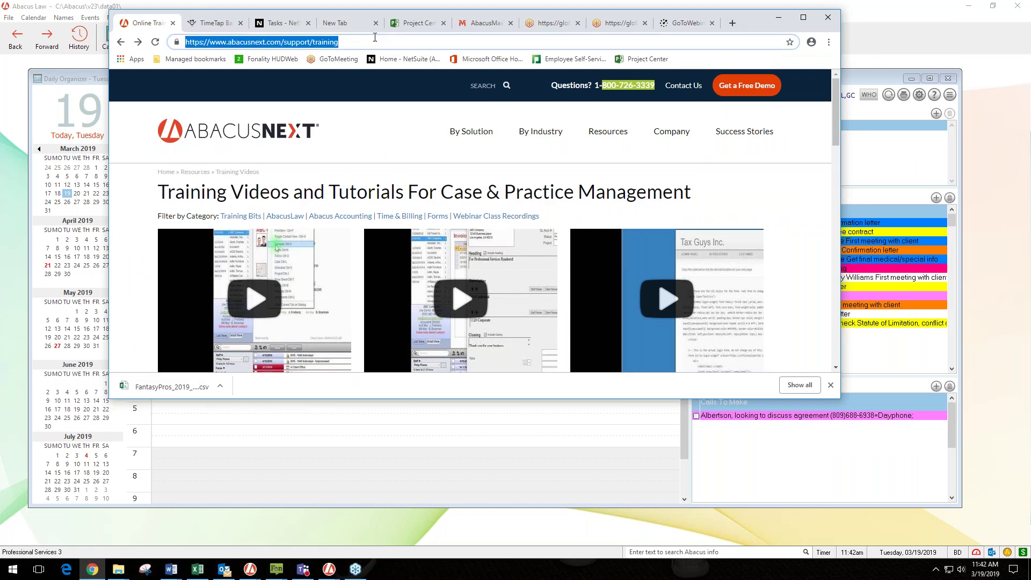
pyautogui.click(375, 37)
pyautogui.press('BackSpace')
pyautogui.press('BackSpace')
pyautogui.press('BackSpace')
pyautogui.press('BackSpace')
pyautogui.press('BackSpace')
pyautogui.press('BackSpace')
pyautogui.press('BackSpace')
pyautogui.press('BackSpace')
pyautogui.press('BackSpace')
pyautogui.press('BackSpace')
pyautogui.press('BackSpace')
pyautogui.press('BackSpace')
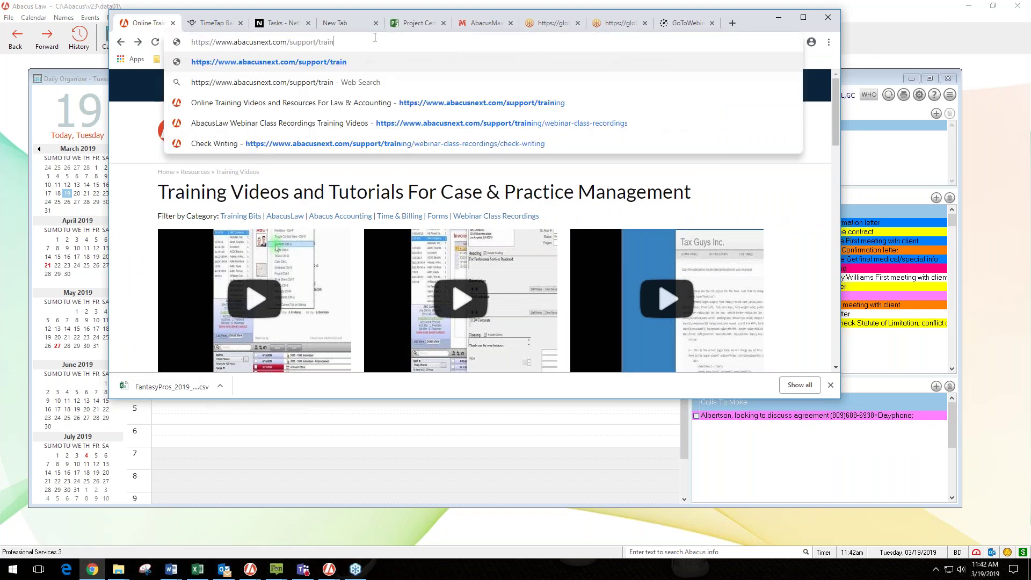
pyautogui.press('BackSpace')
pyautogui.press('BackSpace')
pyautogui.press('BackSpace')
pyautogui.press('BackSpace')
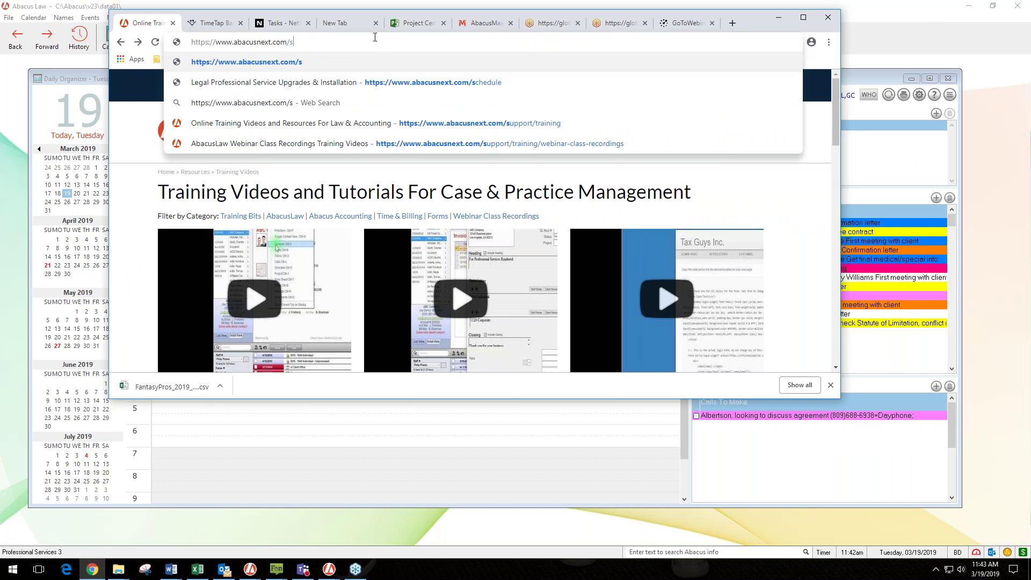
pyautogui.press('Return')
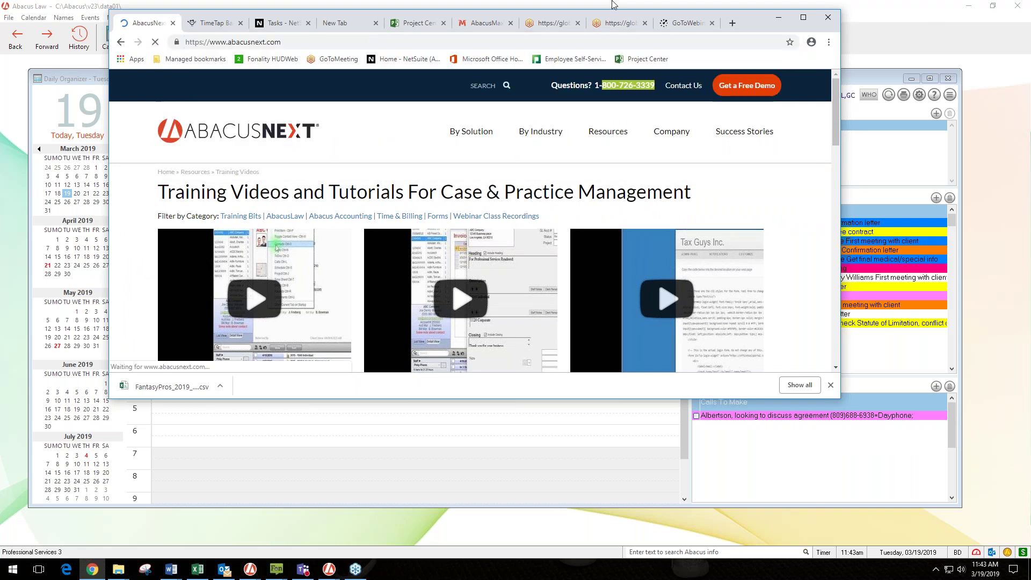
# - Maximize the browser window and open the Schedule a Service page from the Support links in the site footer
pyautogui.click(804, 17)
pyautogui.scroll(-5, 515, 322)
pyautogui.scroll(-15, 464, 295)
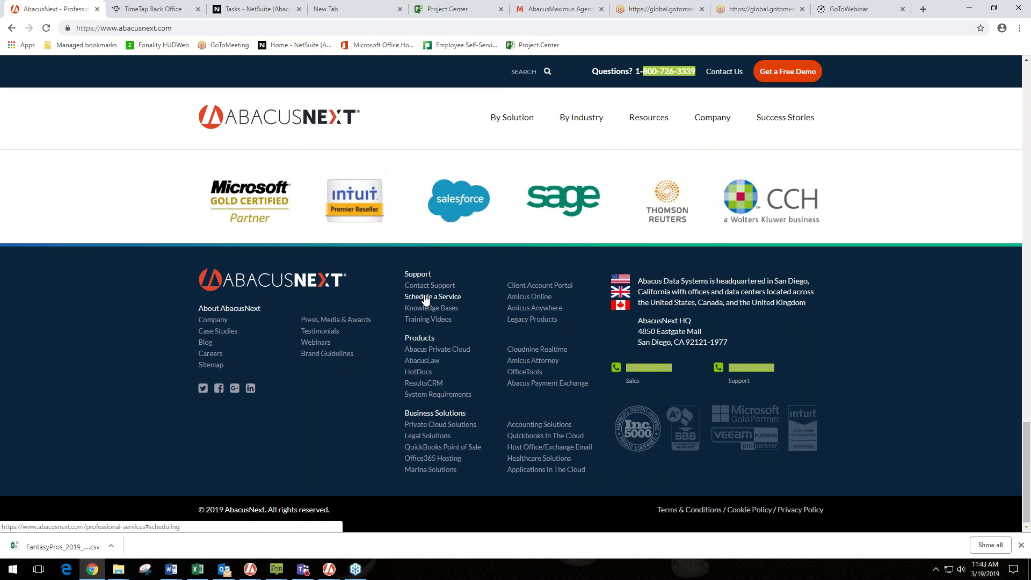
pyautogui.click(426, 298)
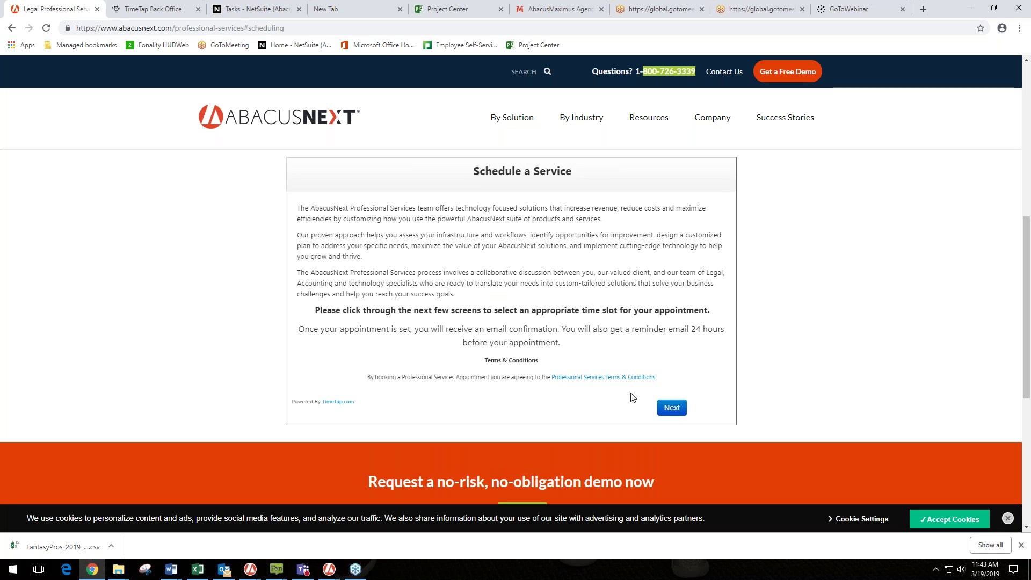
# - Start the service scheduling, choose the AbacusLaw product, look through its categories and dismiss the browser's downloads bar
pyautogui.click(673, 410)
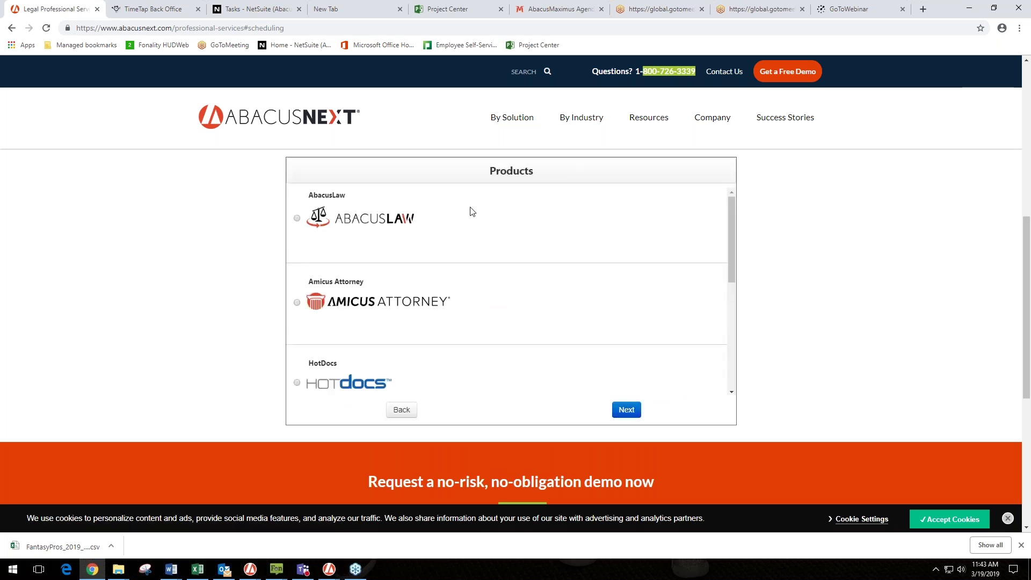
pyautogui.click(297, 220)
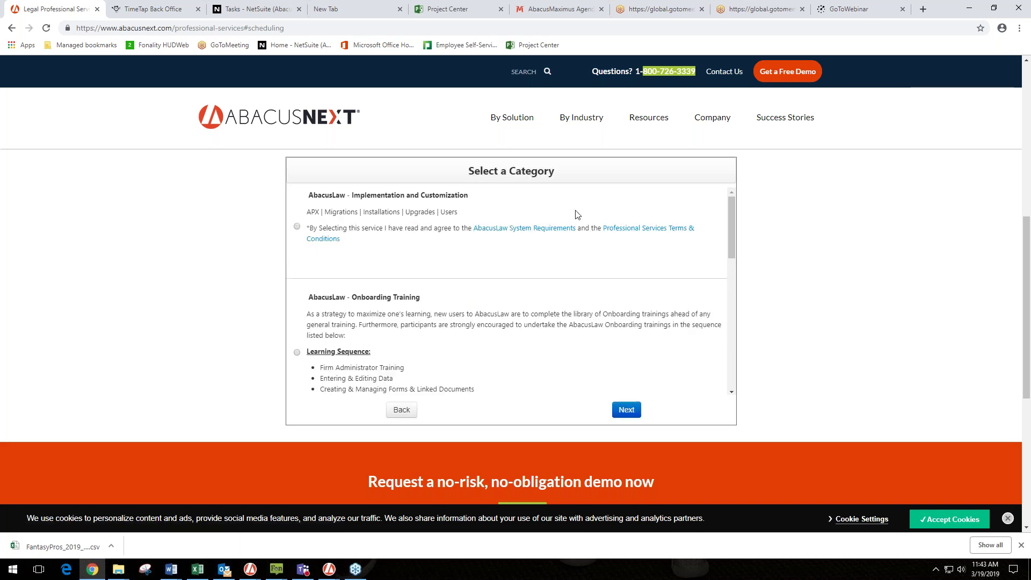
pyautogui.scroll(-1, 576, 216)
pyautogui.scroll(1, 457, 246)
pyautogui.scroll(-1, 493, 261)
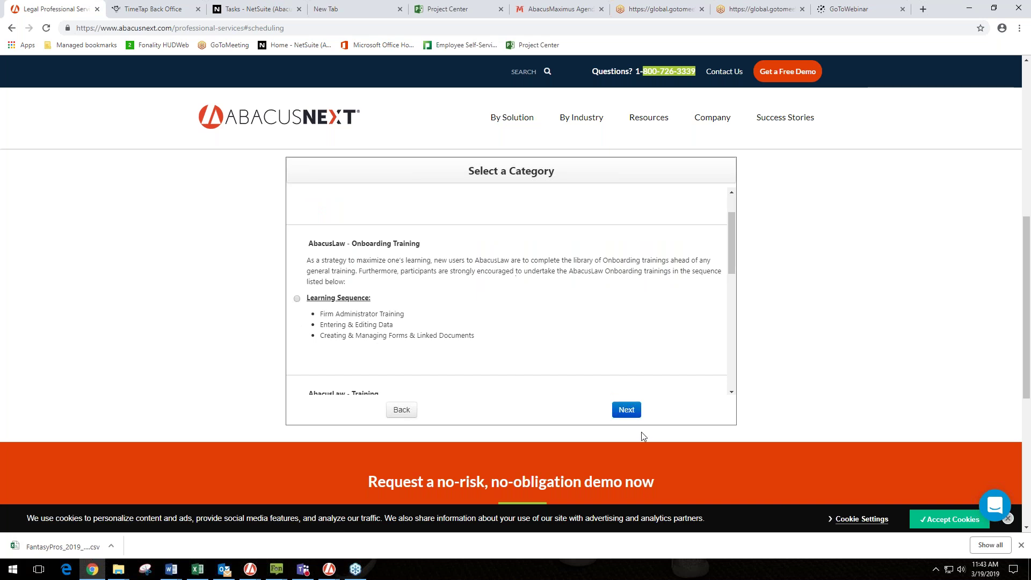
pyautogui.click(1021, 547)
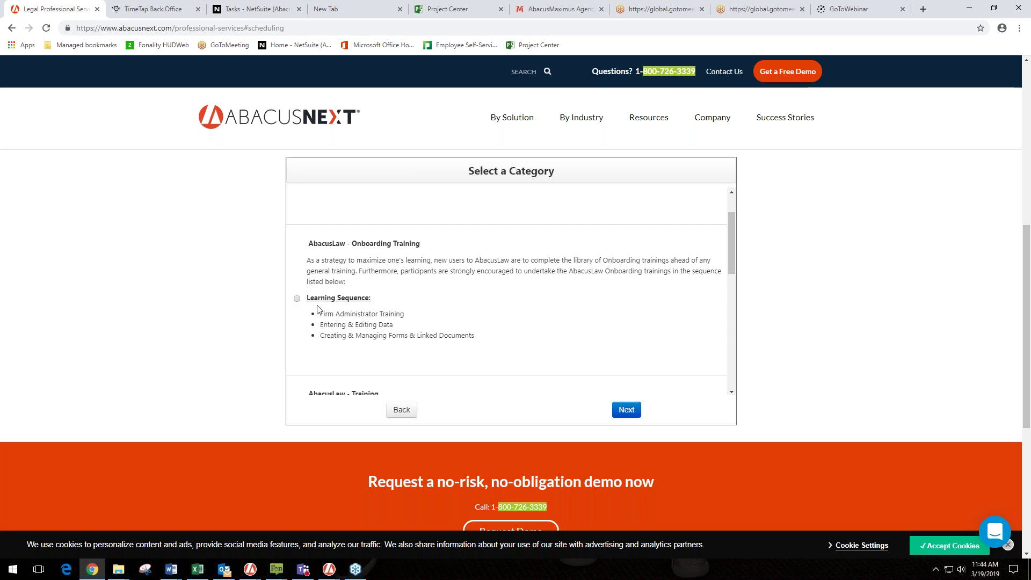
# - Examine the services in the AbacusLaw - Onboarding Training category and return to the category list
pyautogui.click(298, 298)
pyautogui.scroll(-5, 402, 292)
pyautogui.scroll(3, 403, 294)
pyautogui.scroll(2, 442, 272)
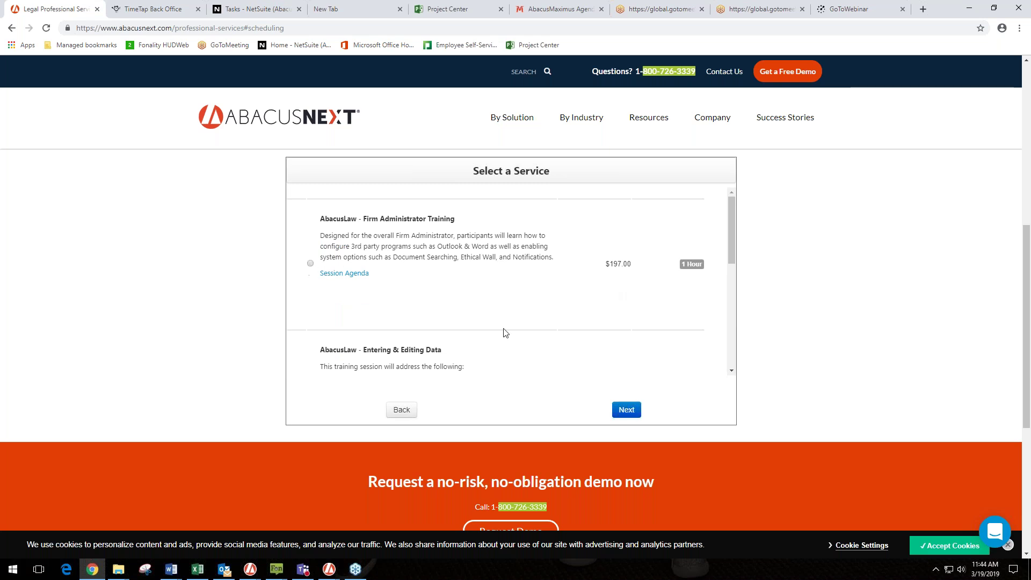
pyautogui.click(401, 410)
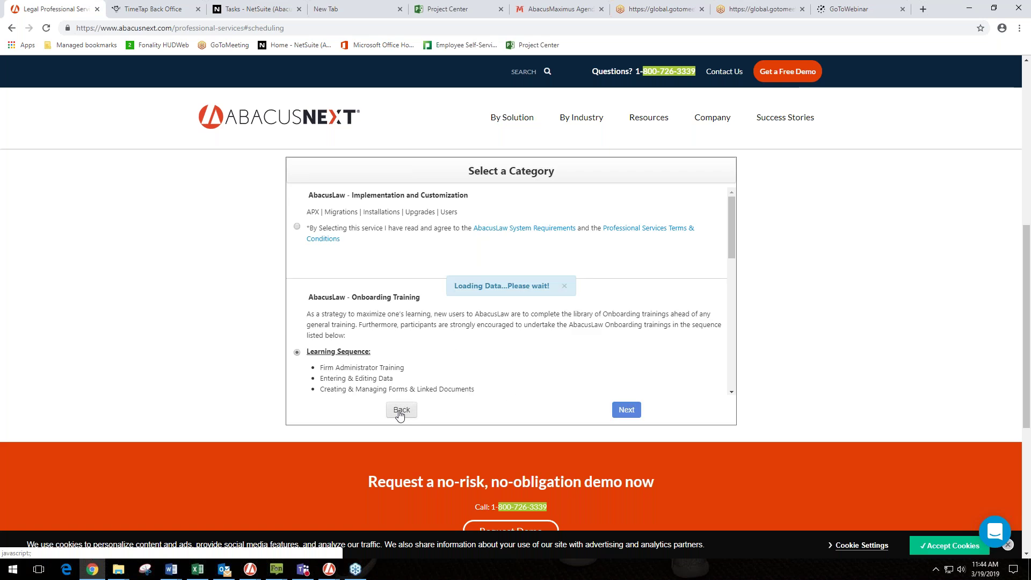
# - Select the AbacusLaw - Training category to list its services
pyautogui.scroll(-1, 371, 328)
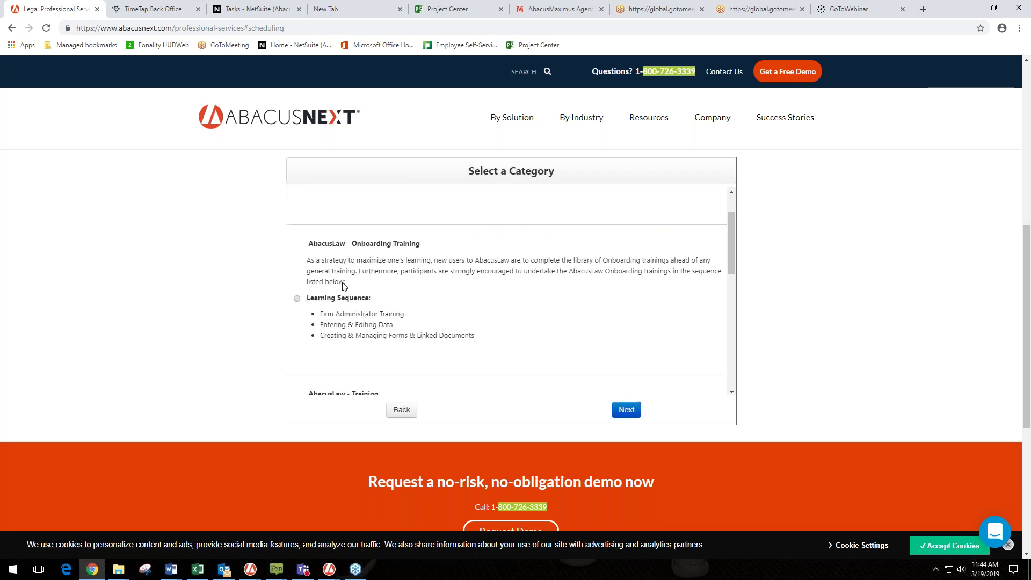
pyautogui.scroll(-1, 379, 283)
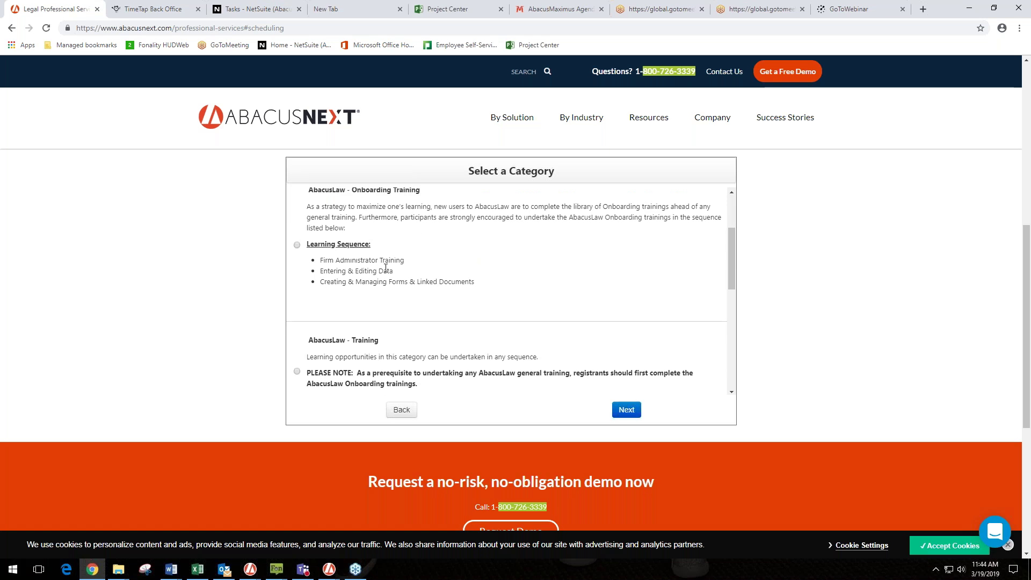
pyautogui.scroll(-1, 415, 273)
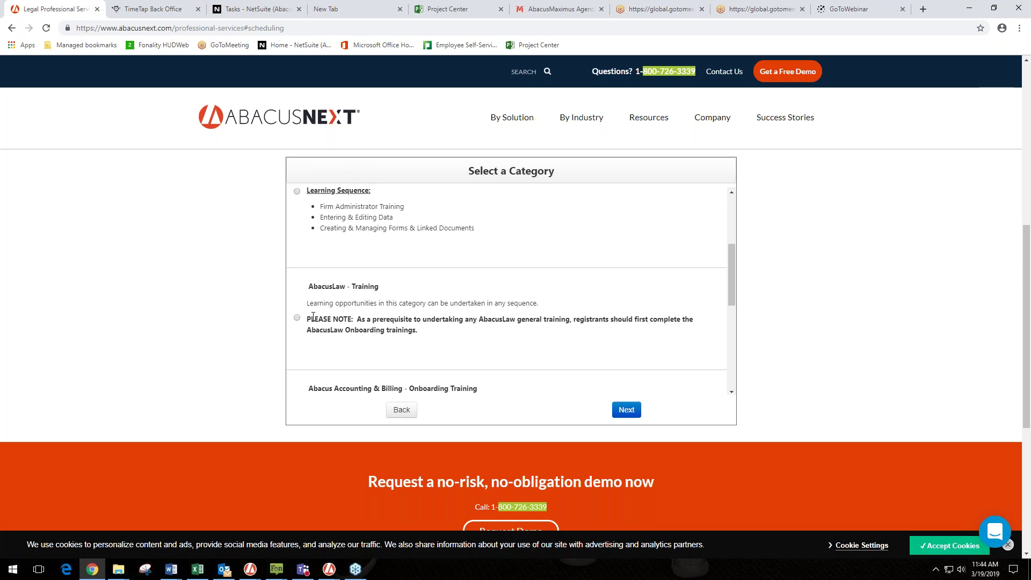
pyautogui.click(297, 317)
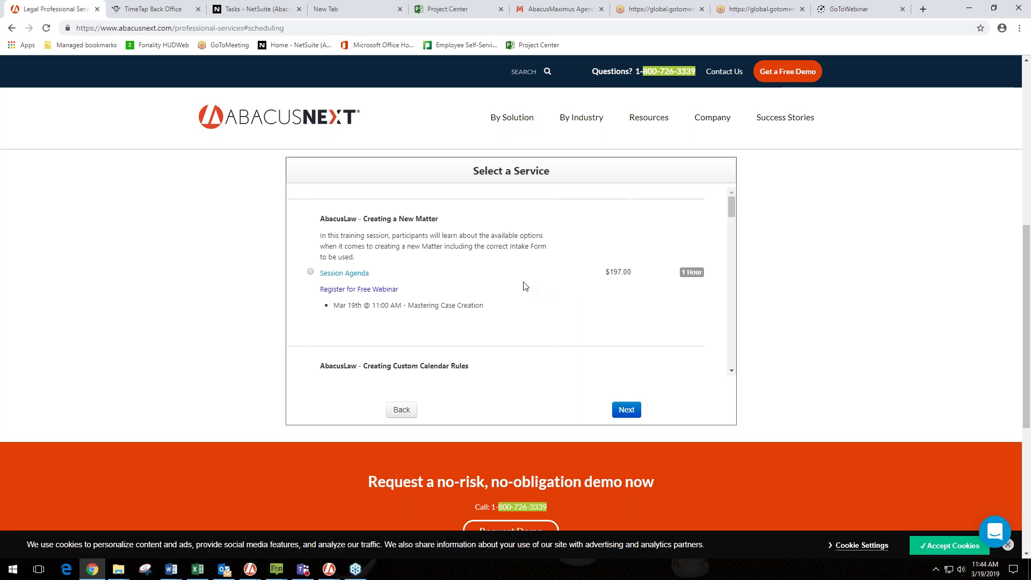
# - Review the AbacusLaw training services, their descriptions, session agendas and free webinar registrations
pyautogui.scroll(-1, 524, 286)
pyautogui.scroll(1, 524, 285)
pyautogui.scroll(-3, 481, 260)
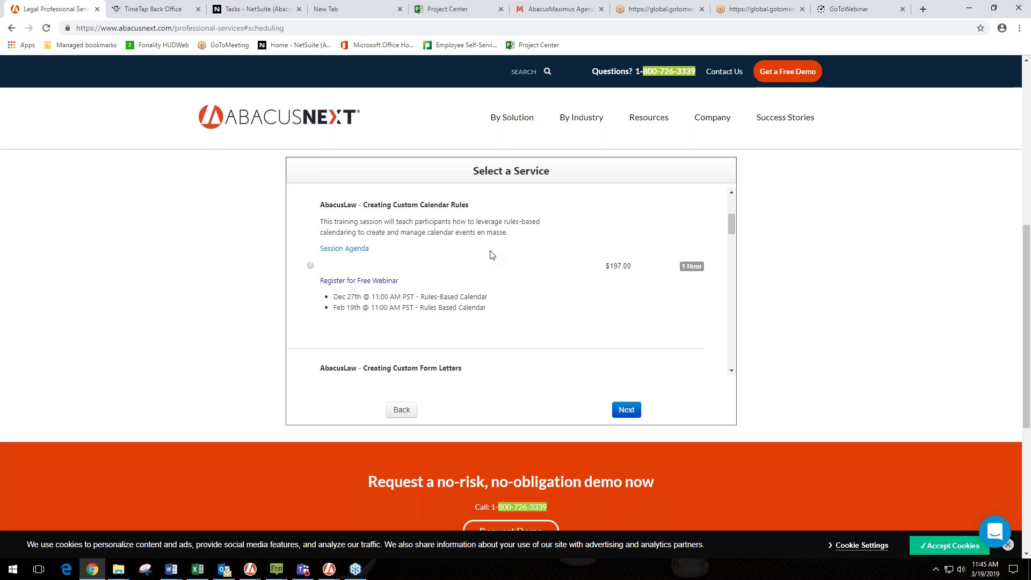
pyautogui.scroll(-1, 490, 255)
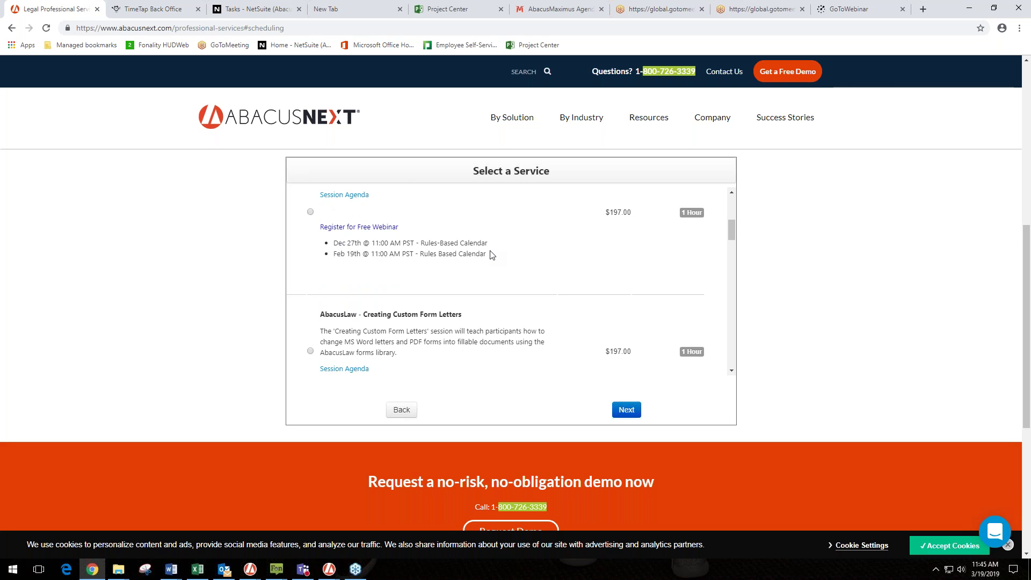
pyautogui.scroll(-2, 491, 254)
pyautogui.scroll(-1, 491, 255)
pyautogui.scroll(1, 491, 255)
pyautogui.scroll(-3, 462, 327)
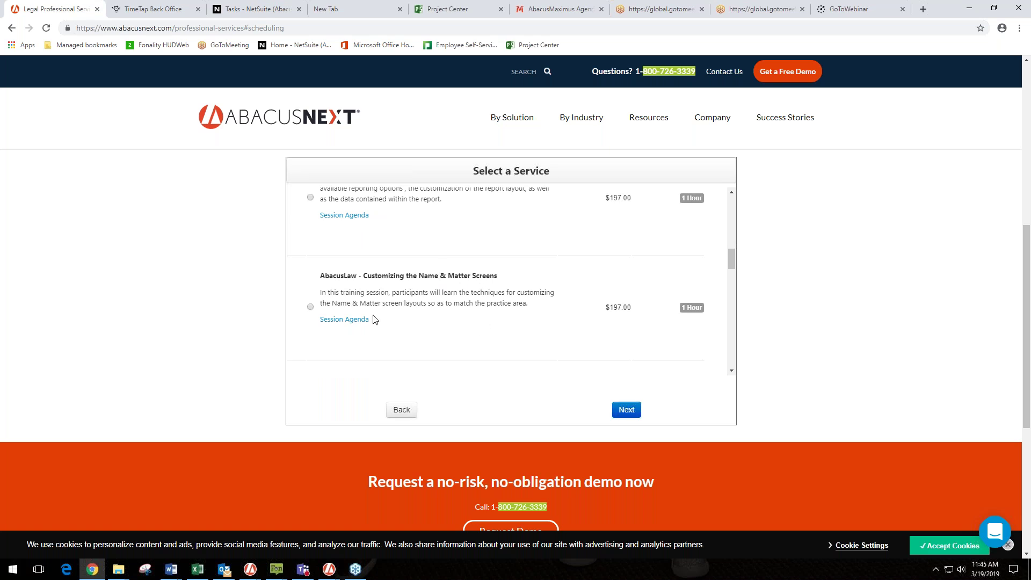
pyautogui.scroll(-3, 410, 297)
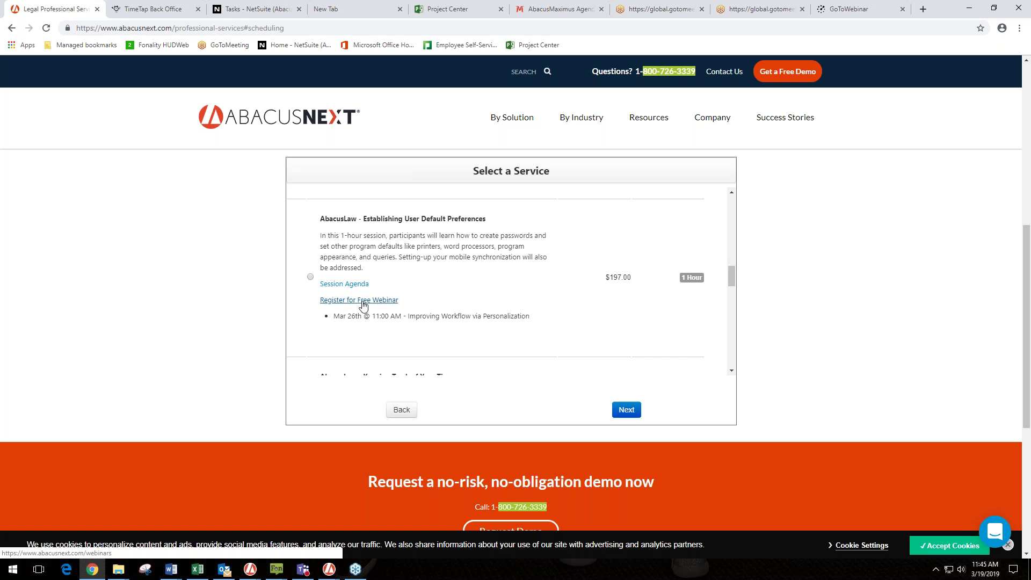
pyautogui.scroll(-3, 391, 307)
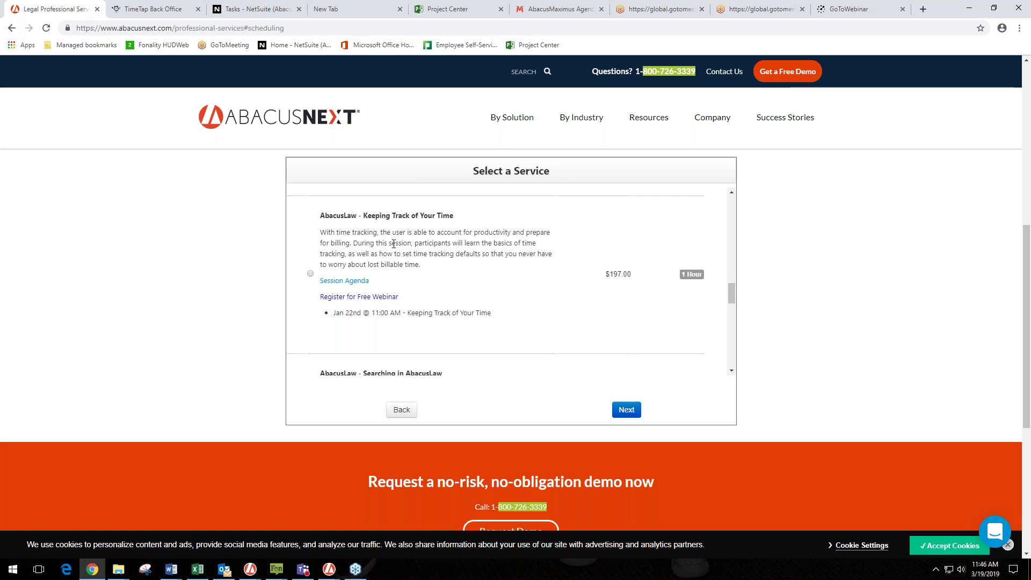
pyautogui.scroll(-5, 394, 245)
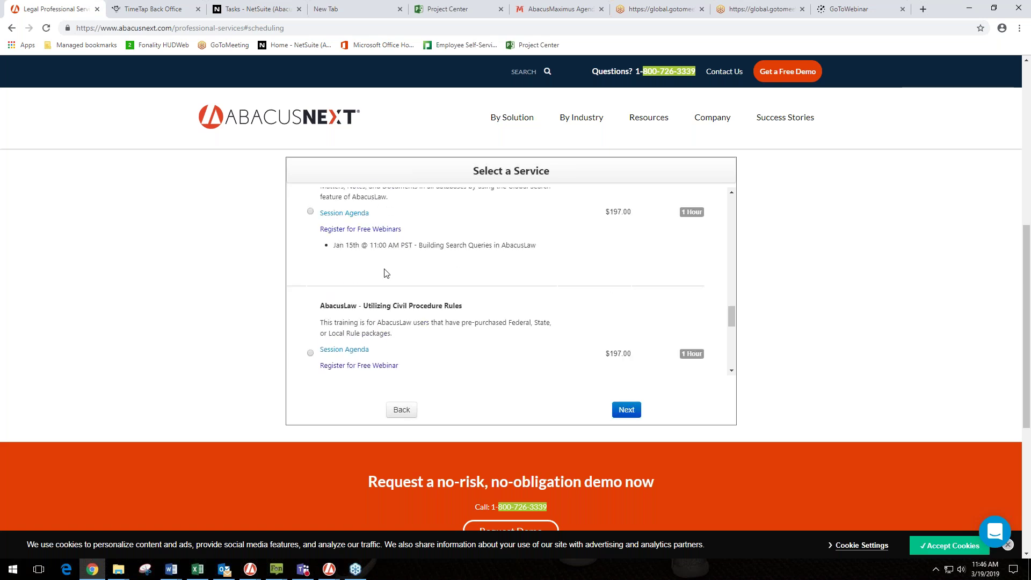
# - Examine the remaining AbacusLaw training services through Working with Practice Area Legal Solutions (P.A.L.S.), ending back at Creating a New Matter
pyautogui.scroll(-4, 388, 280)
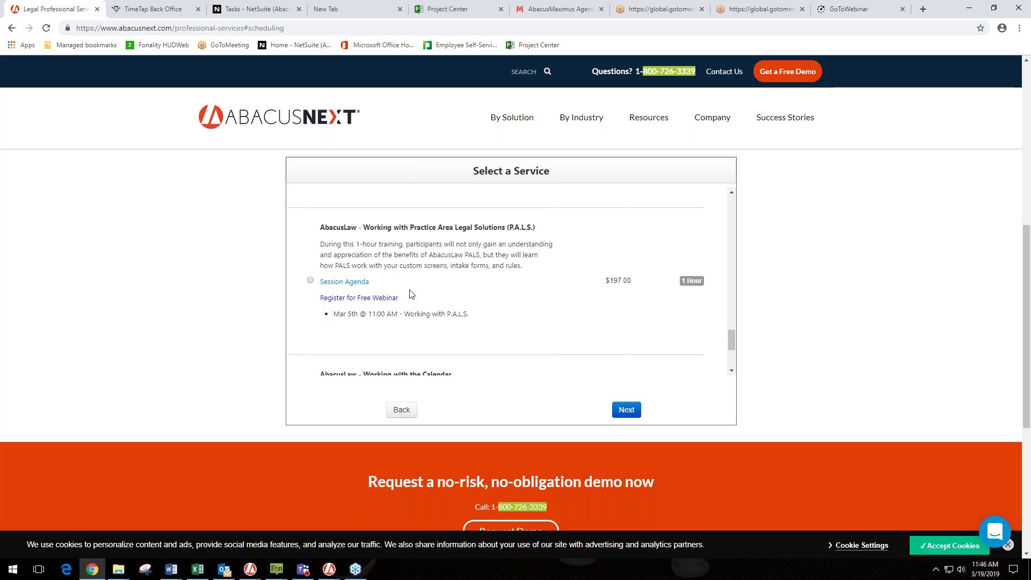
pyautogui.scroll(6, 412, 293)
pyautogui.scroll(1, 511, 285)
pyautogui.scroll(3, 511, 279)
pyautogui.scroll(6, 512, 279)
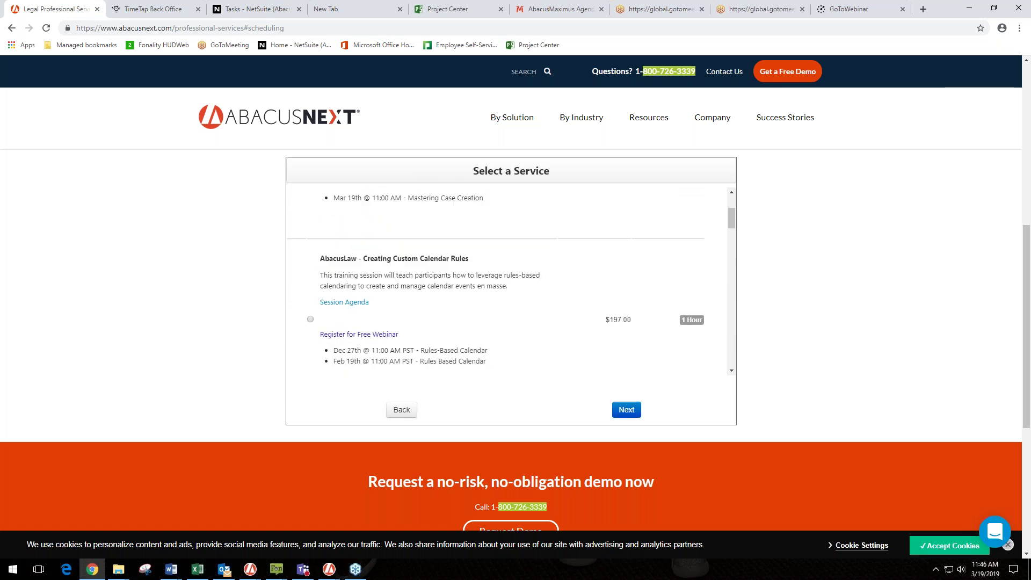
pyautogui.scroll(-1, 391, 340)
pyautogui.scroll(1, 392, 342)
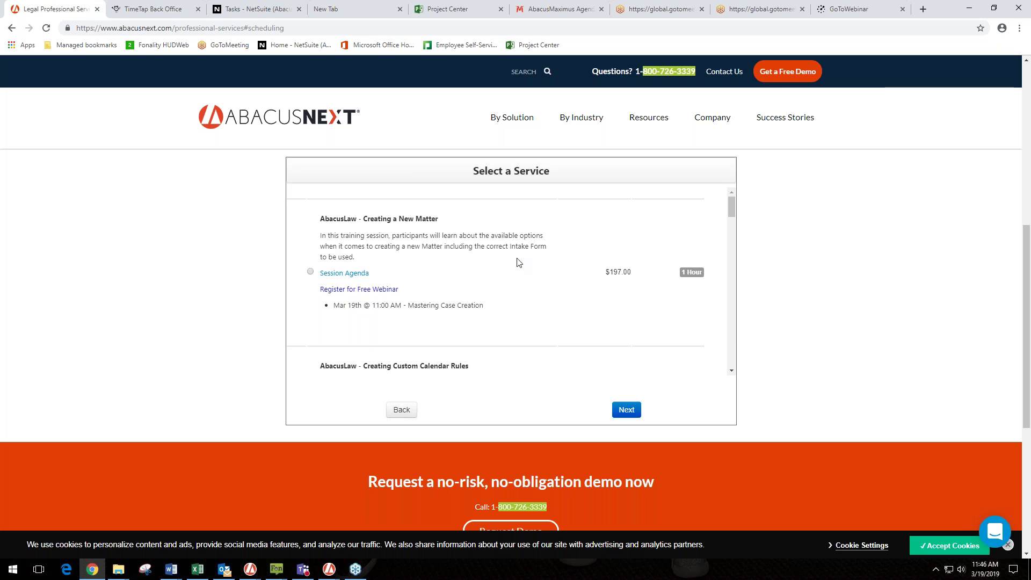
# - Return to the category list and review the AbacusLaw and Abacus Accounting & Billing training categories, including their learning sequences and prerequisites
pyautogui.click(404, 411)
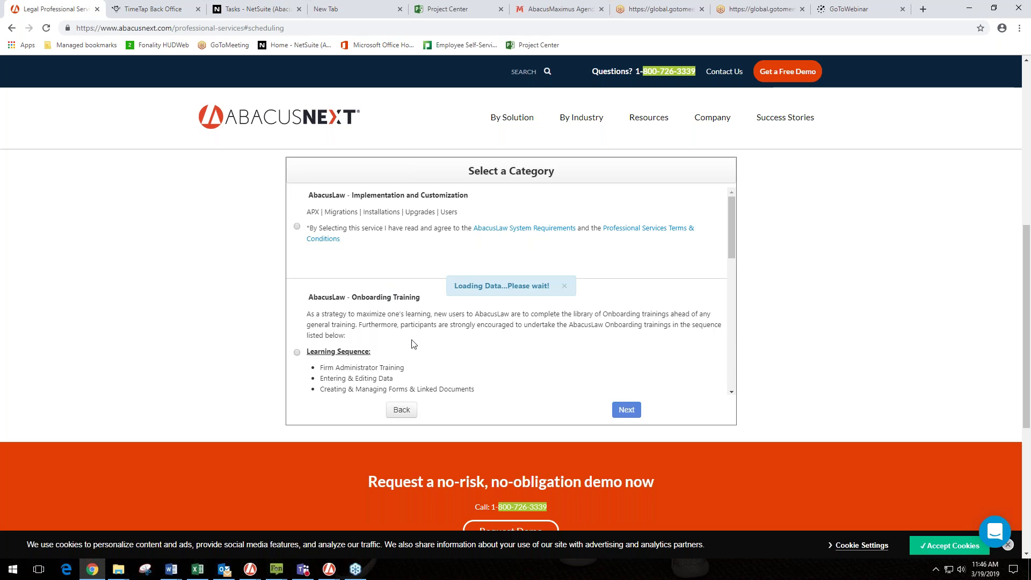
pyautogui.scroll(-1, 412, 346)
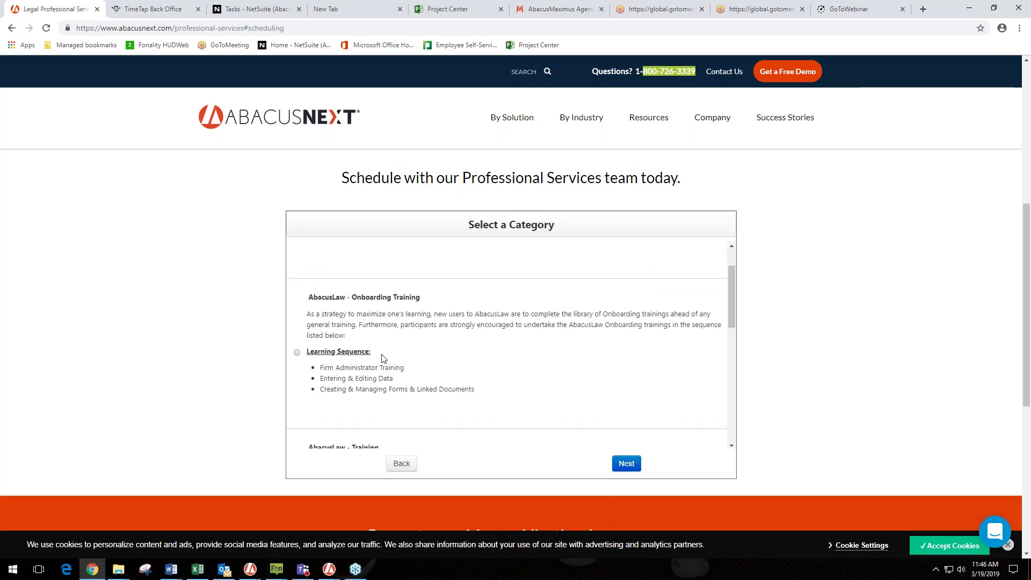
pyautogui.scroll(-3, 383, 359)
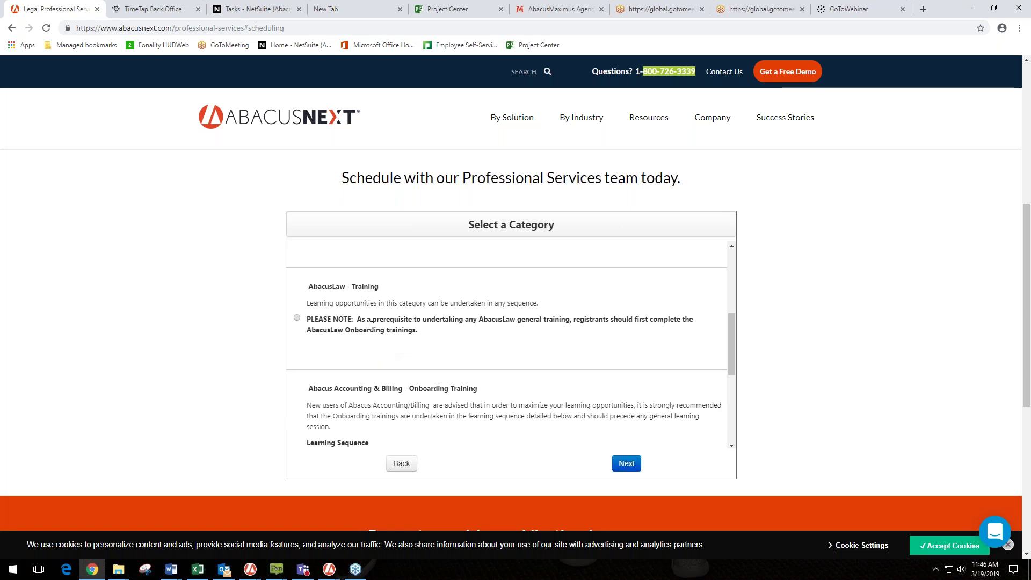
pyautogui.scroll(-2, 371, 325)
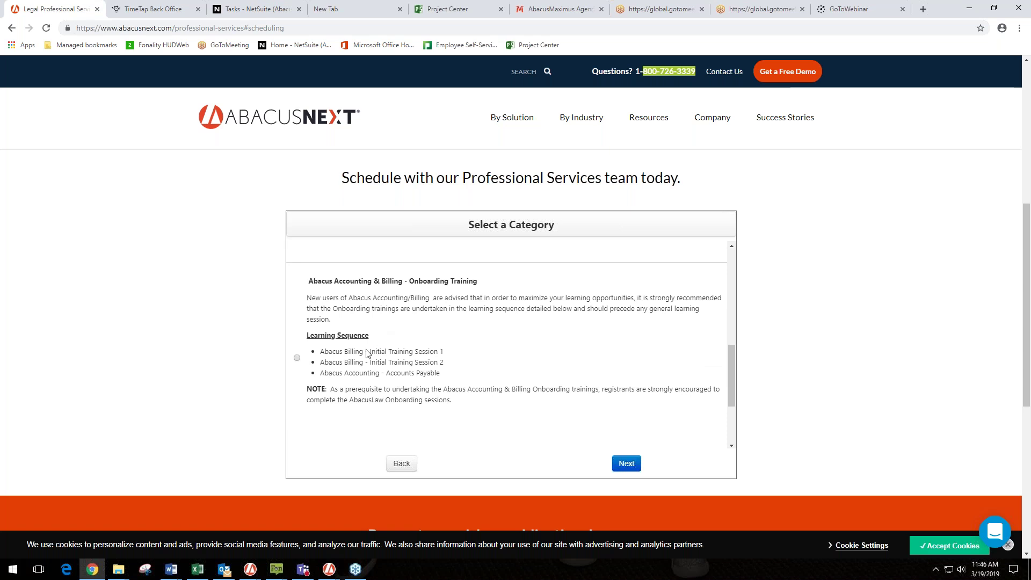
pyautogui.scroll(-2, 411, 332)
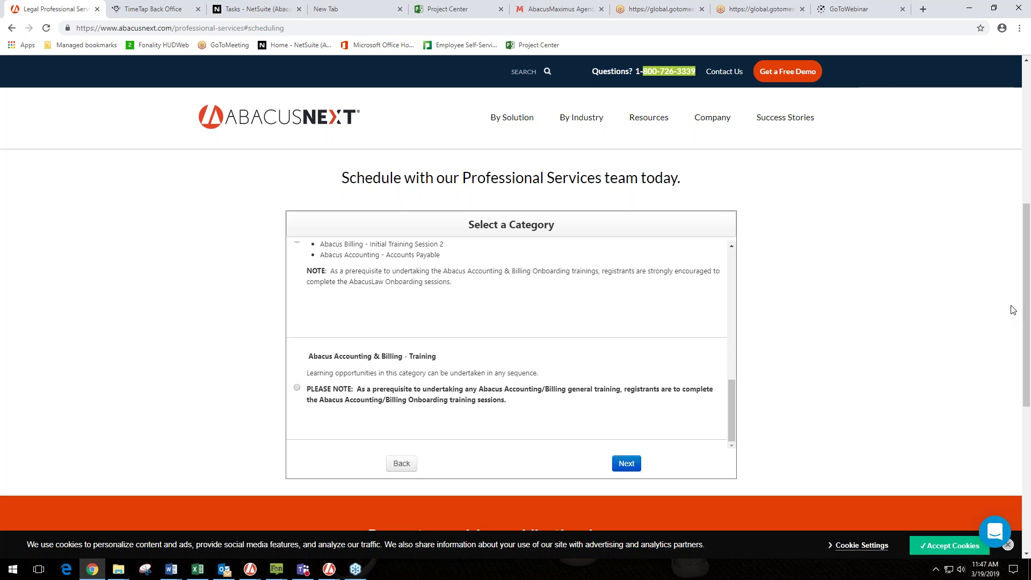
# - Go back to the product list, choose AbacusLaw again and select the AbacusLaw - Training category to list its services
pyautogui.click(403, 465)
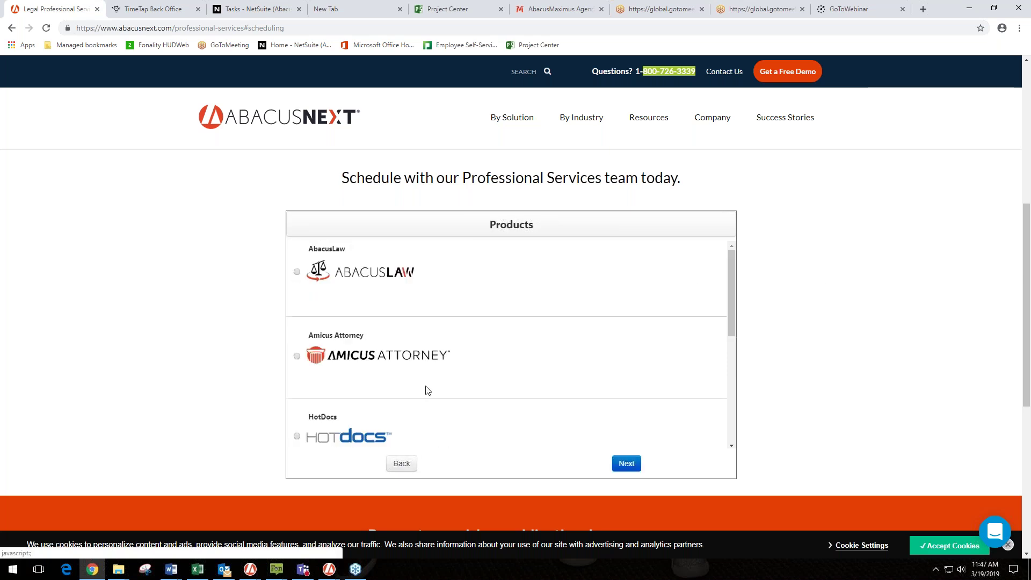
pyautogui.click(296, 274)
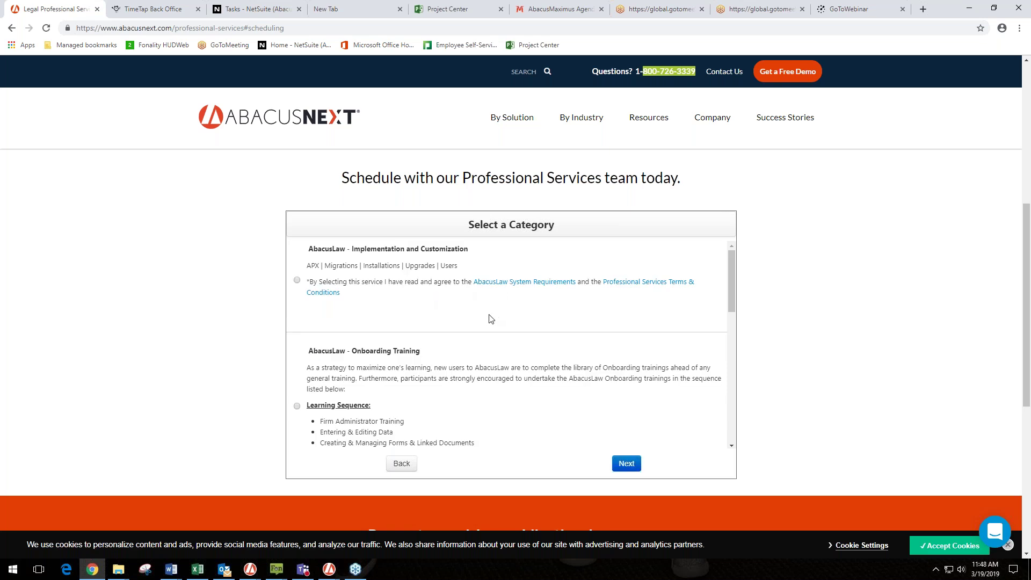
pyautogui.scroll(-4, 491, 318)
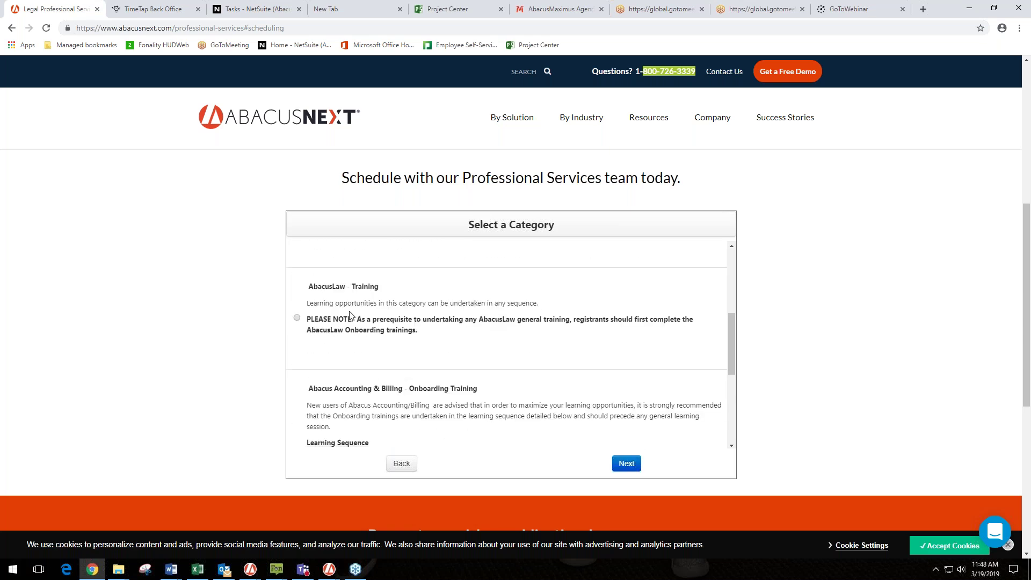
pyautogui.click(298, 321)
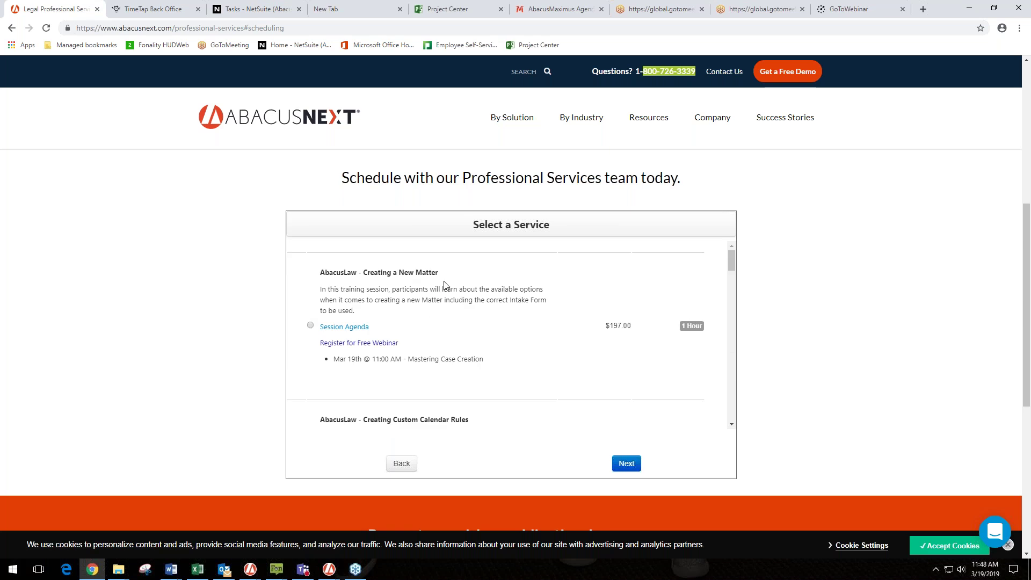